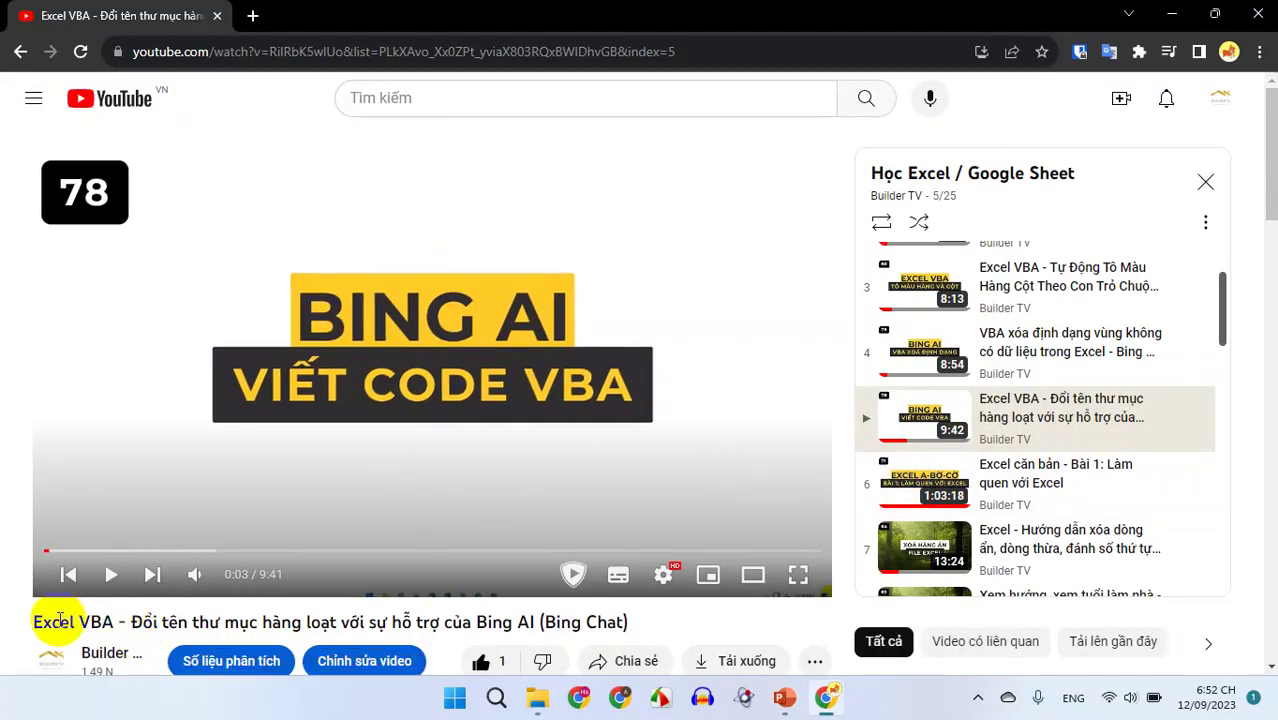
- Highlight the Excel VBA batch-renaming video title, then bring up the PowerPoint deck
left_click_drag(35, 622, 650, 622)
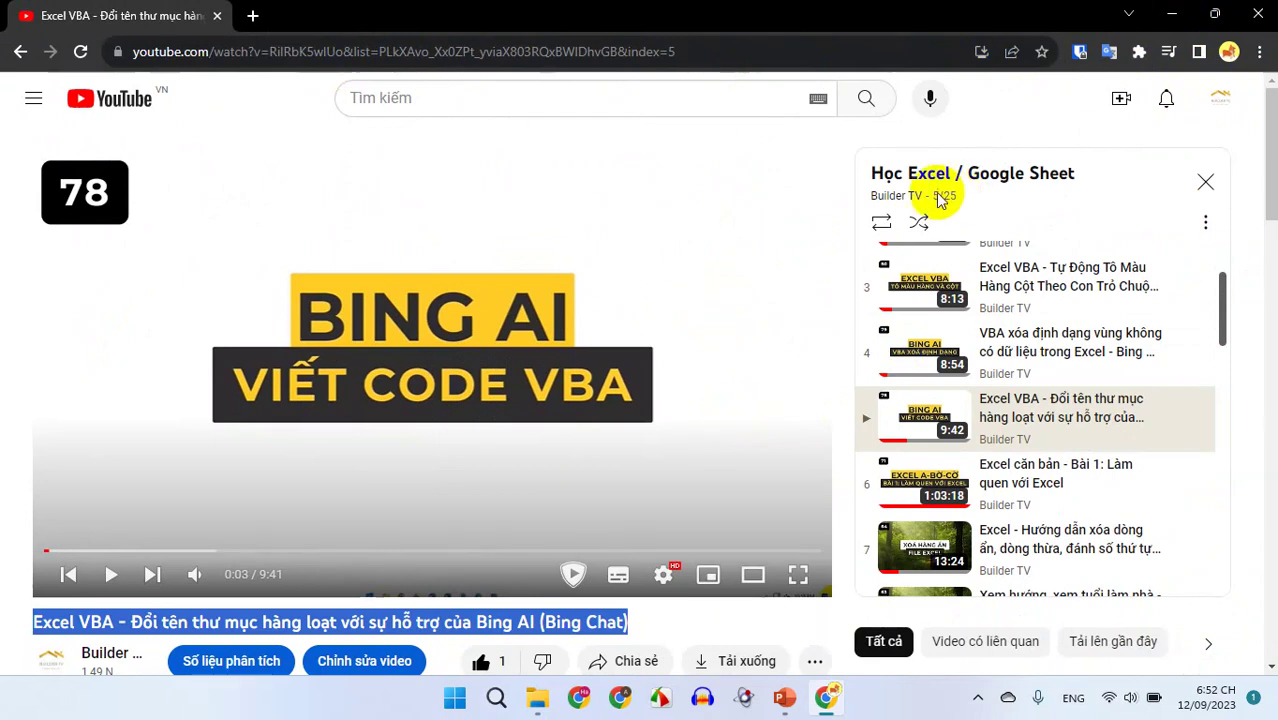
left_click(784, 697)
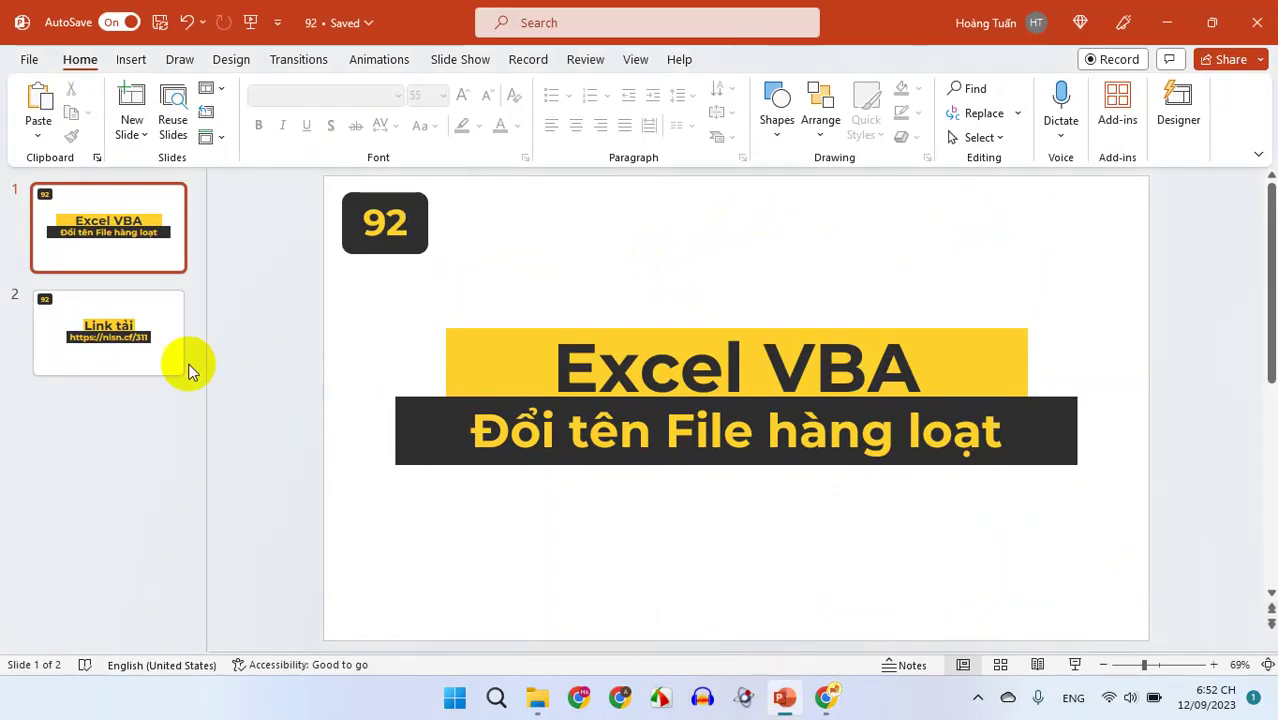
left_click(114, 357)
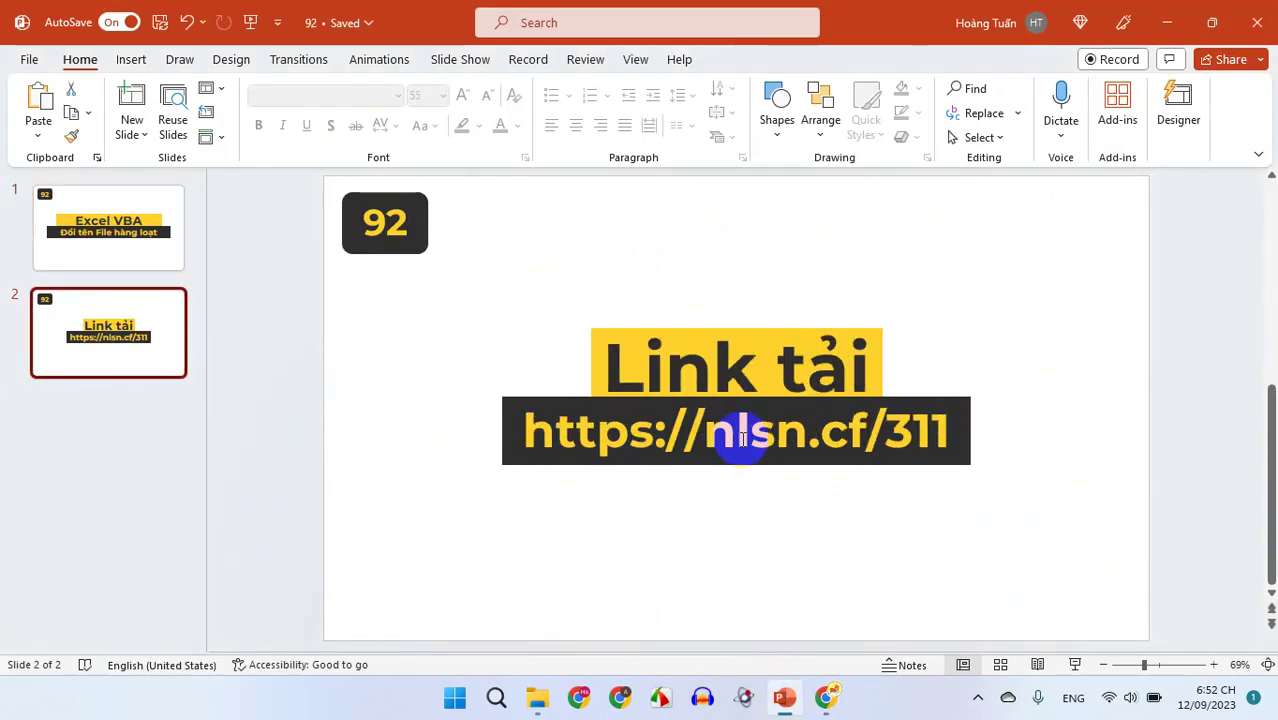
double_click(740, 437)
left_click(740, 437)
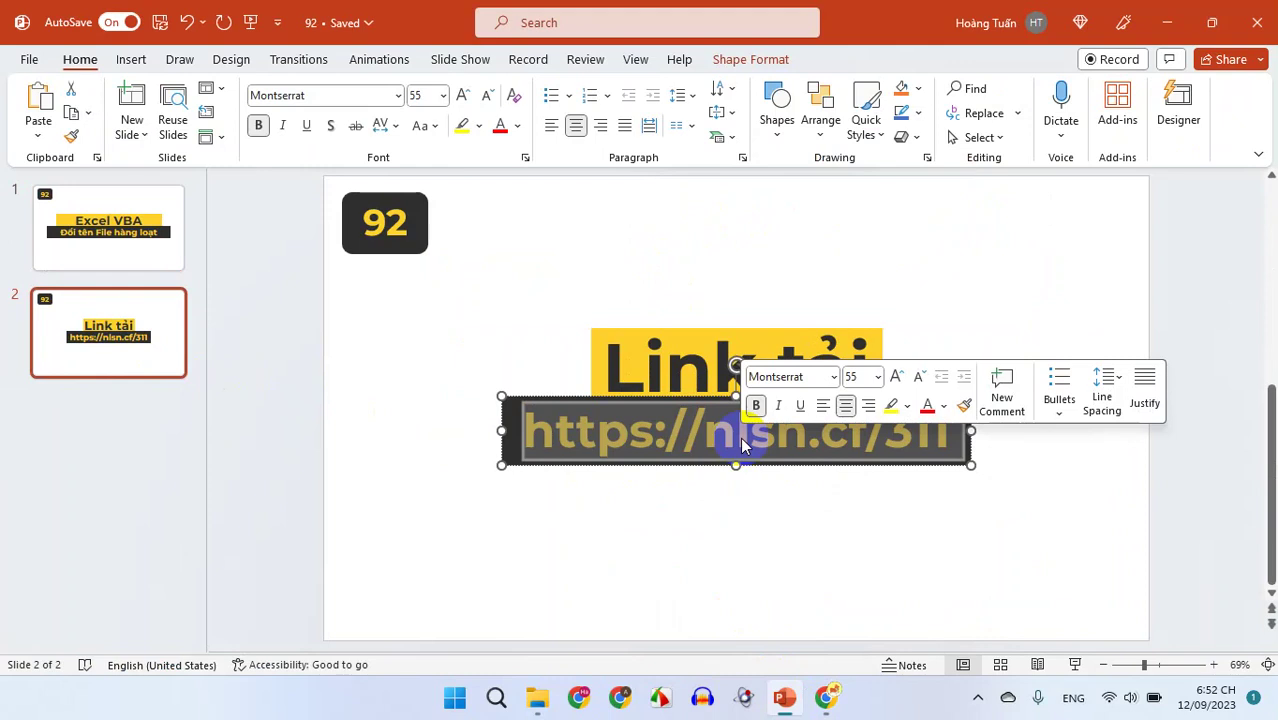
left_click(1168, 27)
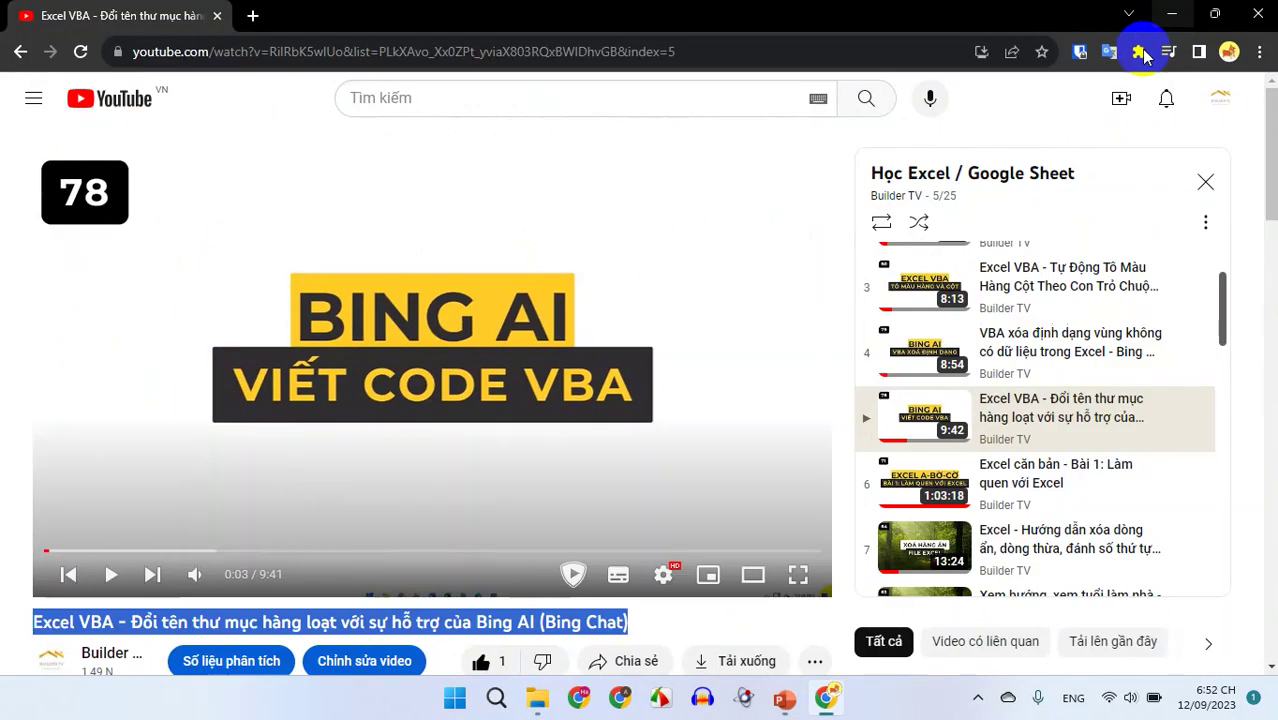
- Open the pasted link and copy the raw doi-ten-file VBA code from GitHub
left_click(263, 61)
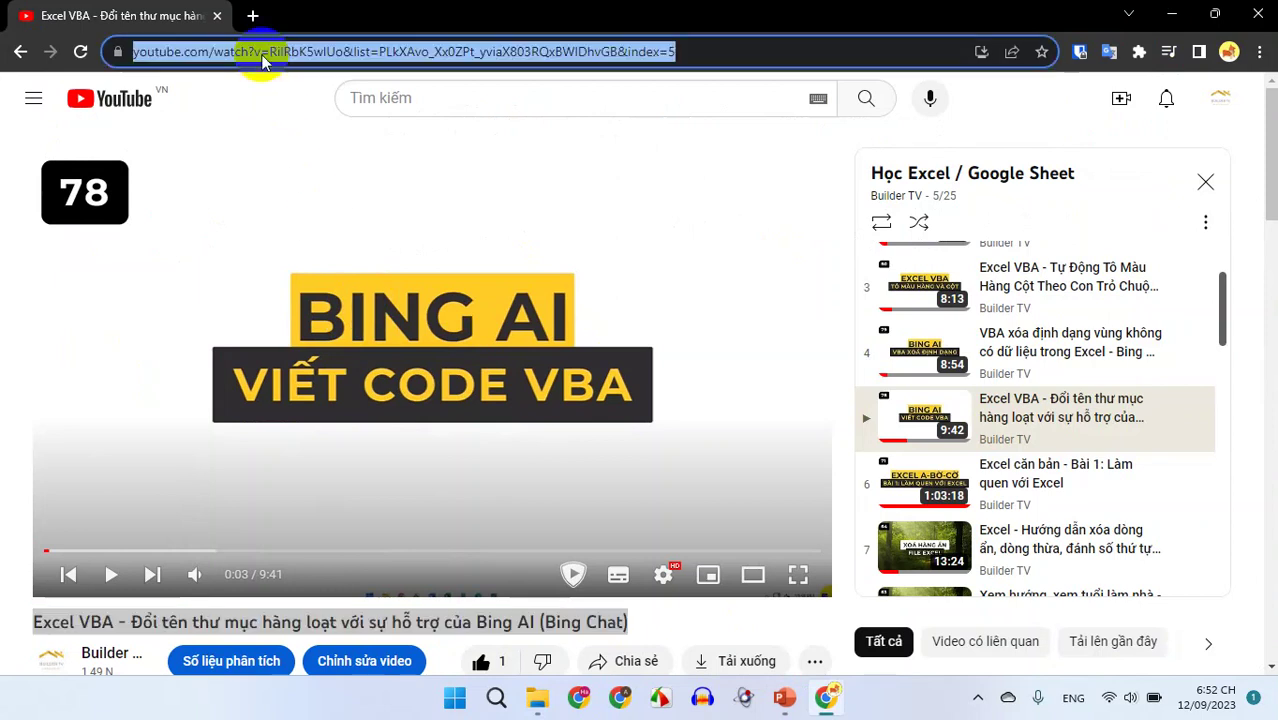
type("https://nlsn.cf/311")
key("Return")
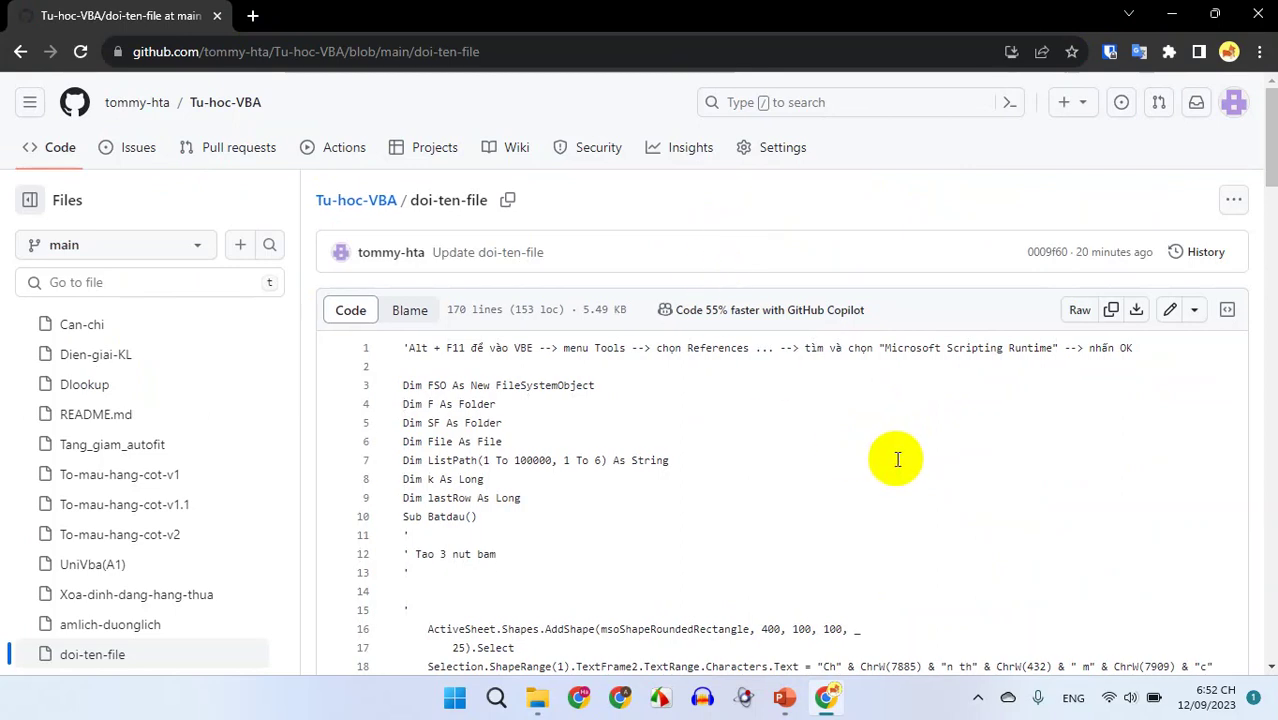
scroll(897, 457, "down", 3)
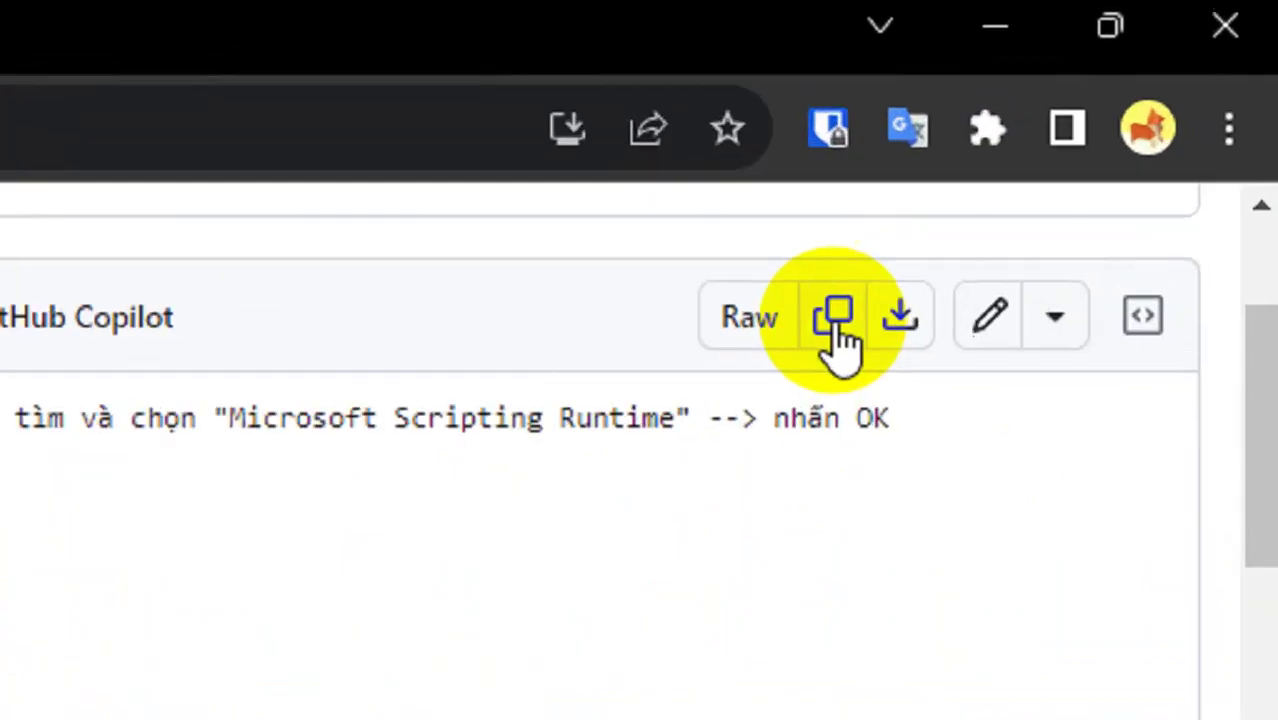
left_click(783, 353)
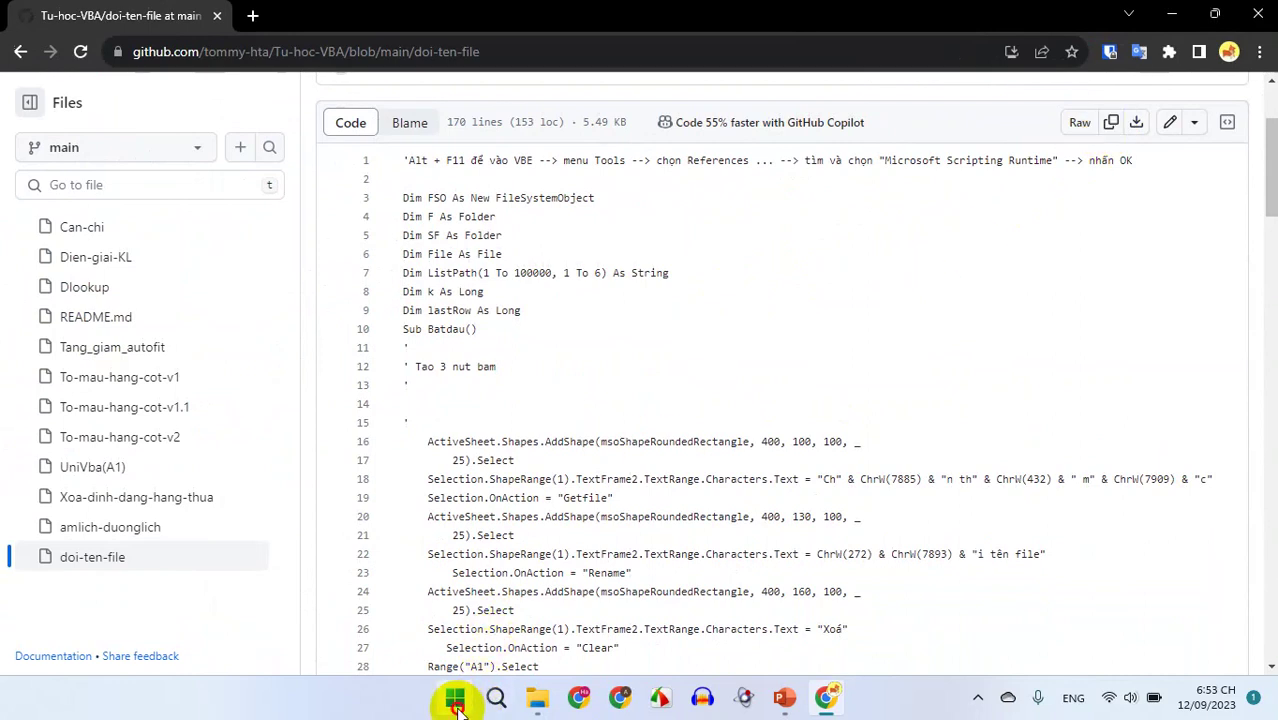
- Launch Excel, create a blank workbook Book1, and show the Developer commands
left_click(455, 700)
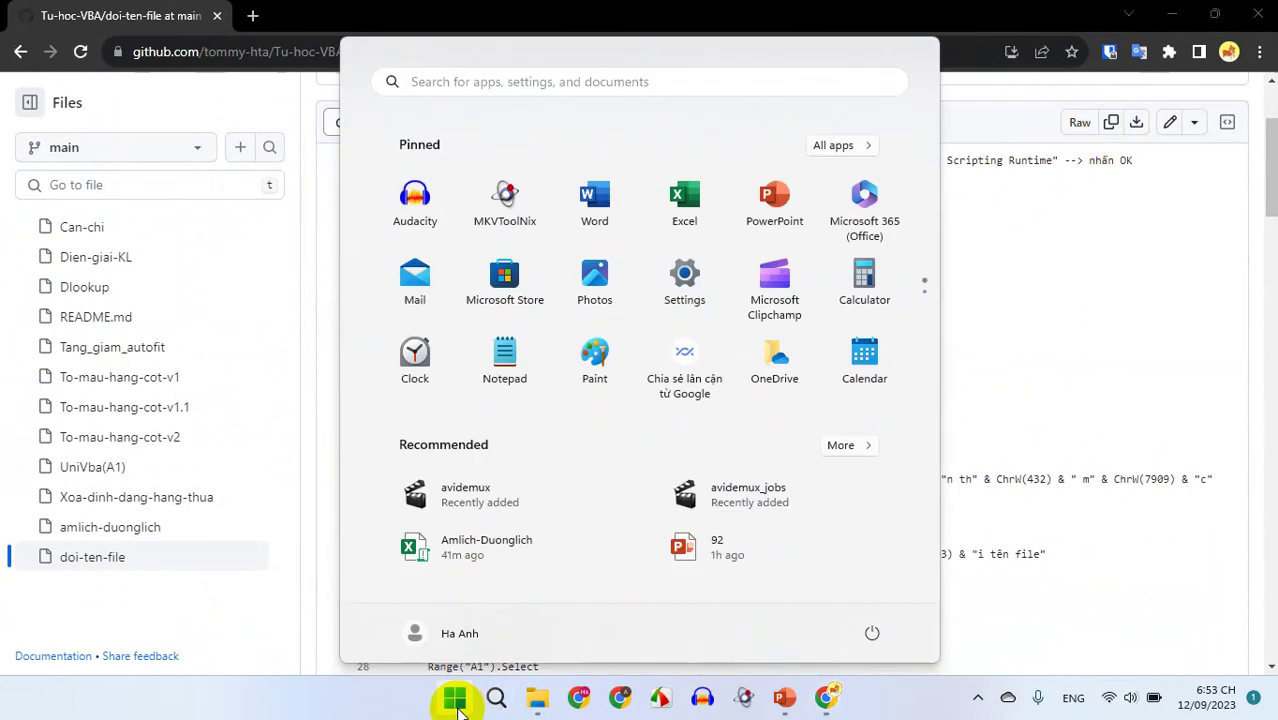
left_click(690, 203)
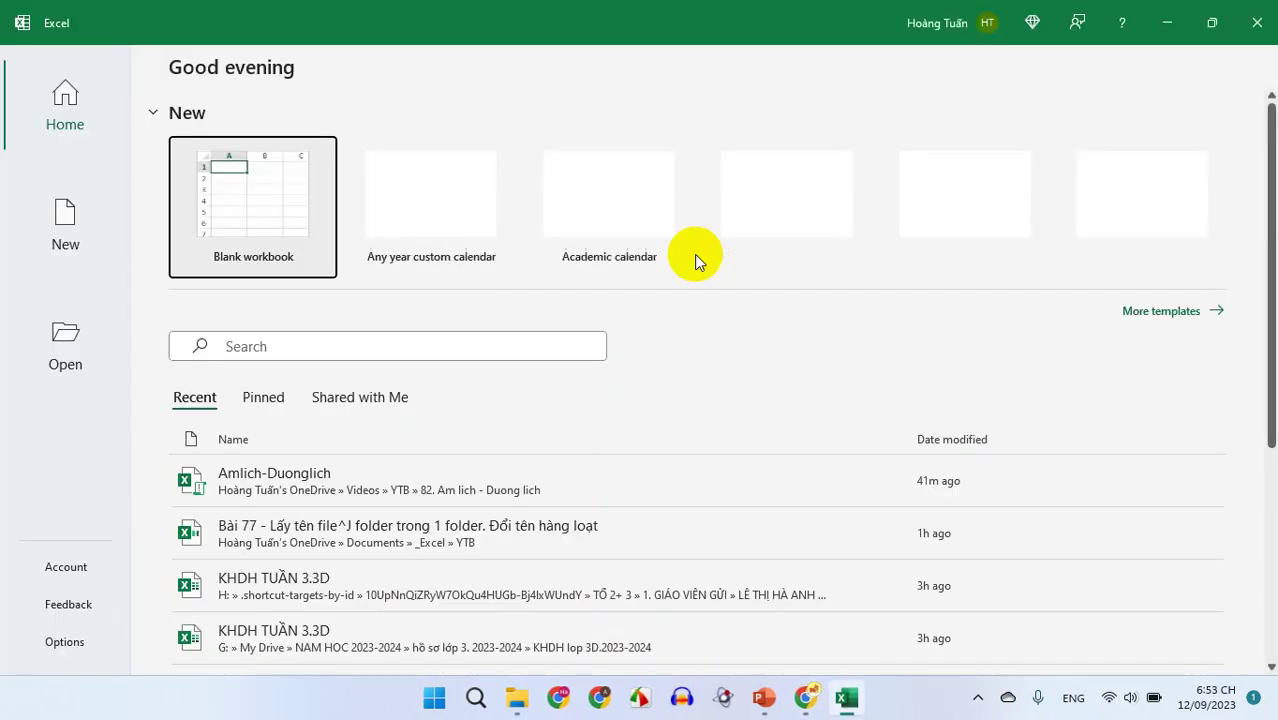
left_click(270, 233)
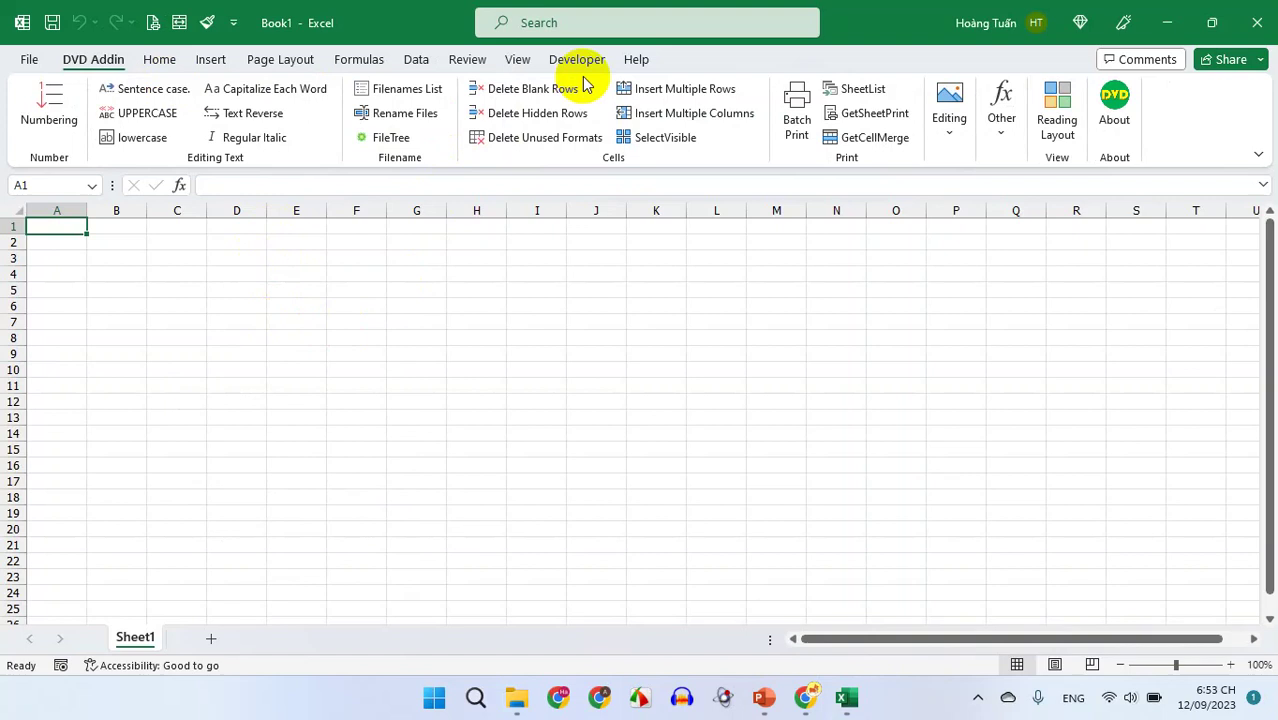
left_click(164, 61)
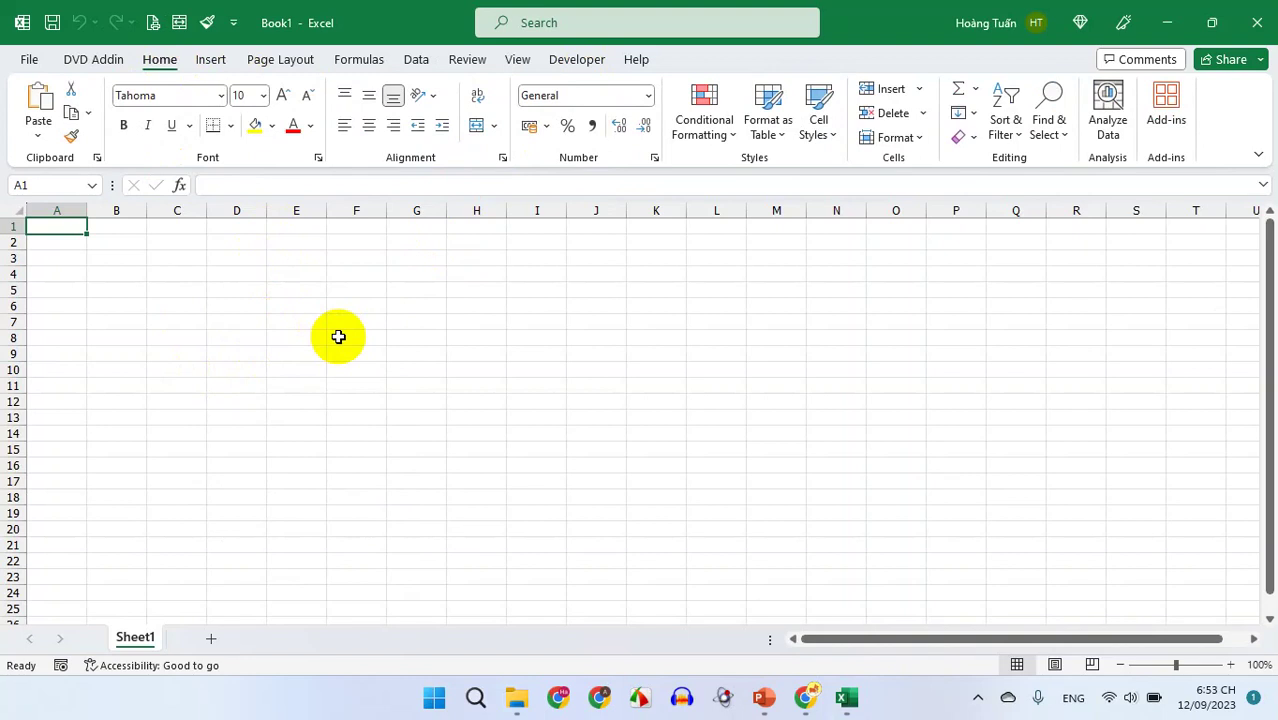
left_click(573, 68)
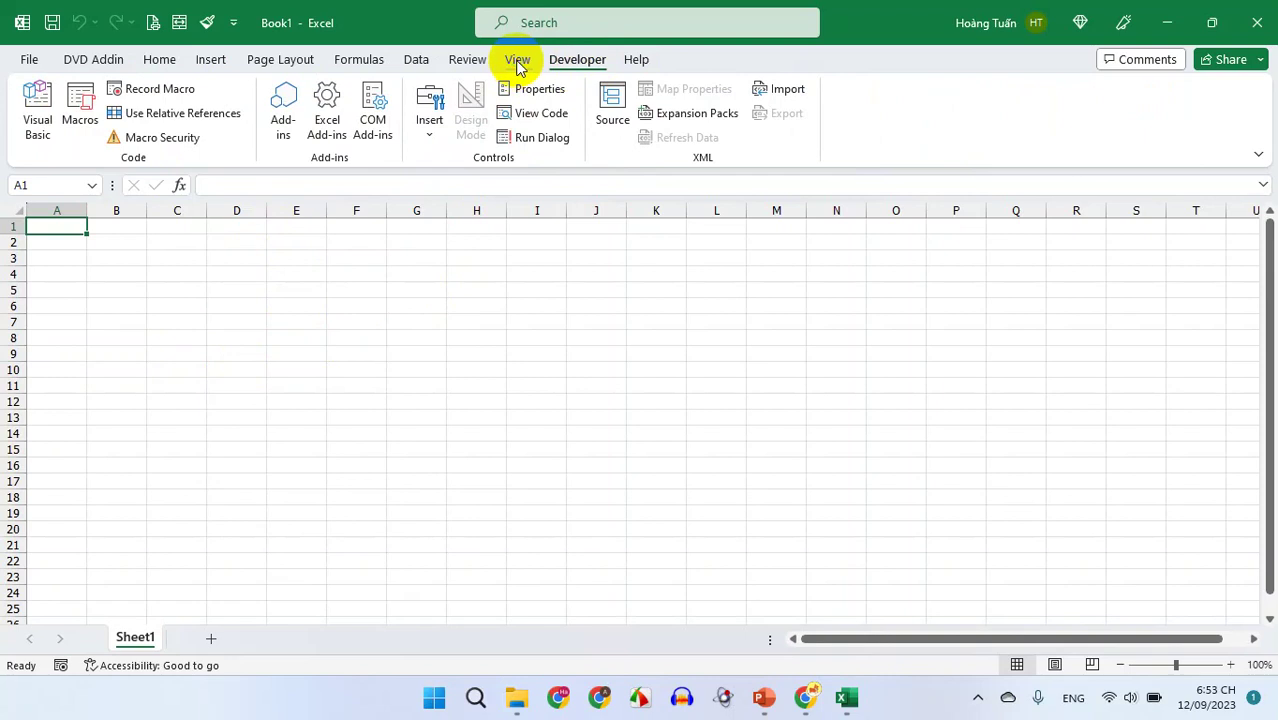
right_click(518, 63)
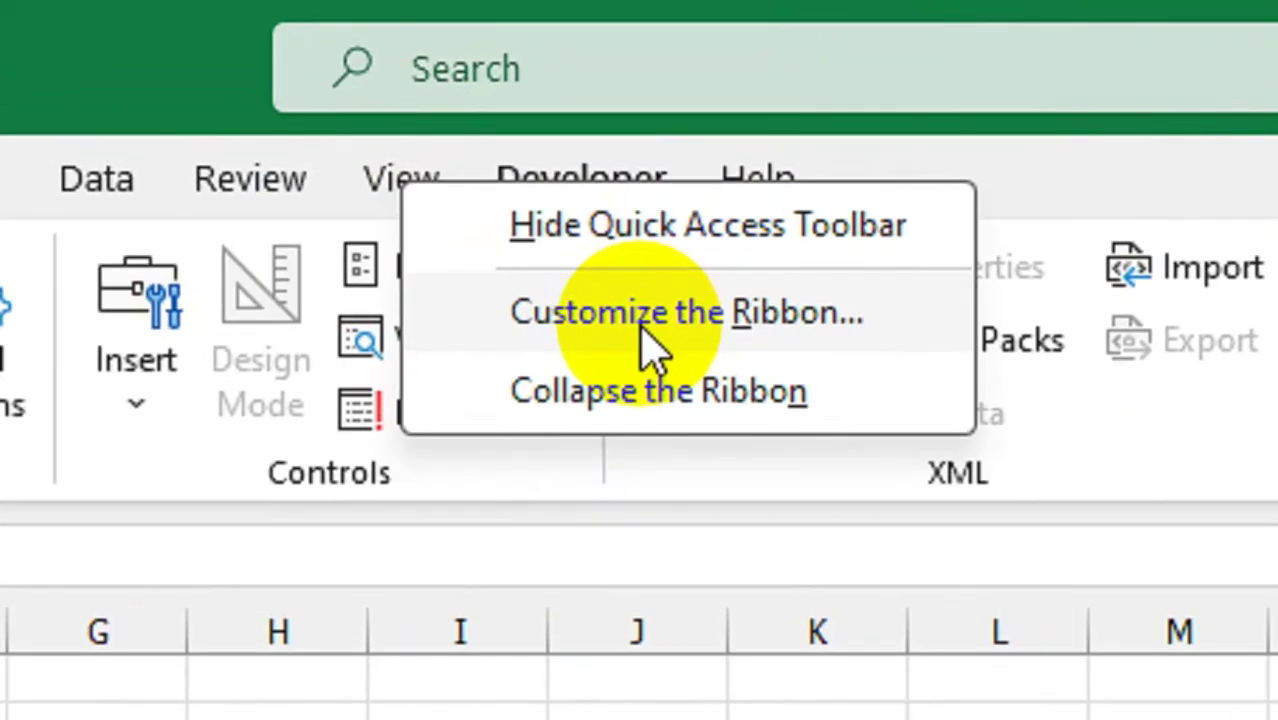
right_click(392, 176)
left_click(608, 303)
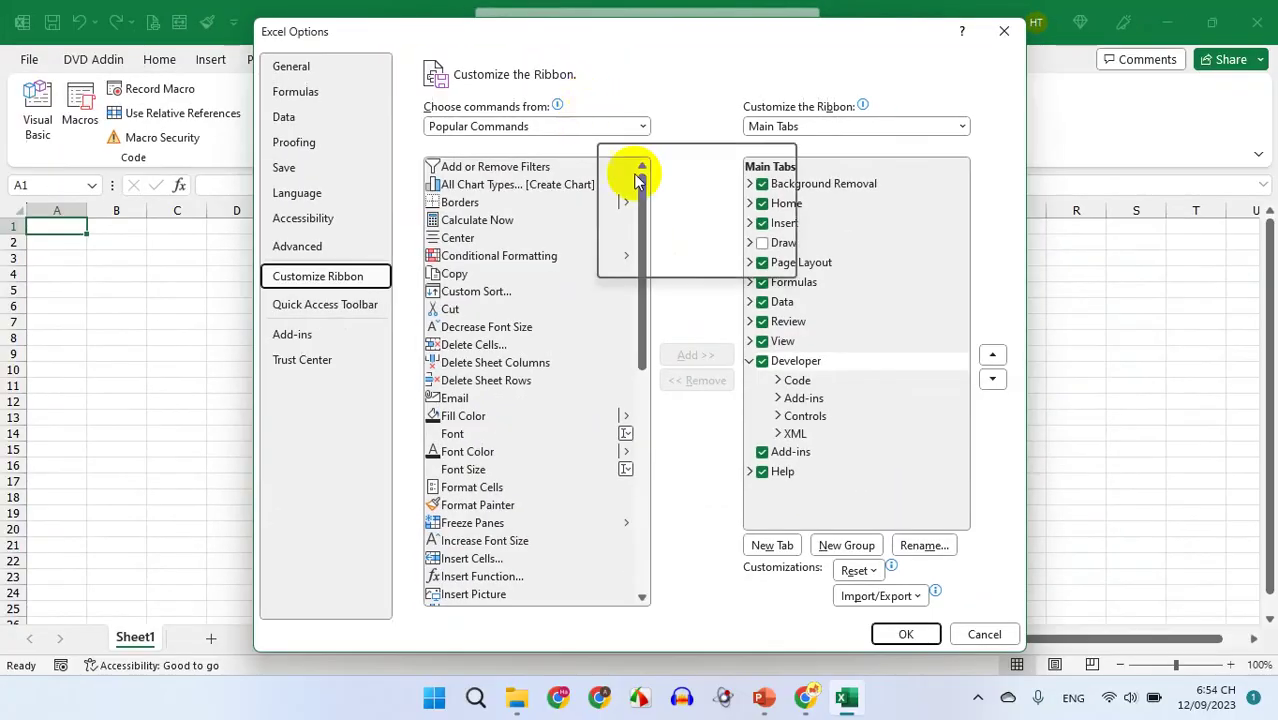
left_click(763, 362)
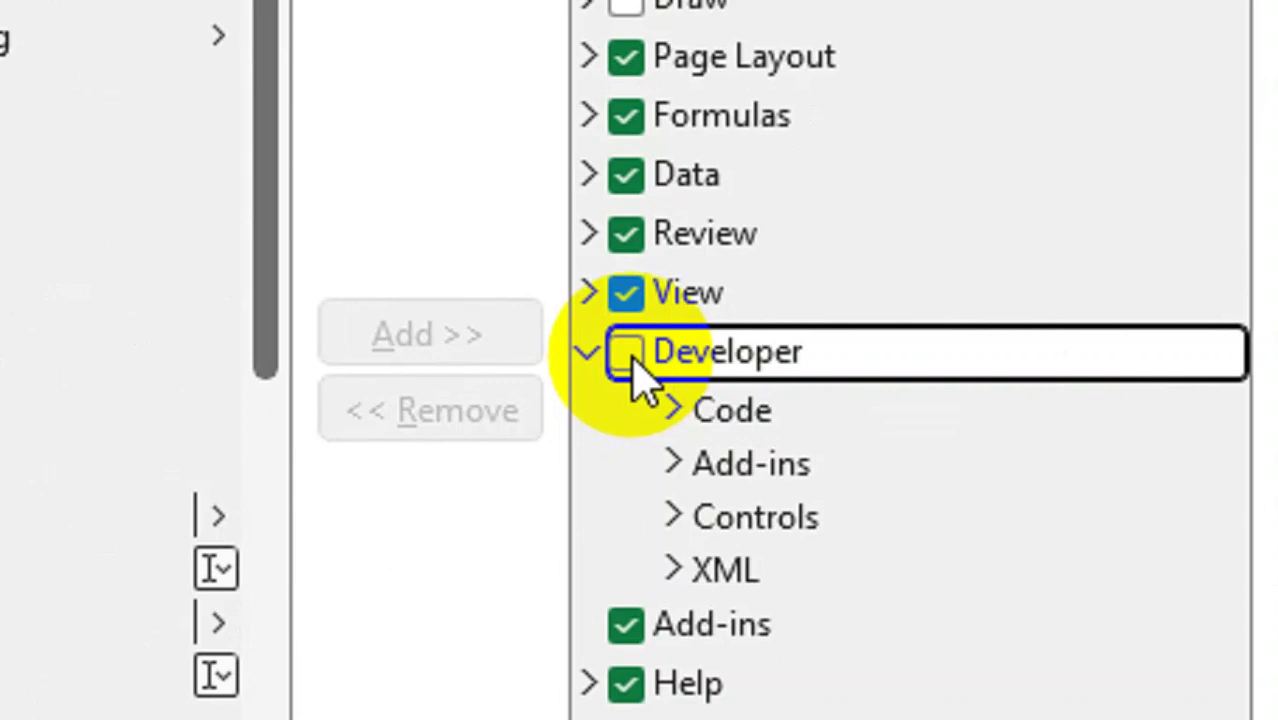
left_click(630, 358)
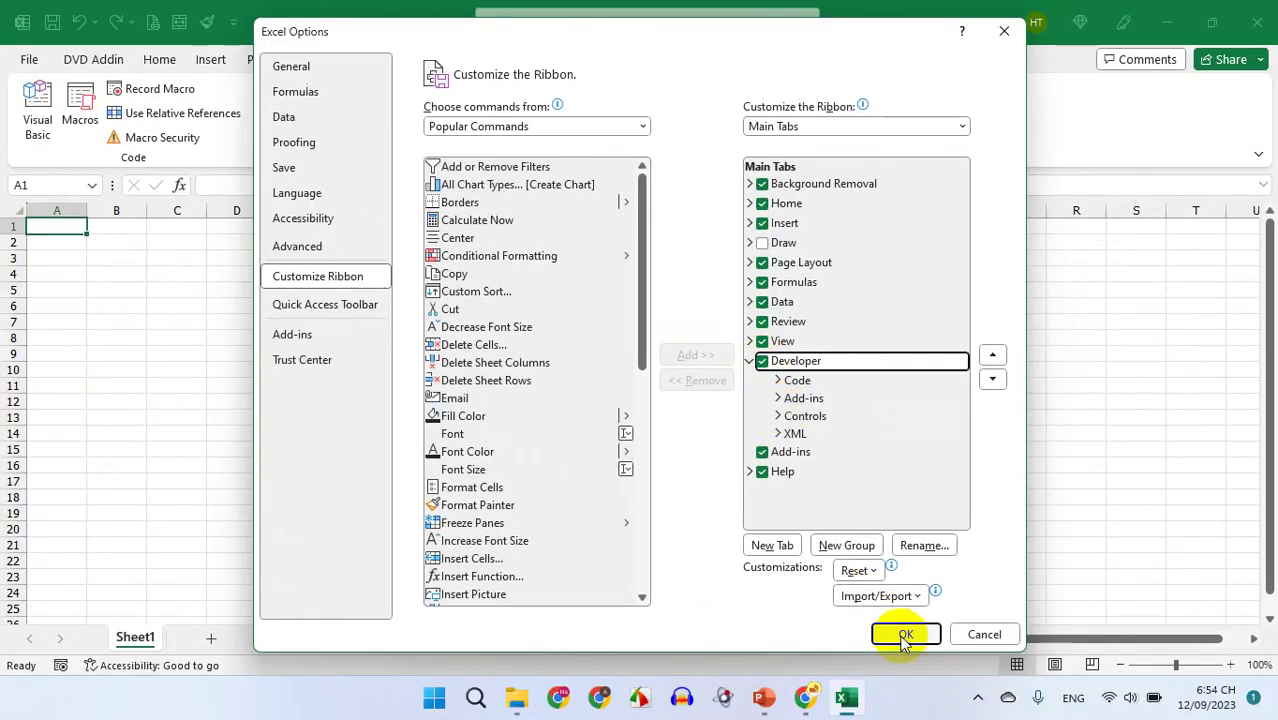
left_click(906, 636)
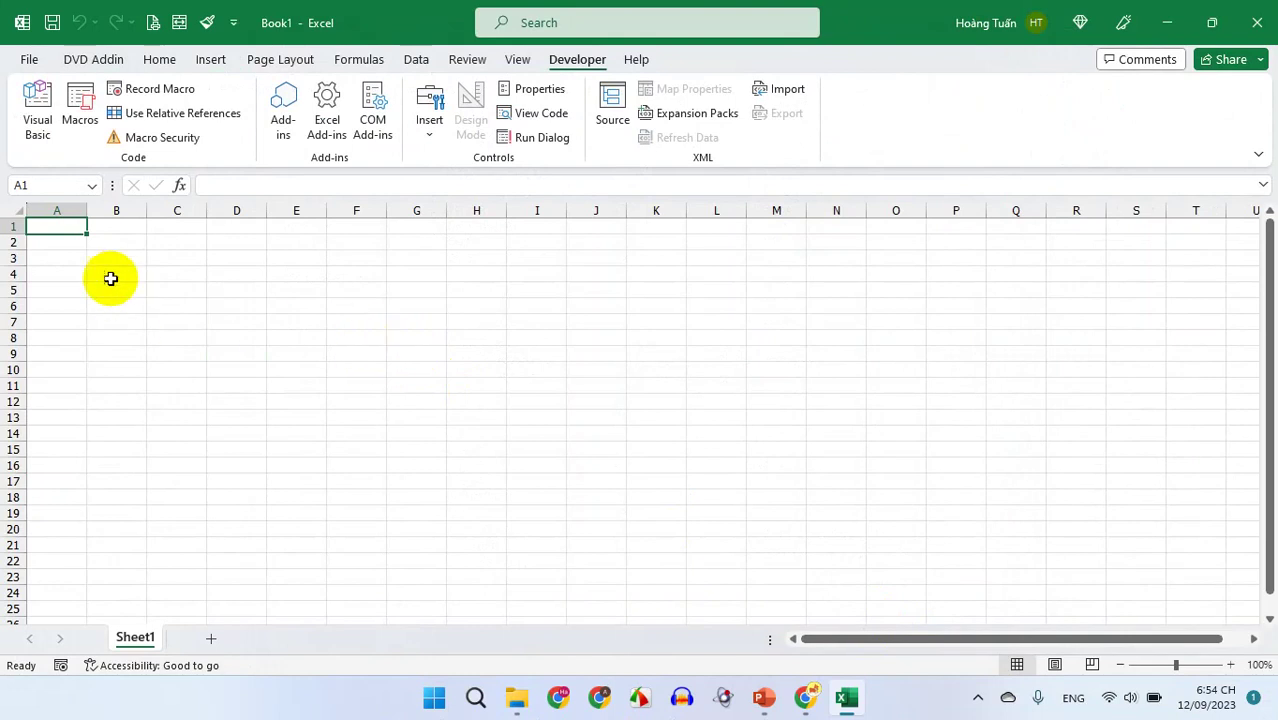
- Open the Visual Basic editor for Book1 from the Developer ribbon
left_click(110, 274)
left_click(60, 228)
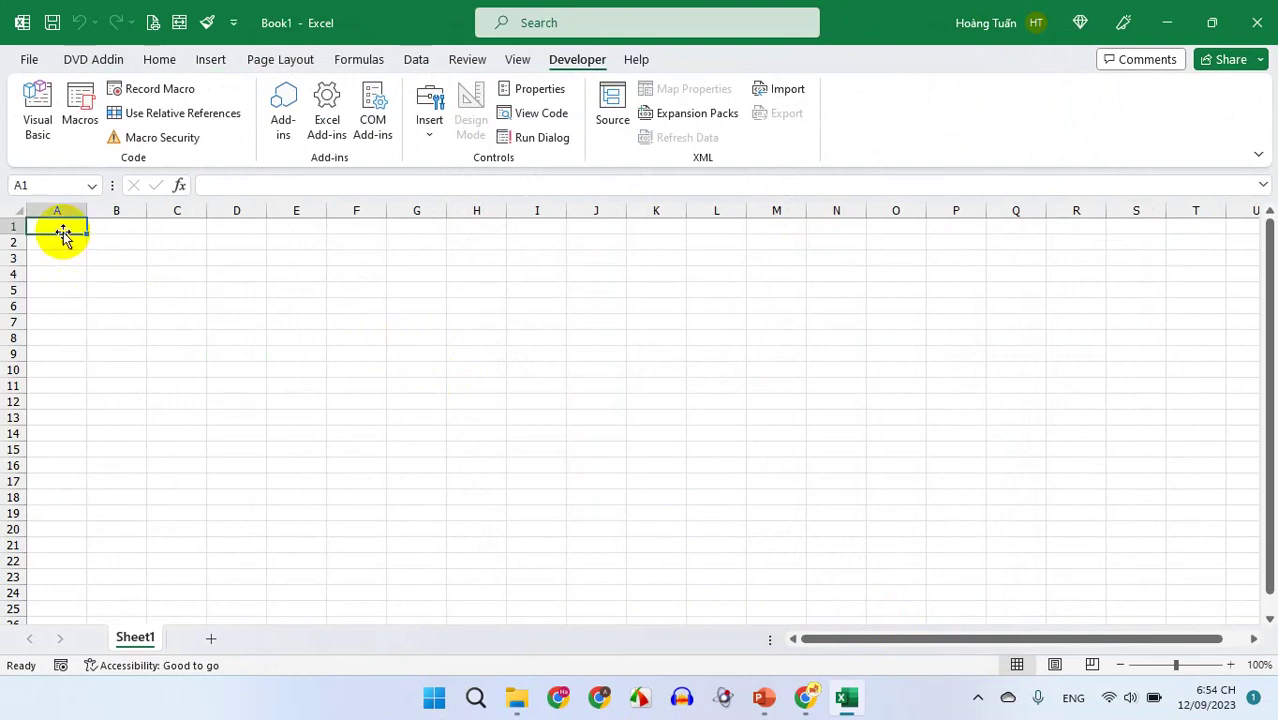
left_click(572, 64)
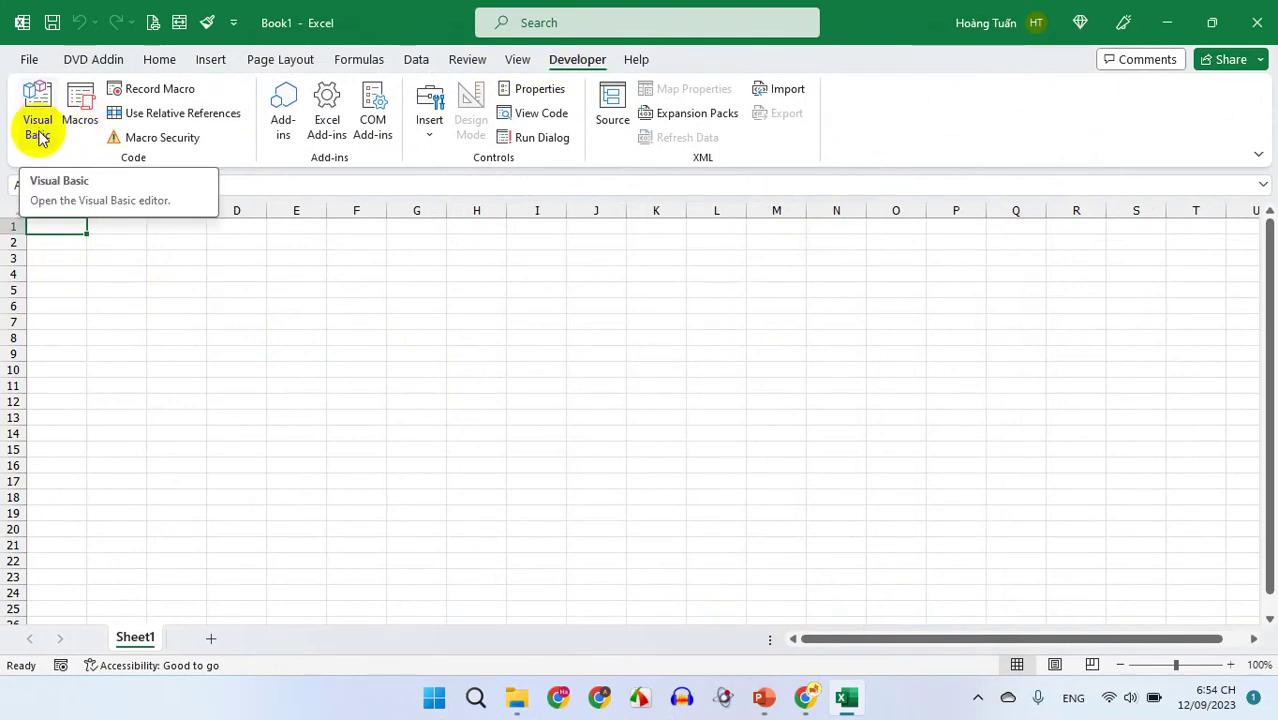
left_click(39, 133)
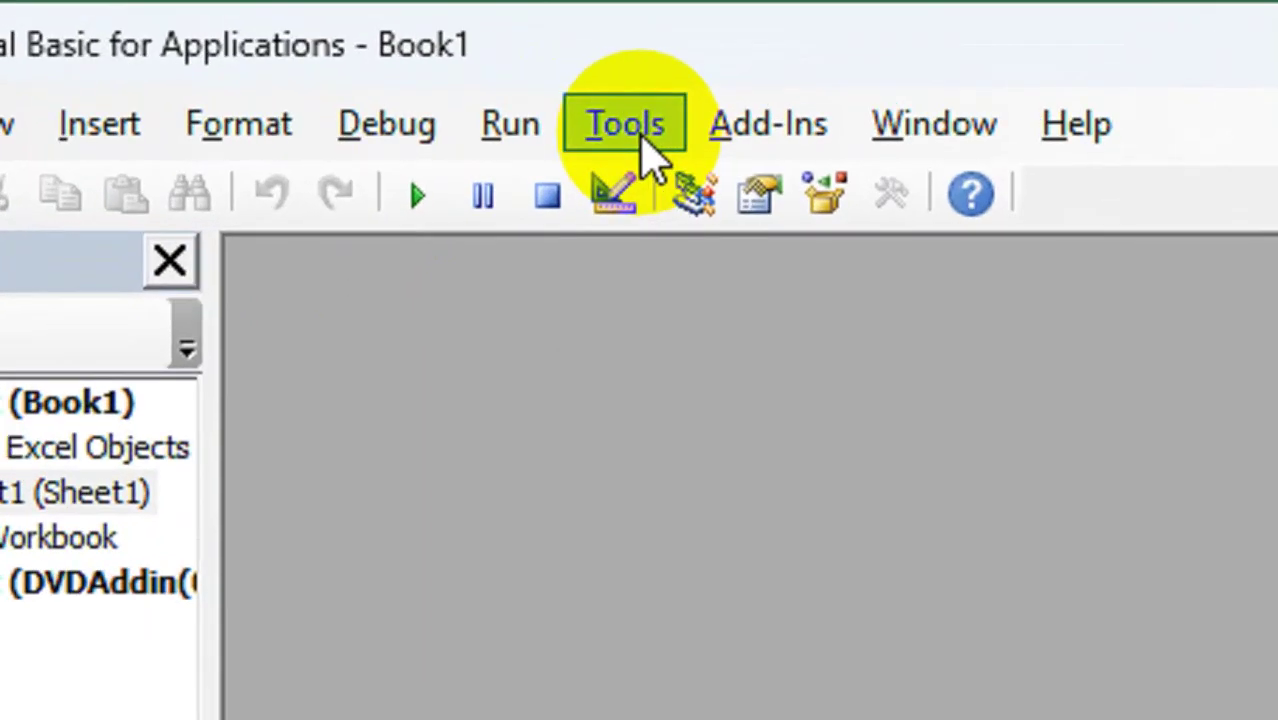
left_click(645, 155)
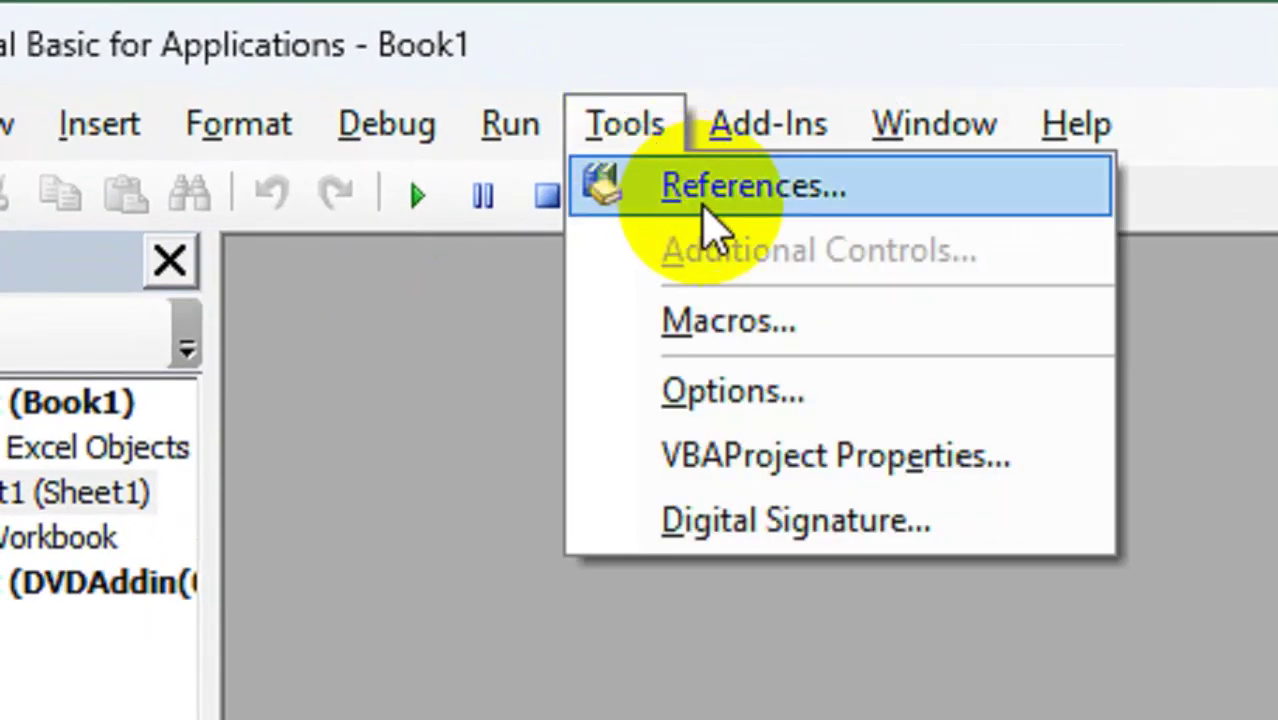
- Add a Microsoft Scripting Runtime reference to Book1's VBA project
left_click(736, 203)
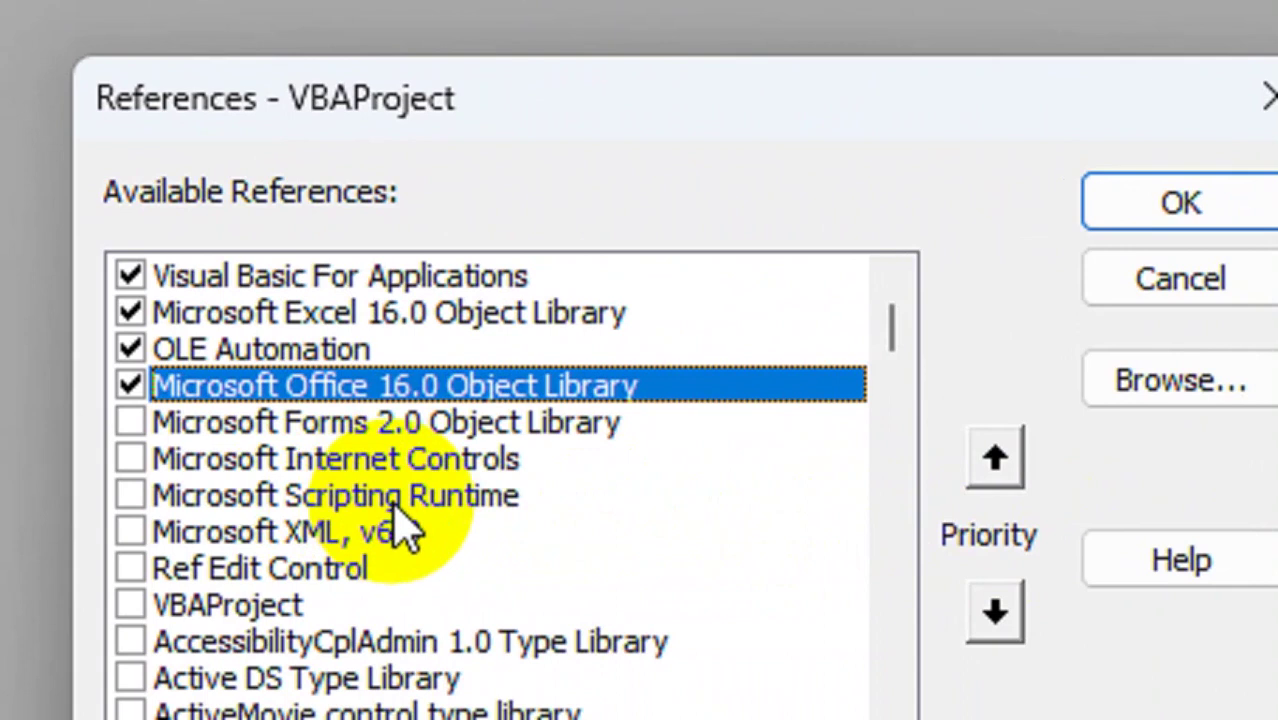
left_click(398, 505)
left_click(130, 497)
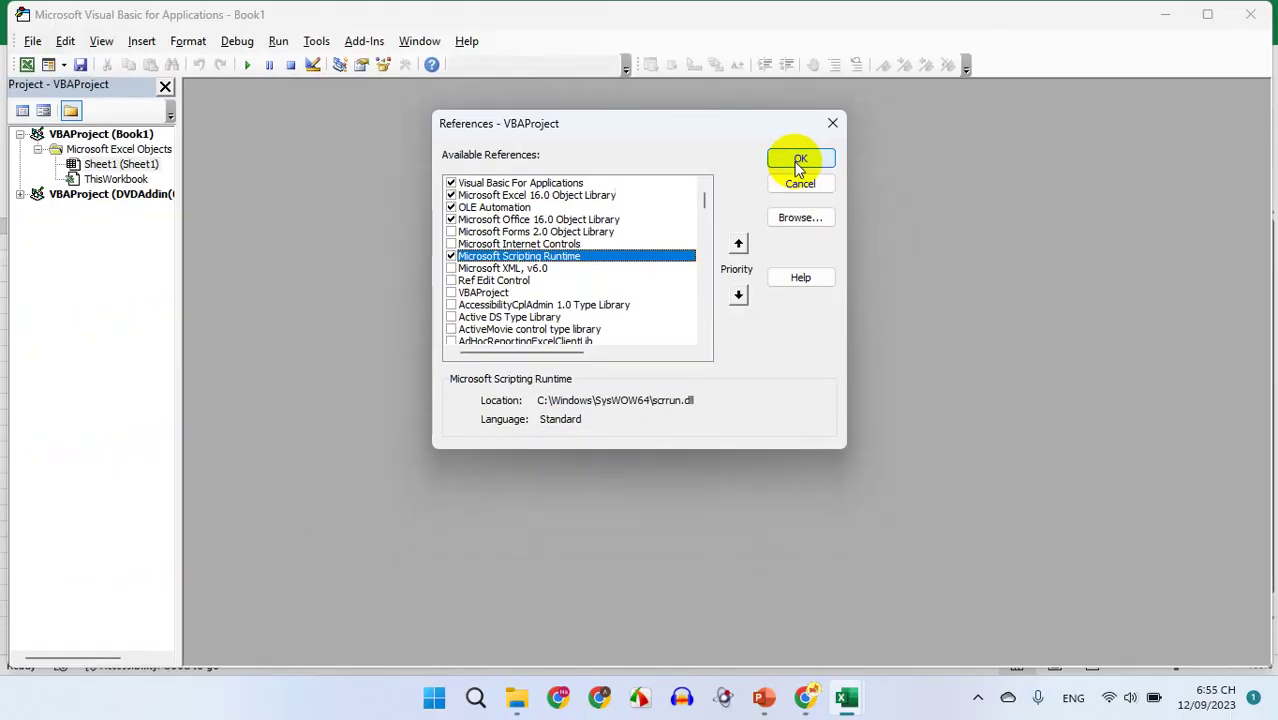
left_click(797, 163)
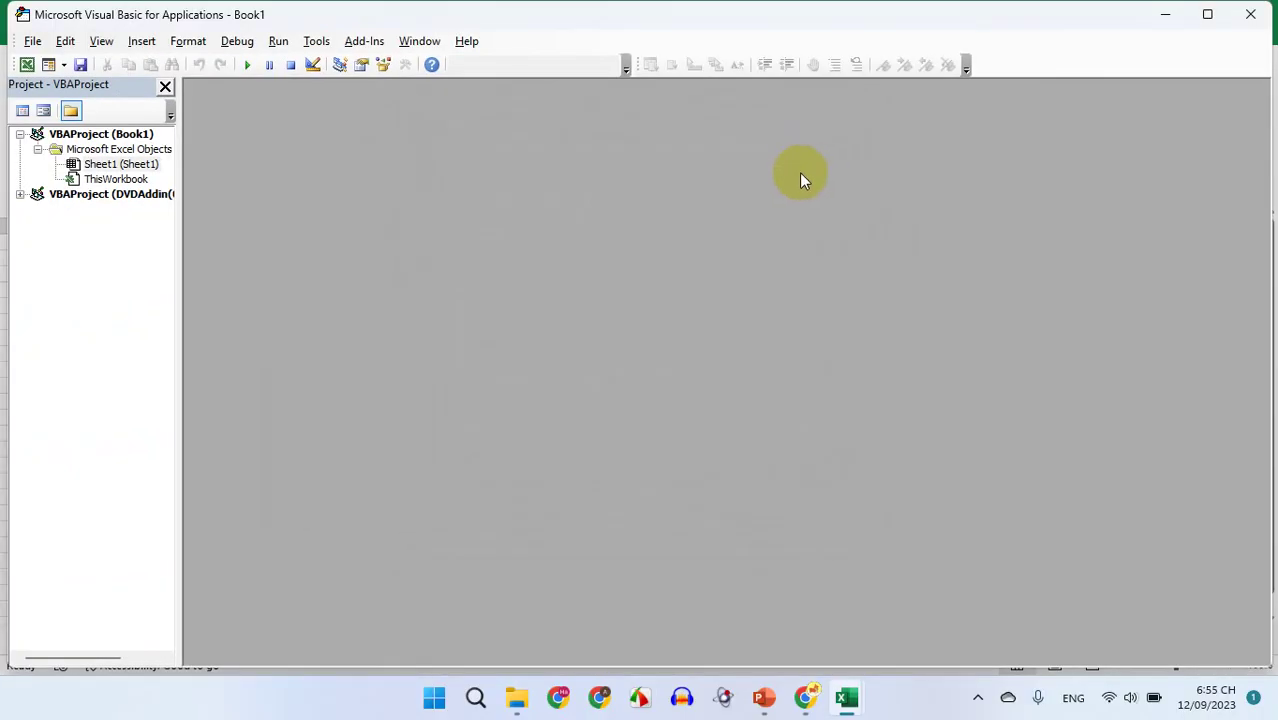
- Insert an empty Module1 into Book1's project through Sheet1's Insert menu
left_click(100, 166)
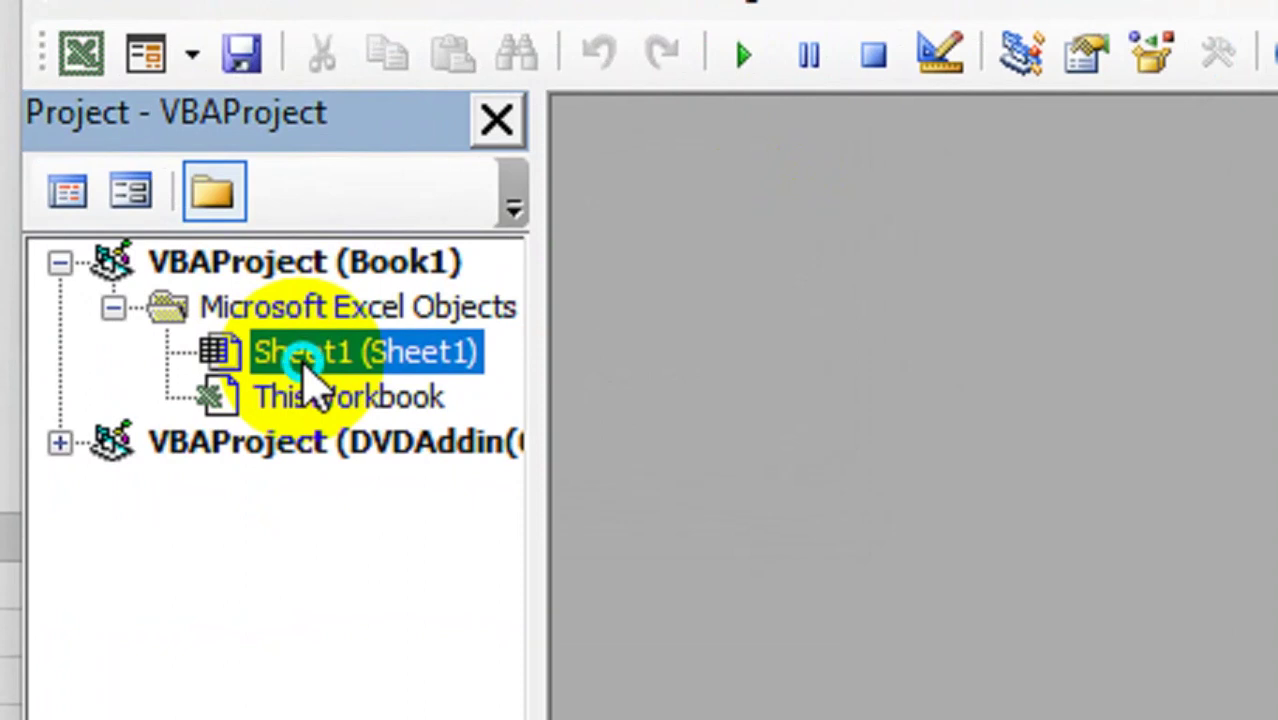
right_click(102, 170)
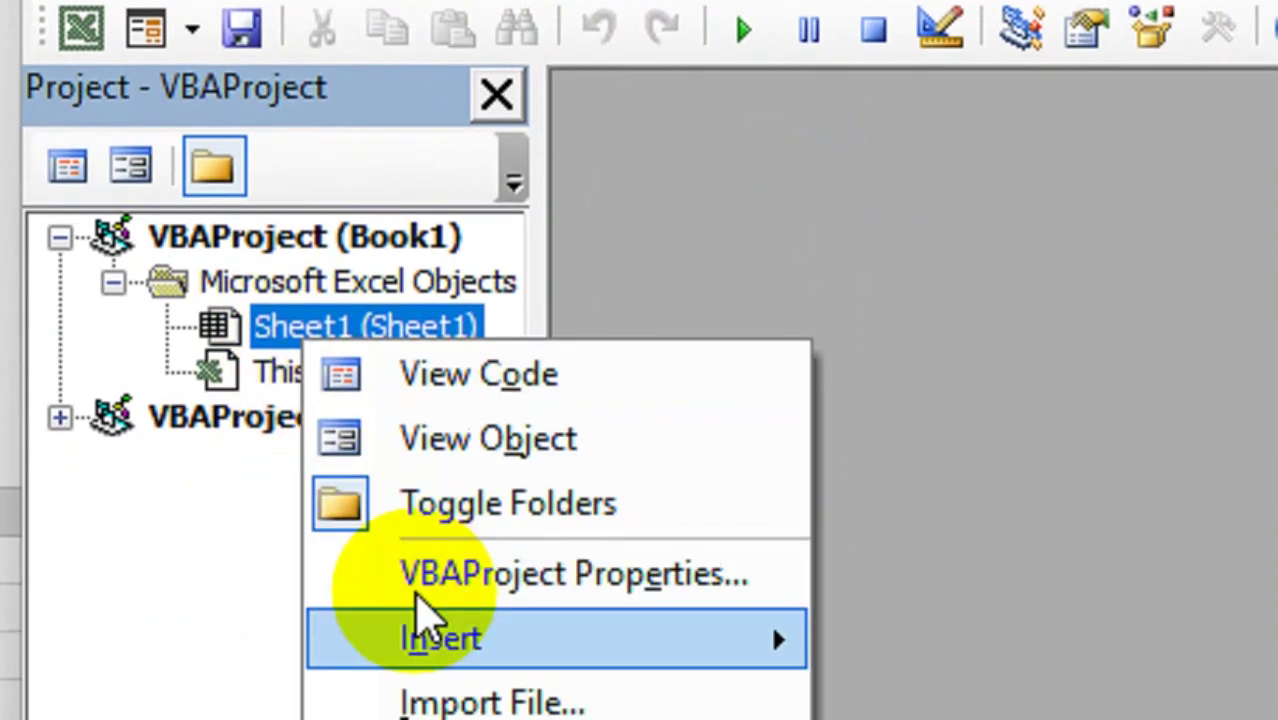
mouse_move(432, 575)
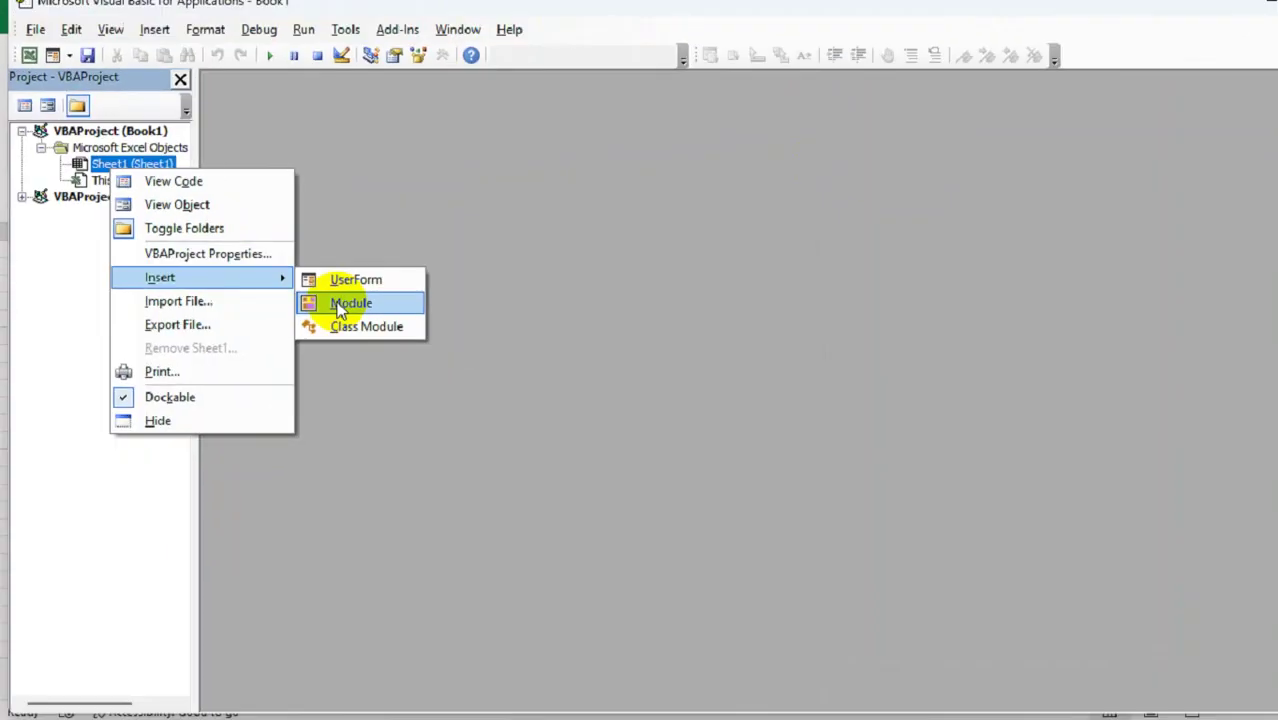
left_click(935, 555)
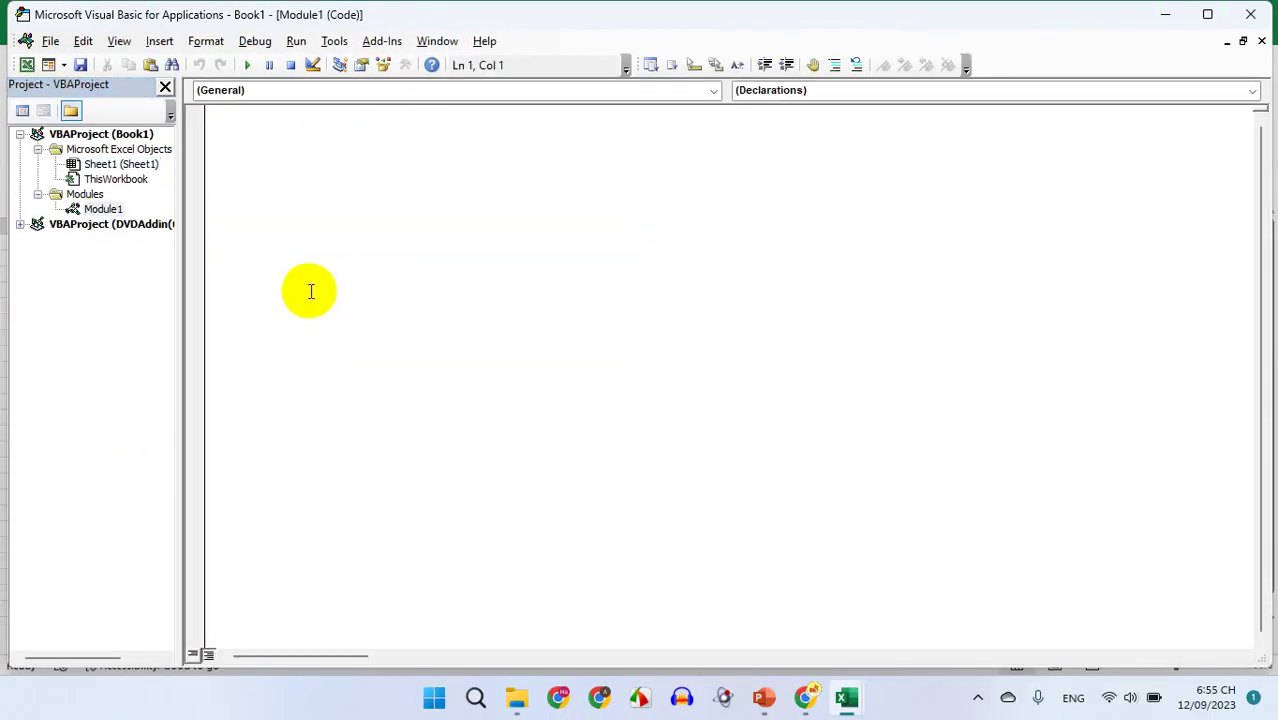
- Paste the Batdau, Getfile, Rename and Clear macros into Module1, then minimize the editor
key("ctrl+v")
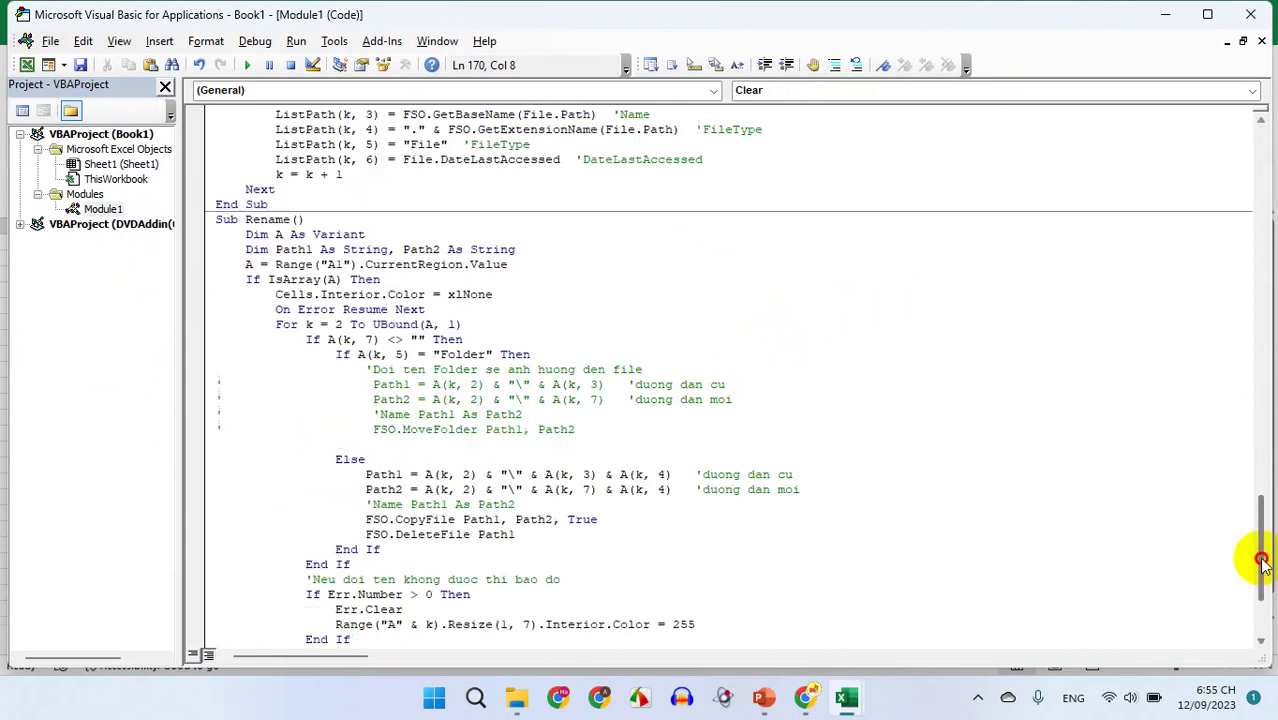
left_click_drag(1260, 578, 1270, 175)
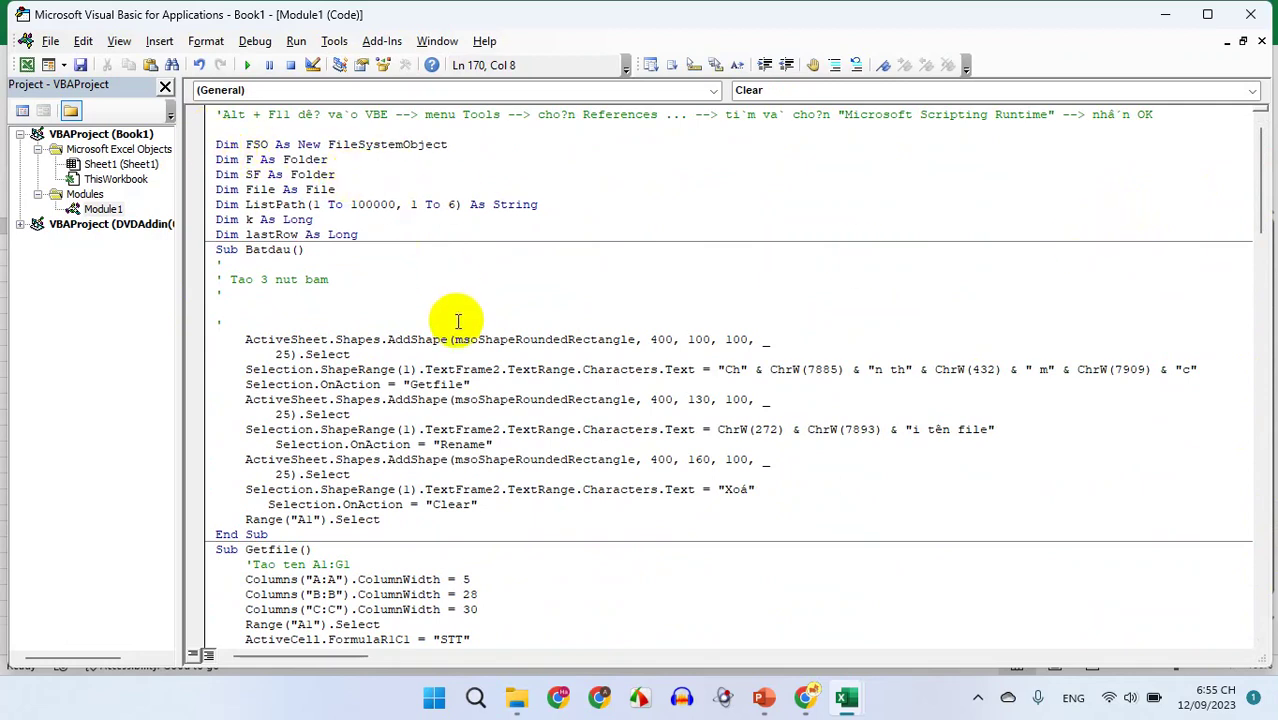
scroll(274, 300, "down", 3)
scroll(271, 300, "down", 1)
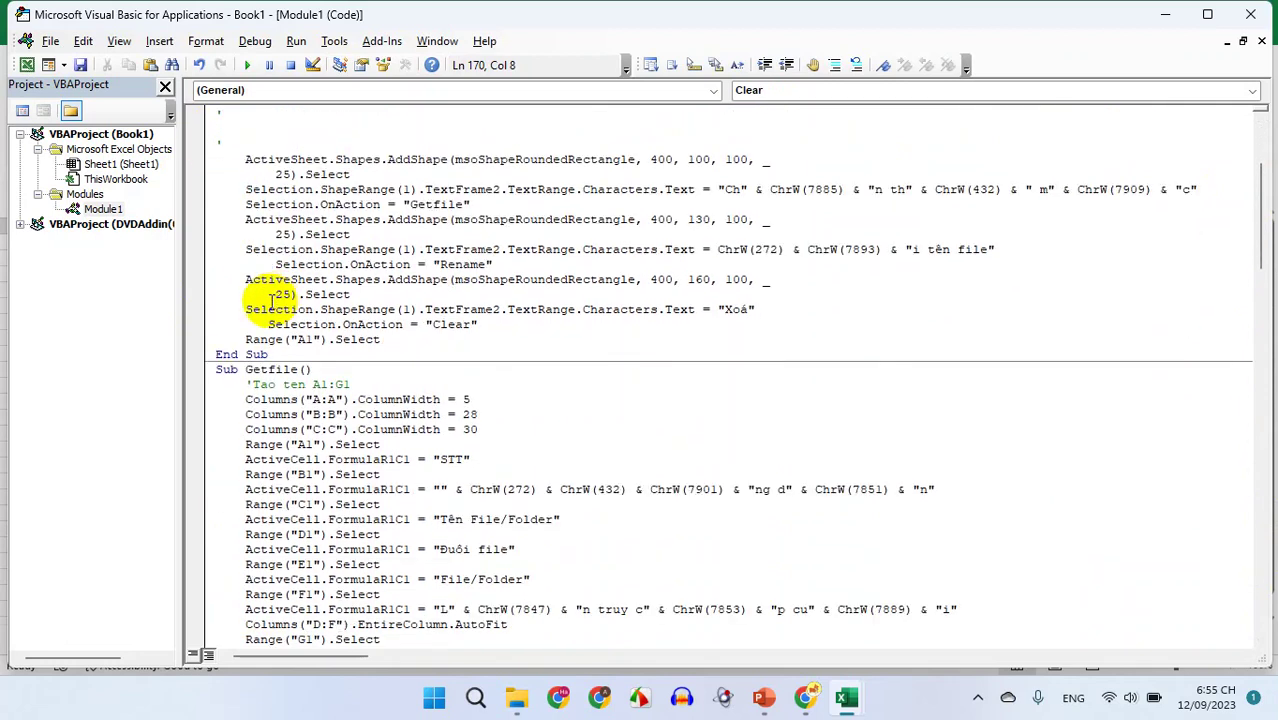
scroll(271, 330, "down", 5)
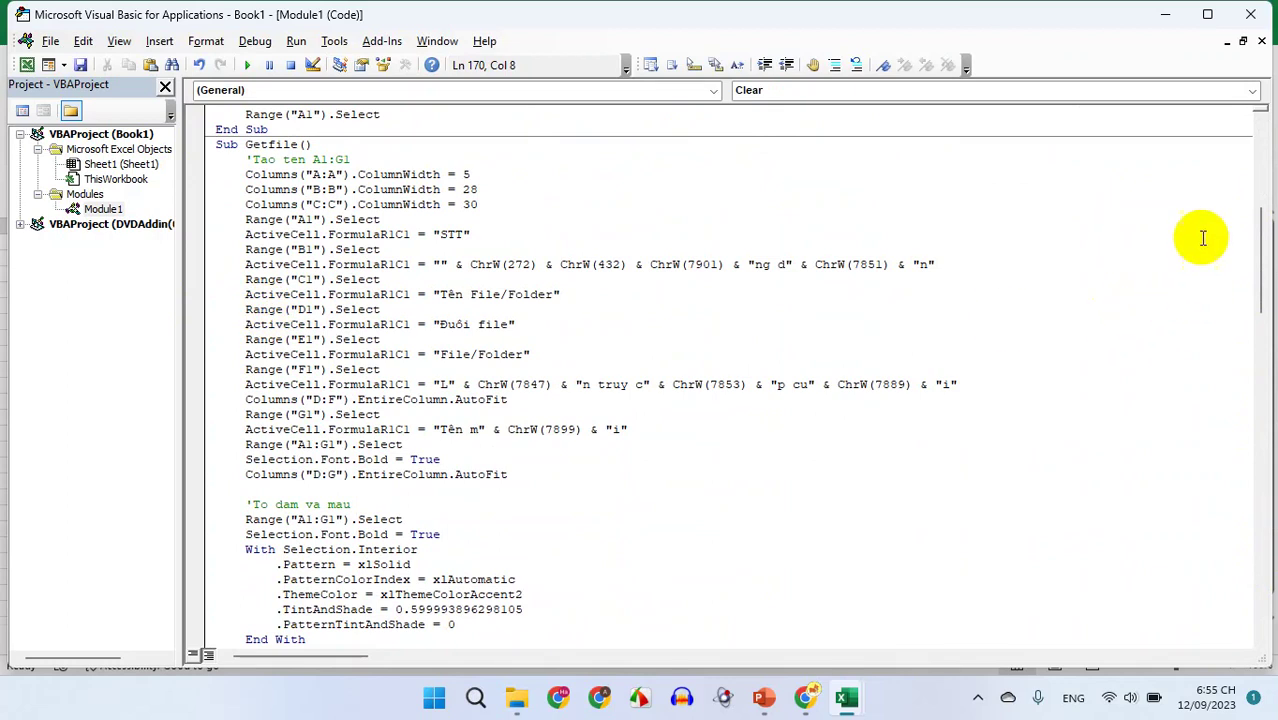
left_click(1162, 16)
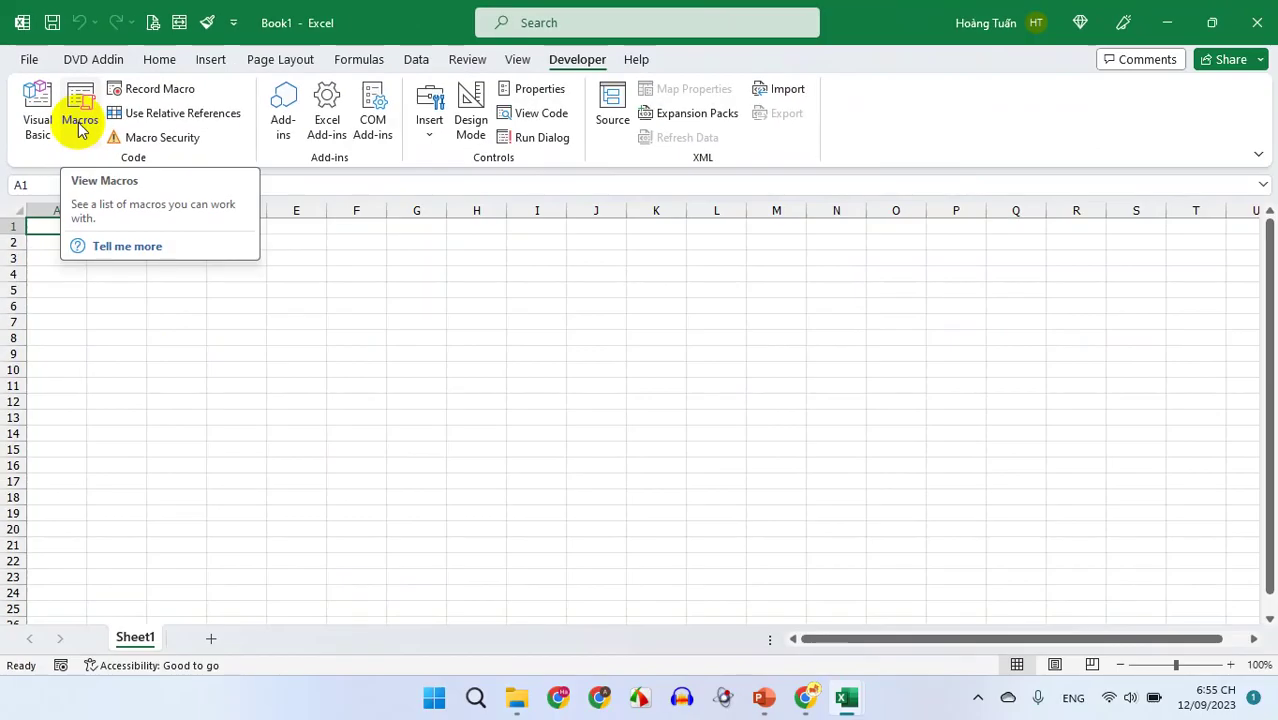
- Run the Batdau macro from the Macros dialog to create the three buttons
left_click(80, 120)
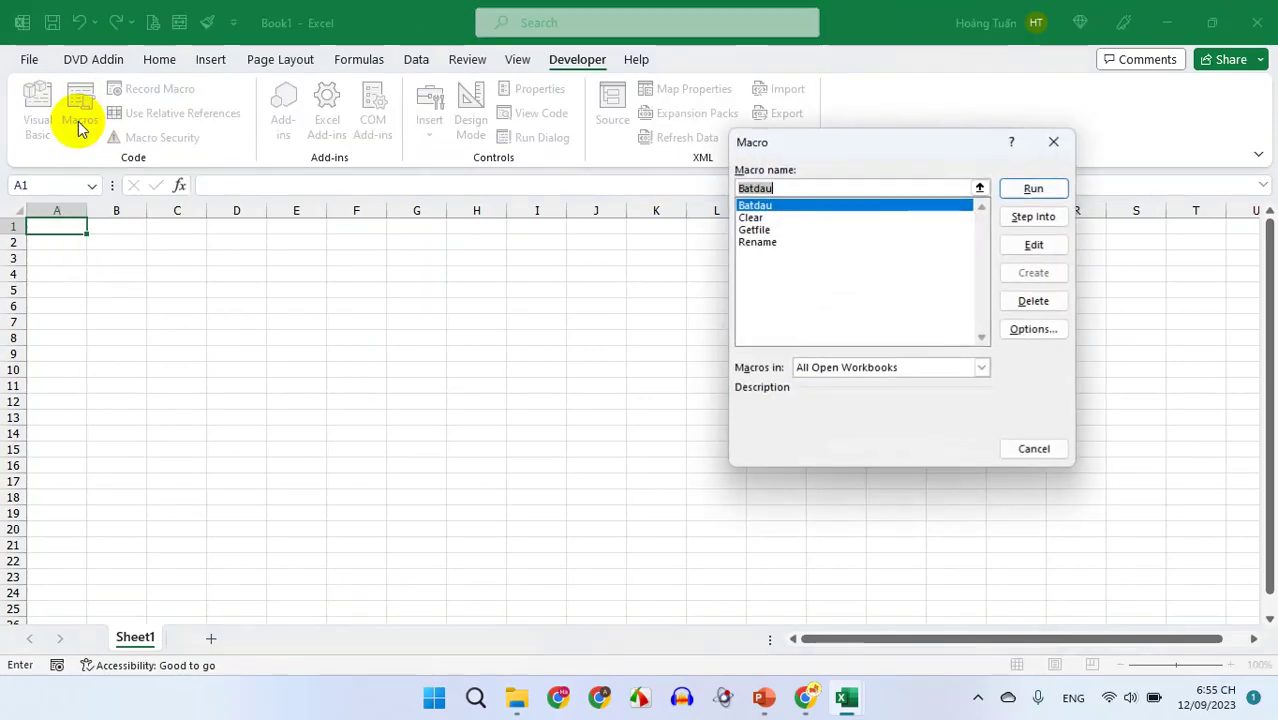
left_click(763, 207)
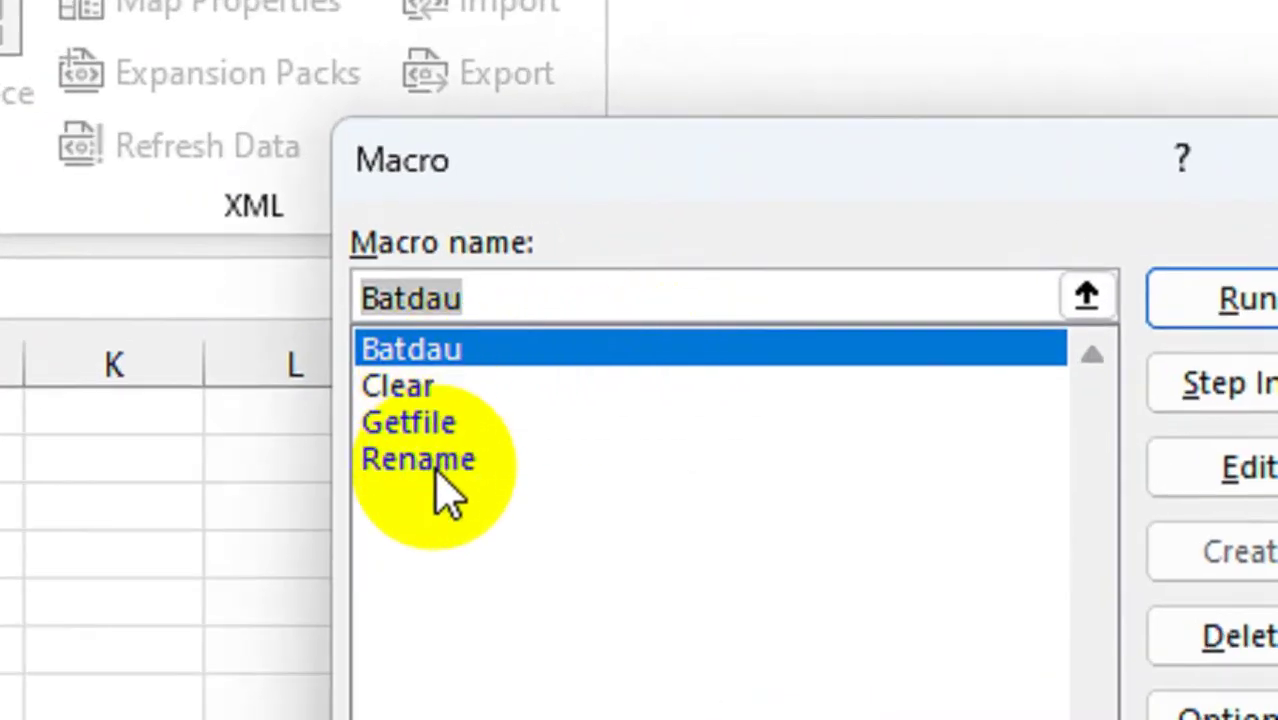
left_click(440, 362)
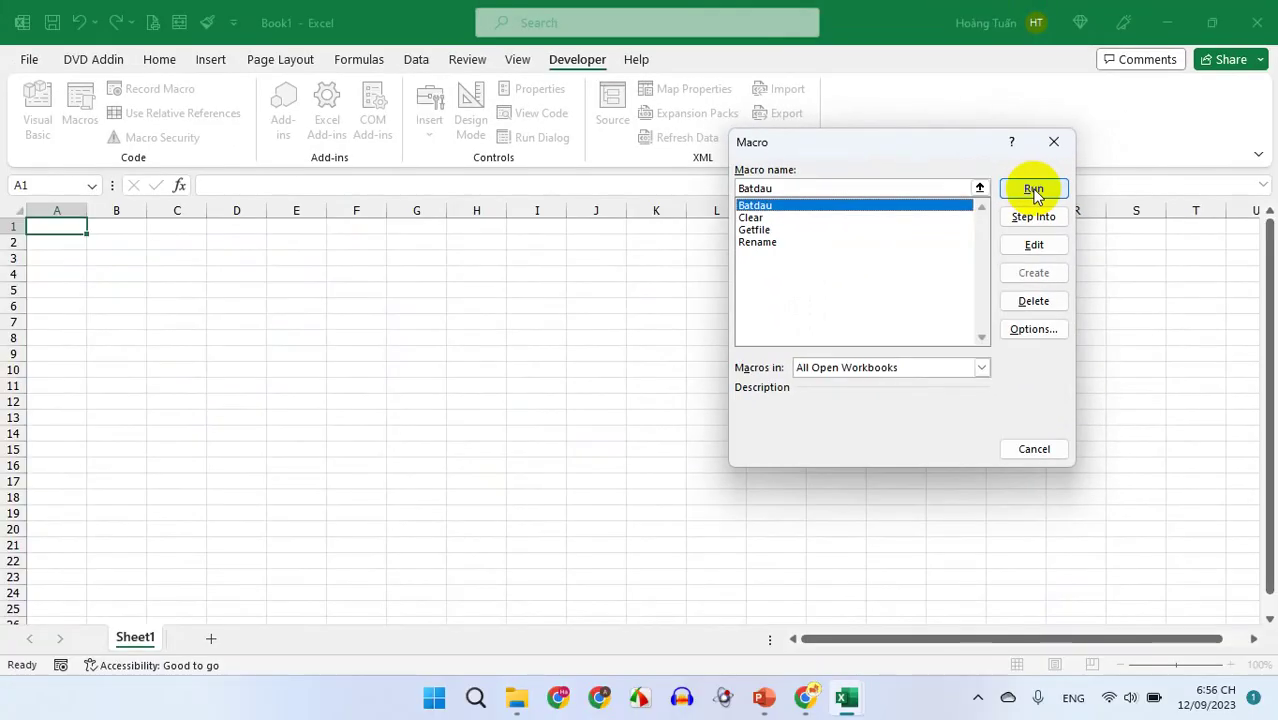
left_click(1034, 190)
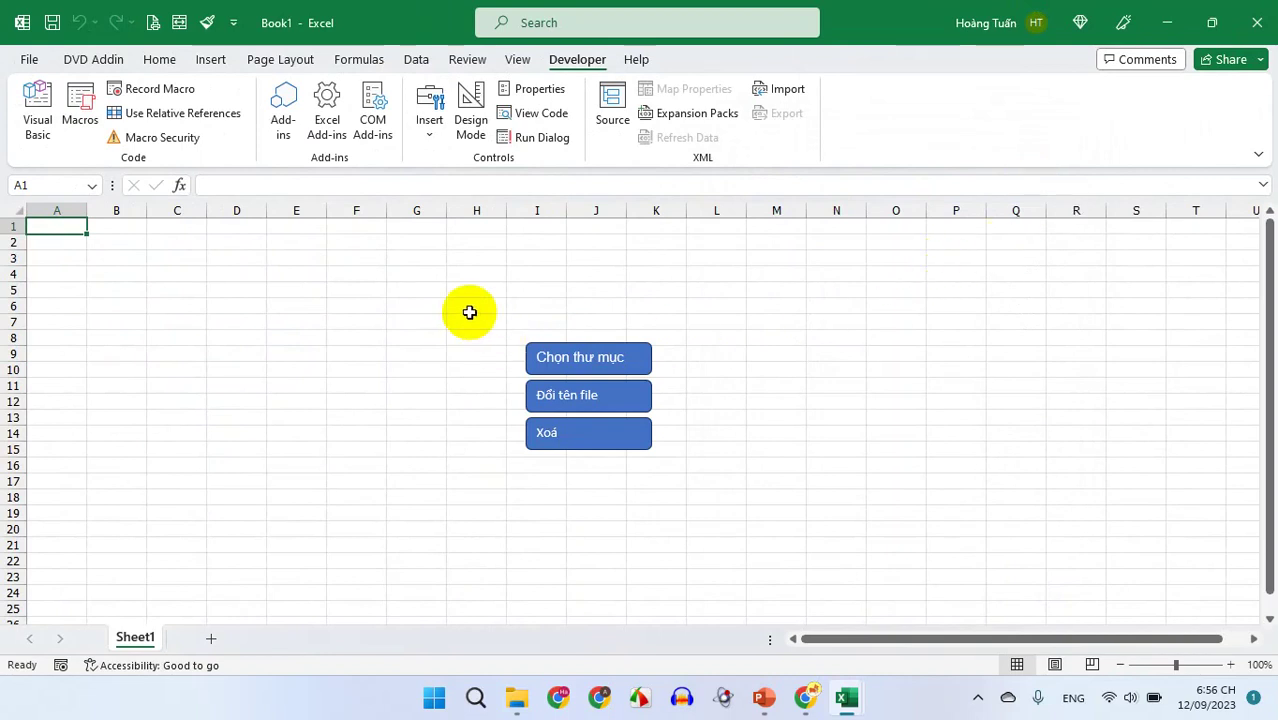
left_click_drag(481, 327, 695, 483)
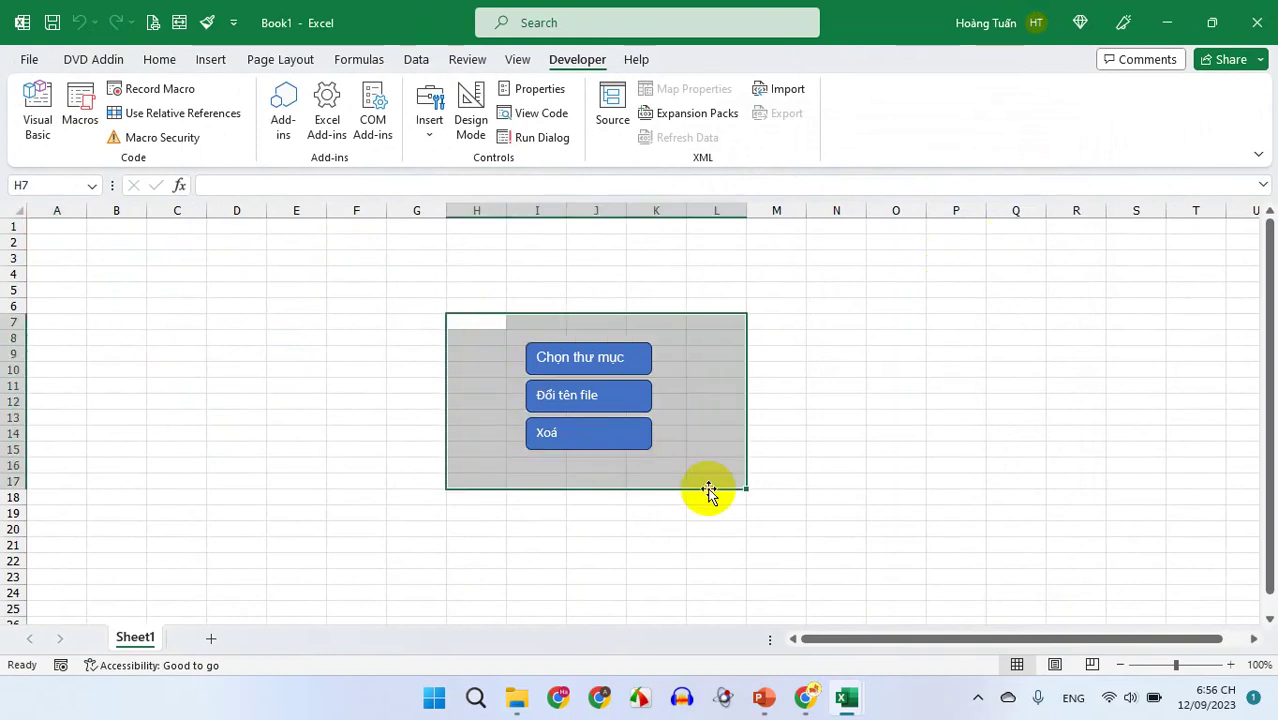
left_click(756, 400)
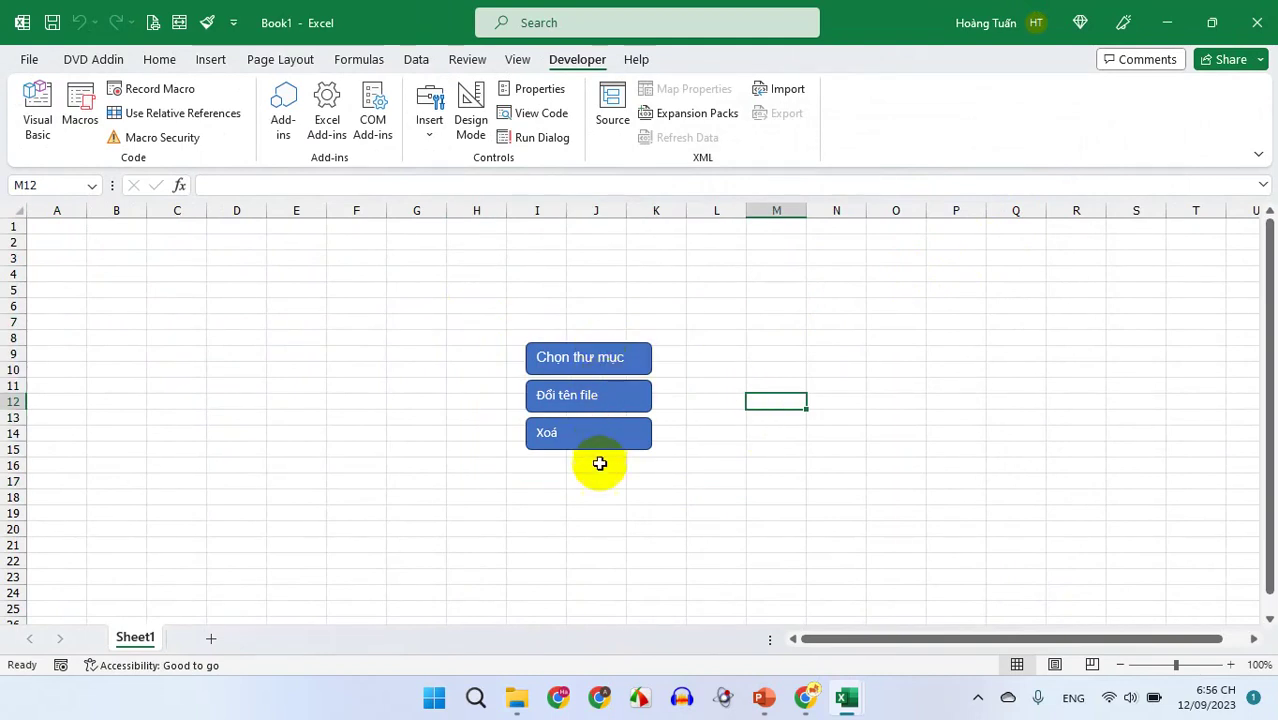
scroll(479, 442, "up", 1, "ctrl")
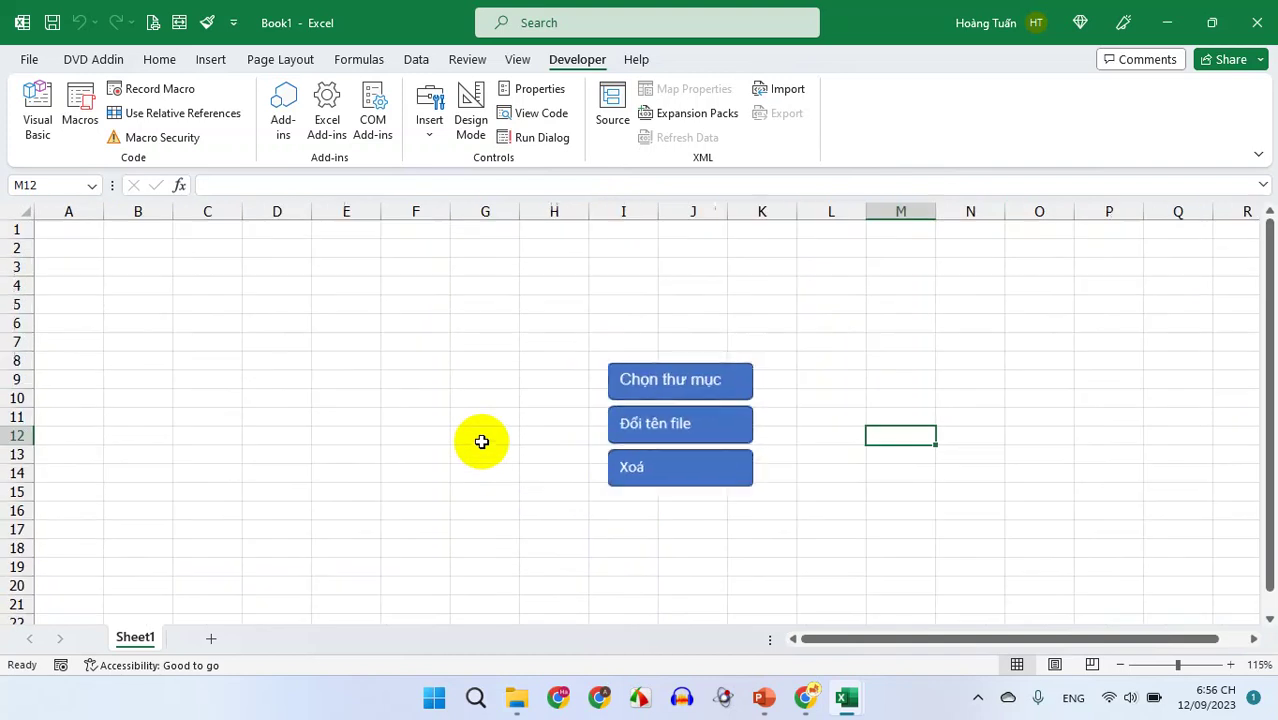
scroll(481, 441, "up", 1, "ctrl")
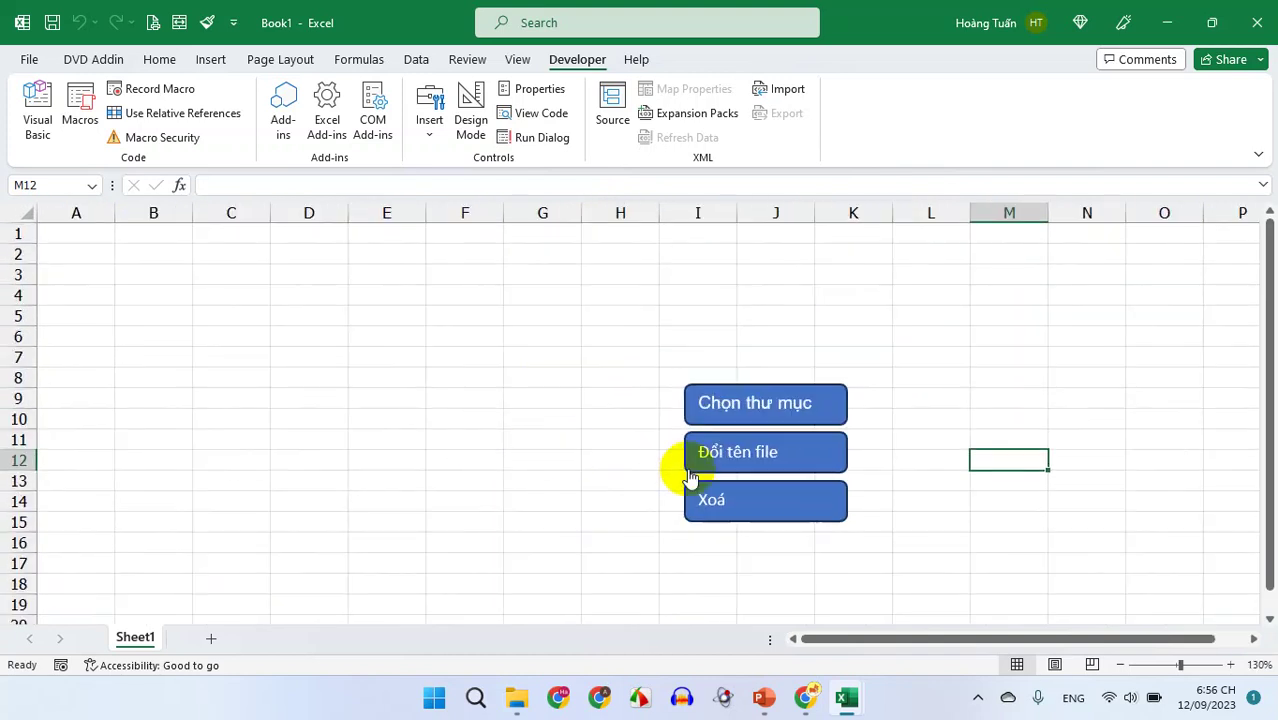
scroll(727, 484, "down", 1)
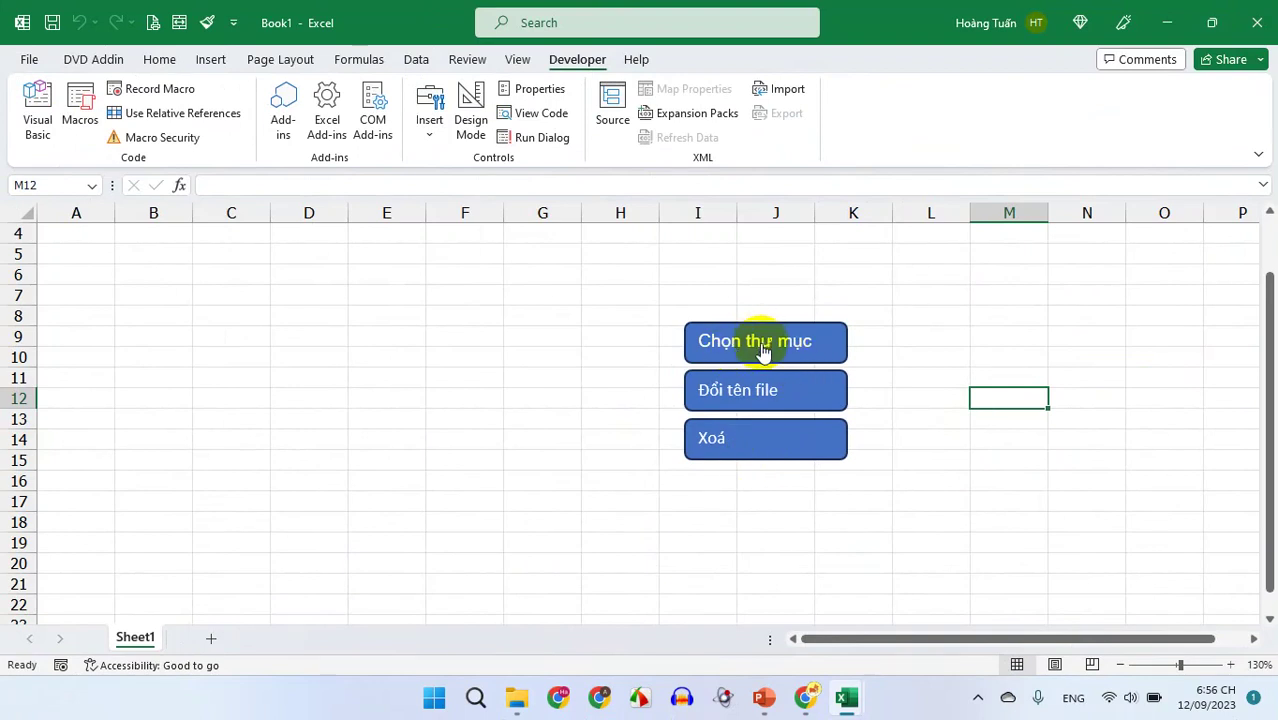
- Run the Chọn thư mục button and move the Browse folder dialog to screen centre
left_click(762, 345)
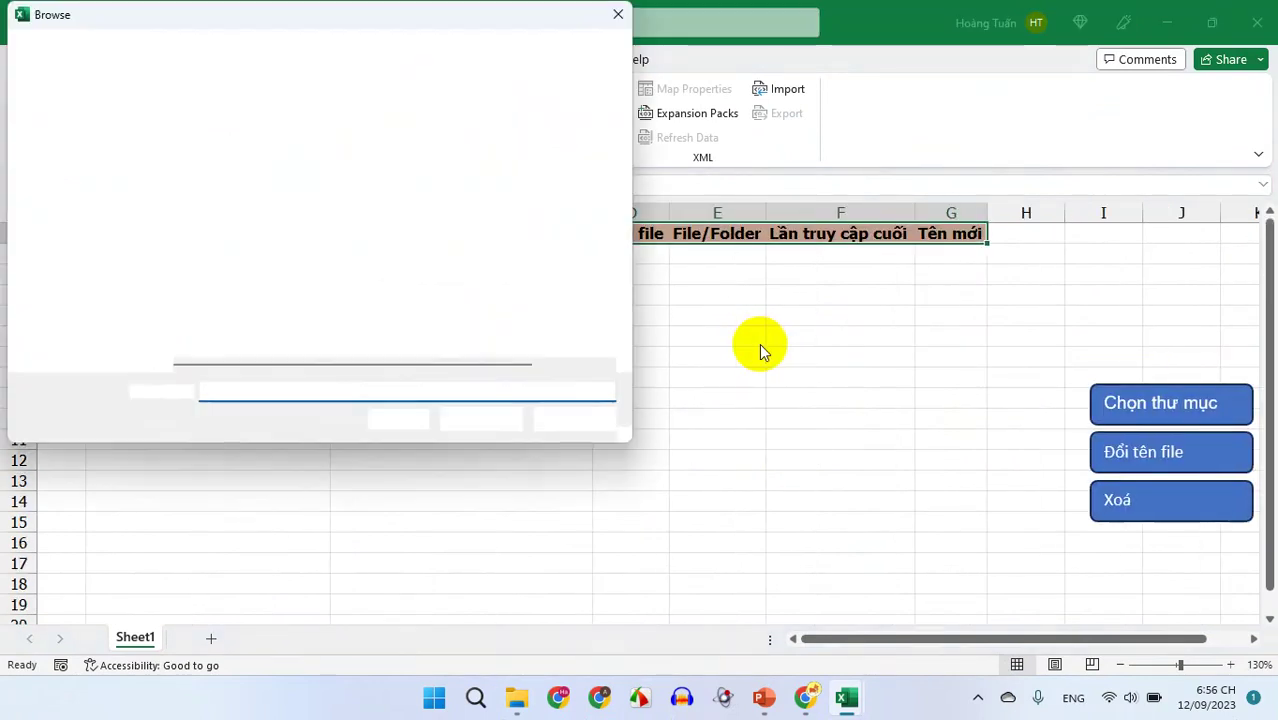
left_click_drag(330, 16, 566, 90)
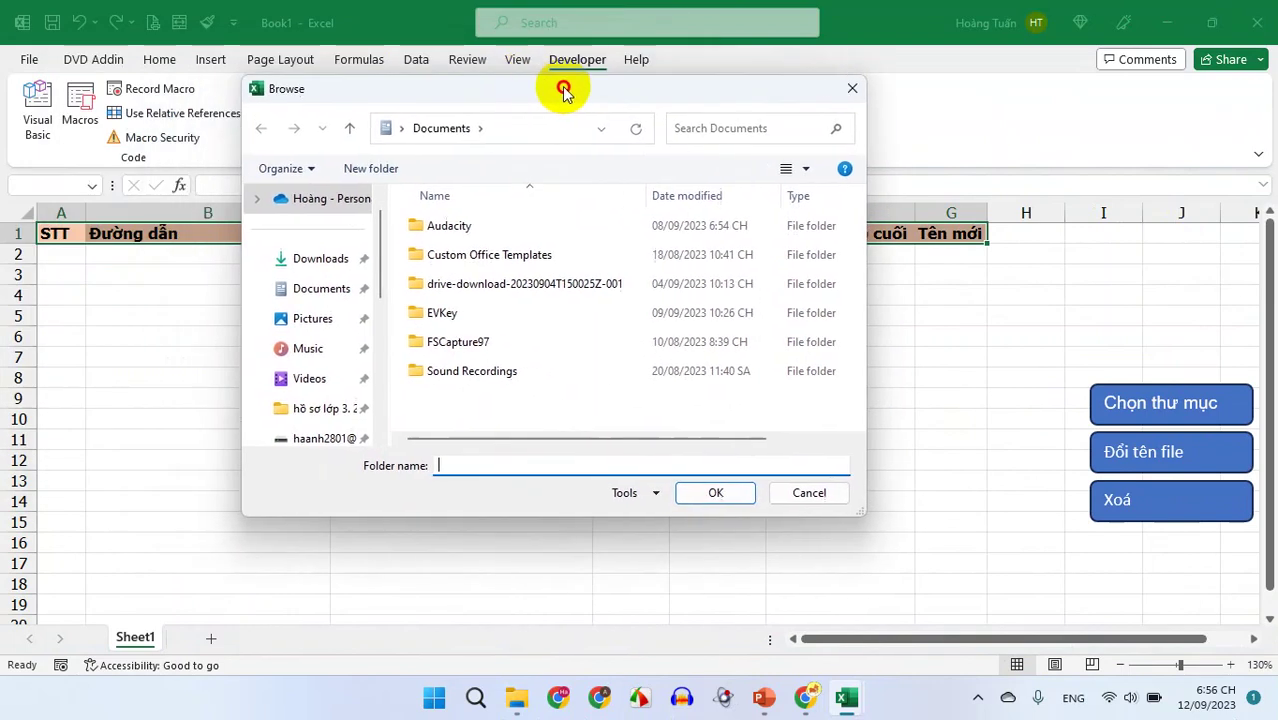
mouse_move(378, 278)
left_mouse_down()
mouse_move(383, 410)
mouse_move(390, 238)
left_mouse_up()
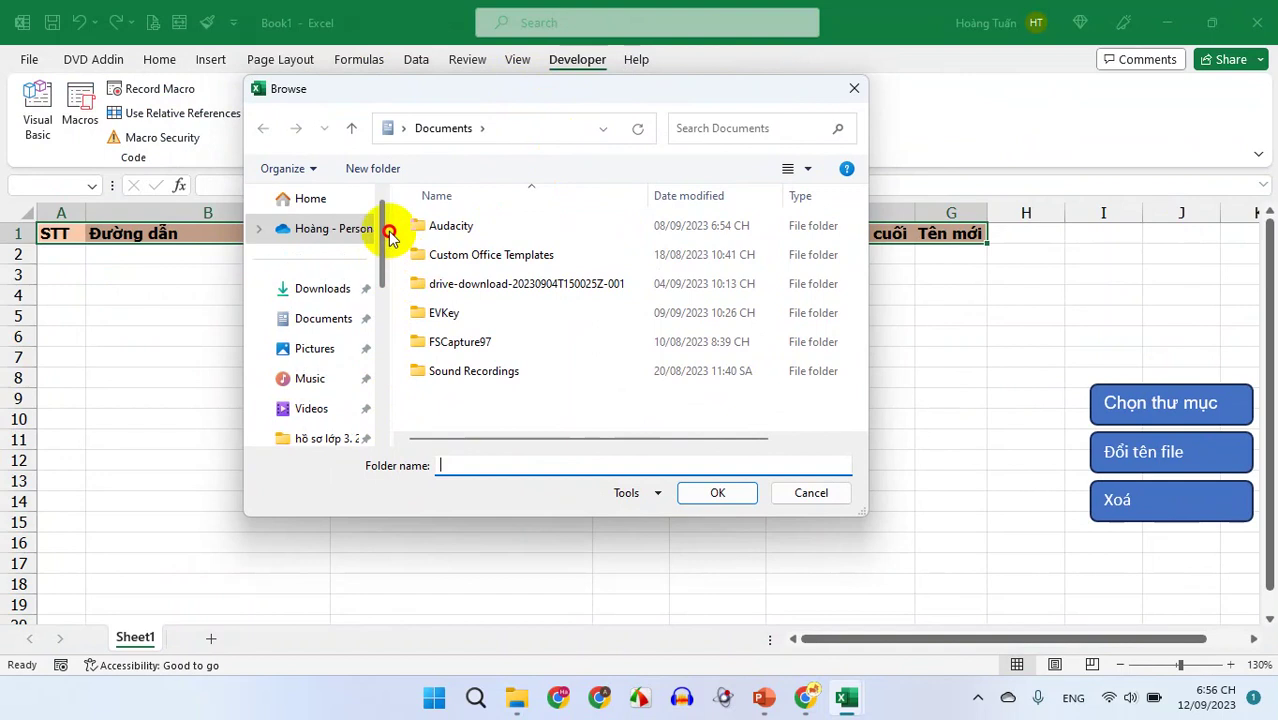
mouse_move(389, 235)
left_mouse_down()
mouse_move(389, 368)
mouse_move(378, 262)
left_mouse_up()
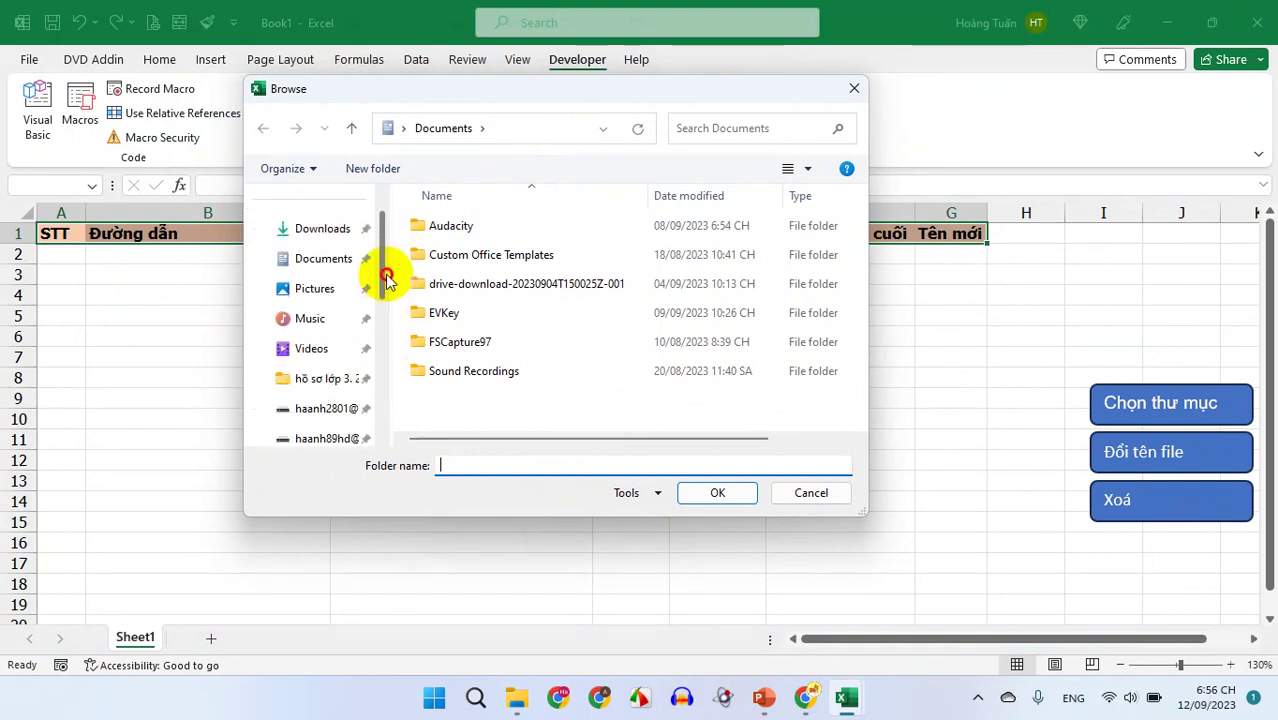
- Choose the Desktop's Test Doi ten file folder in the Browse dialog
left_click(256, 231)
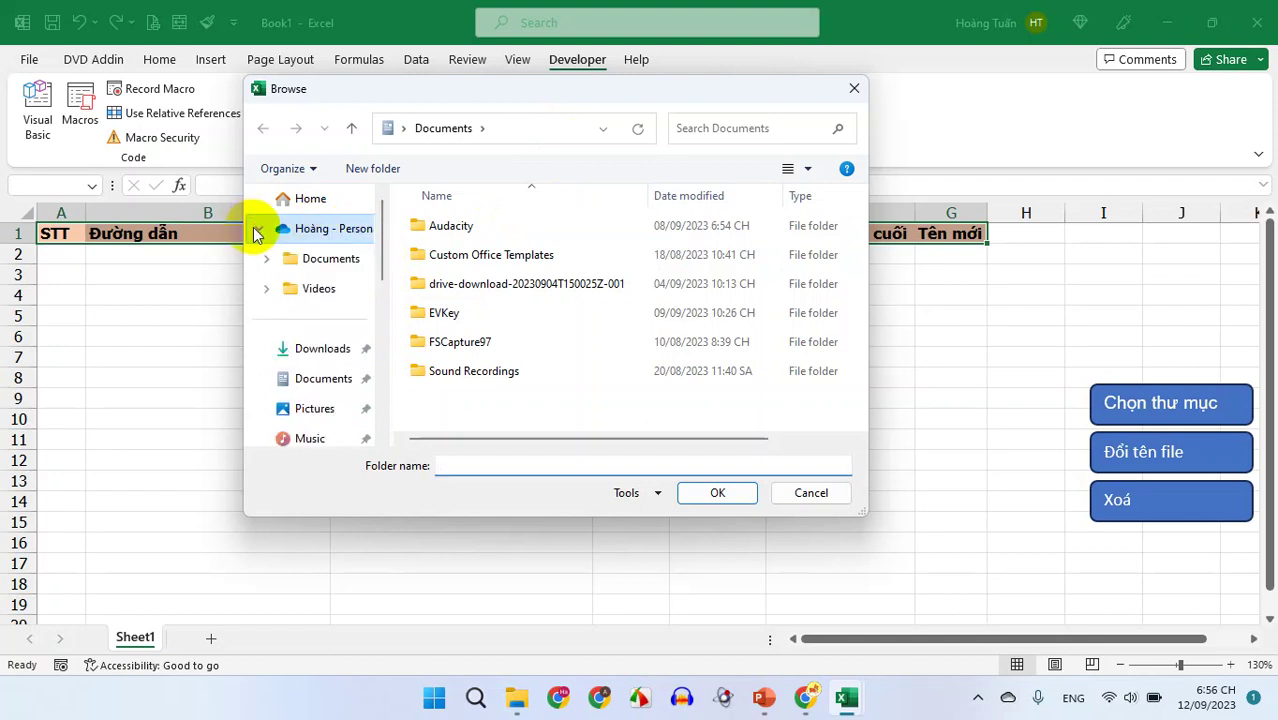
scroll(337, 355, "down", 5)
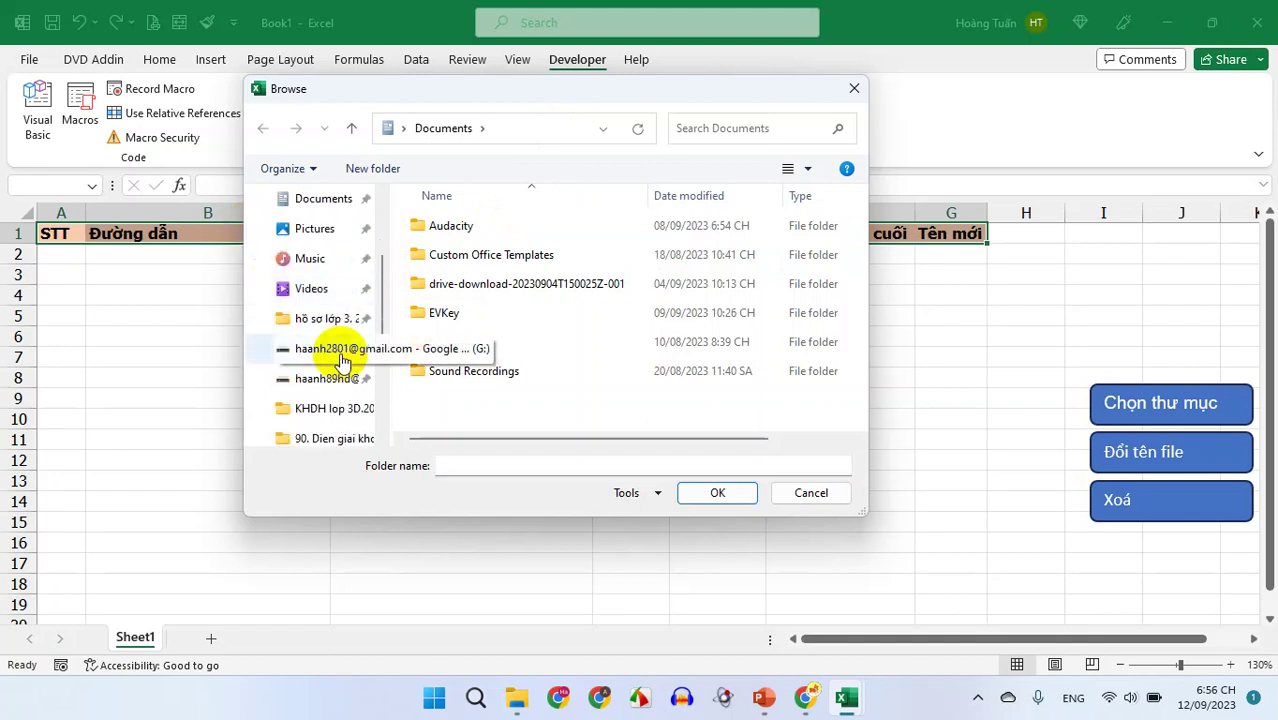
scroll(337, 355, "down", 3)
scroll(300, 320, "down", 1)
scroll(328, 331, "down", 1)
scroll(328, 331, "up", 1)
left_click(384, 382)
mouse_move(384, 382)
left_mouse_down()
mouse_move(380, 228)
mouse_move(388, 342)
left_mouse_up()
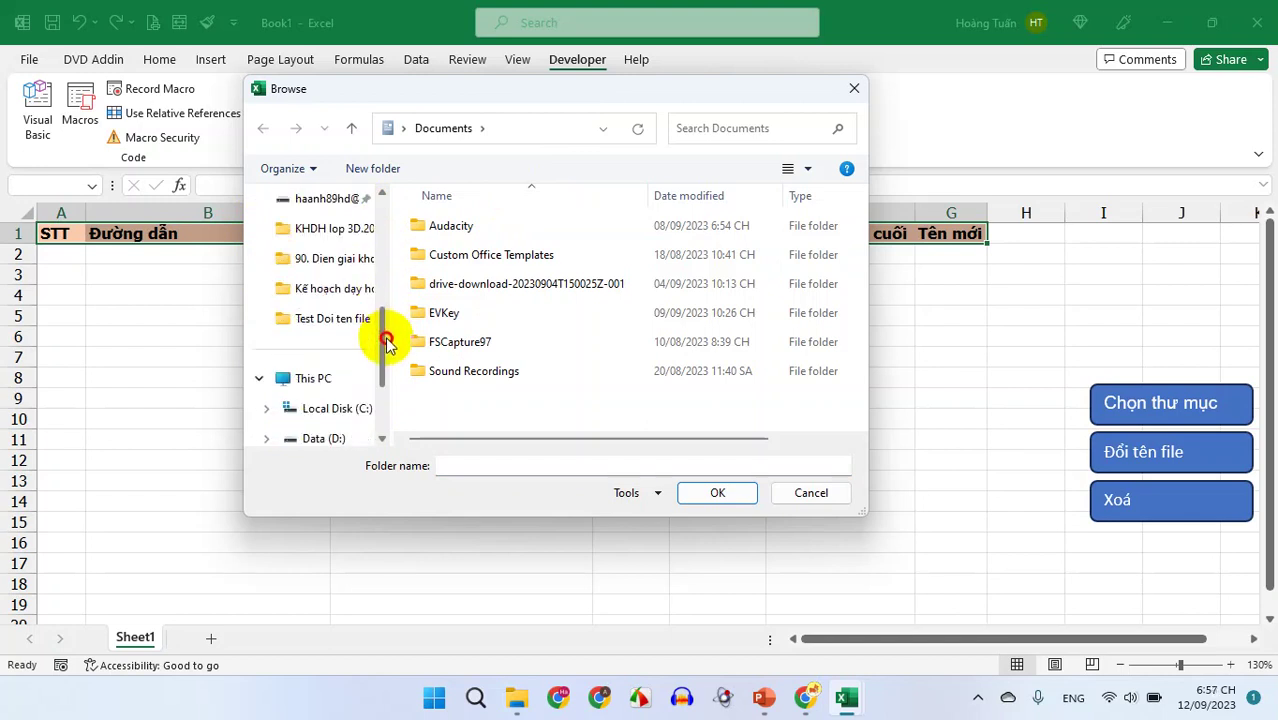
left_click(340, 330)
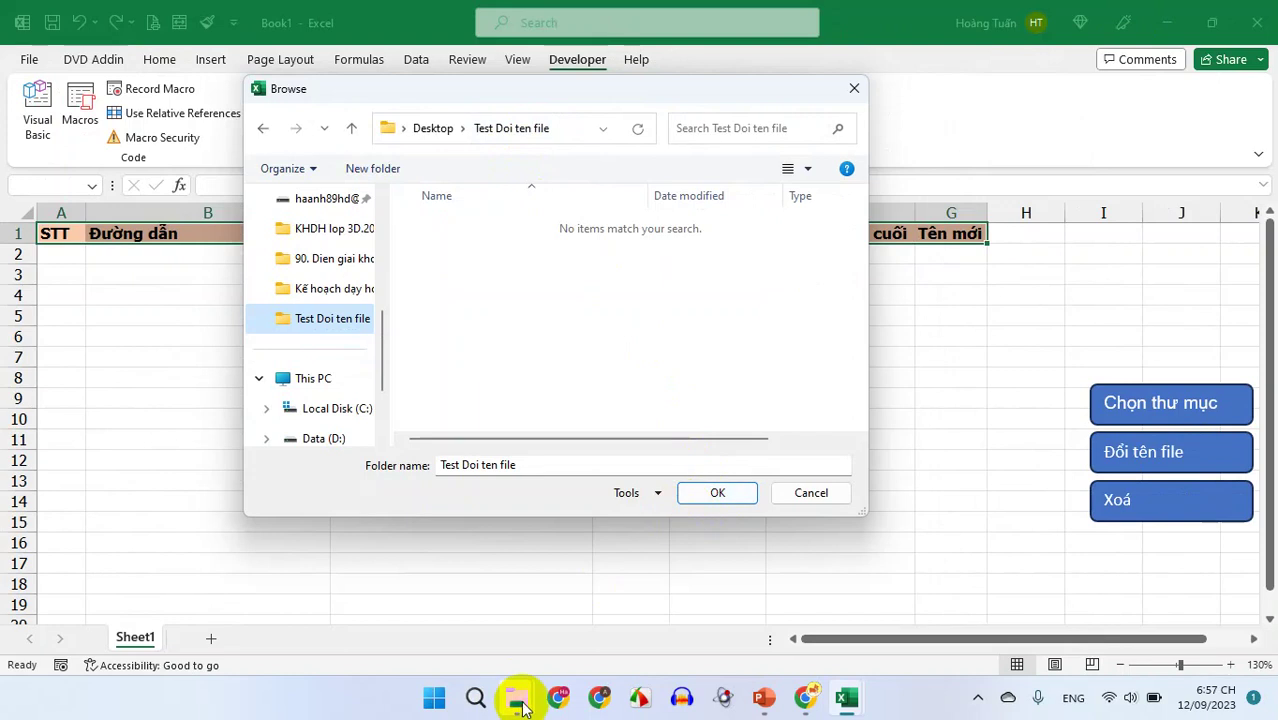
- Switch to the Test Doi ten file folder and select all 55 files
mouse_move(520, 702)
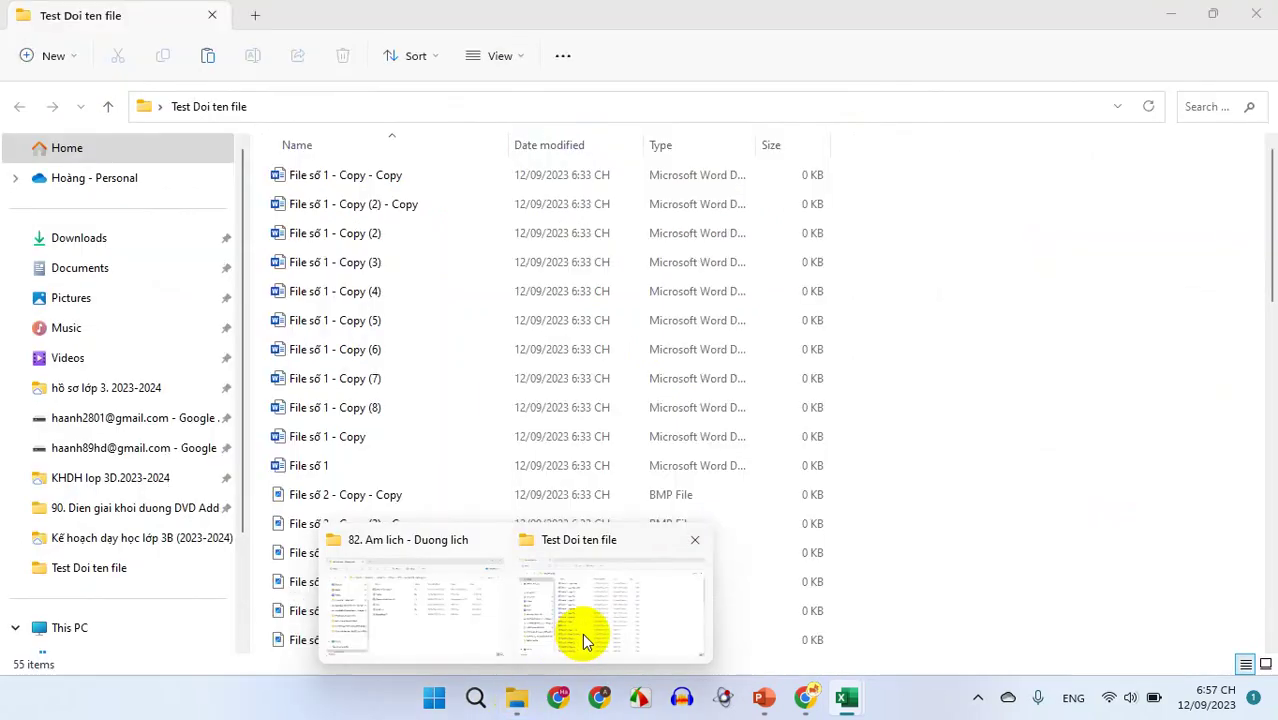
left_click(580, 633)
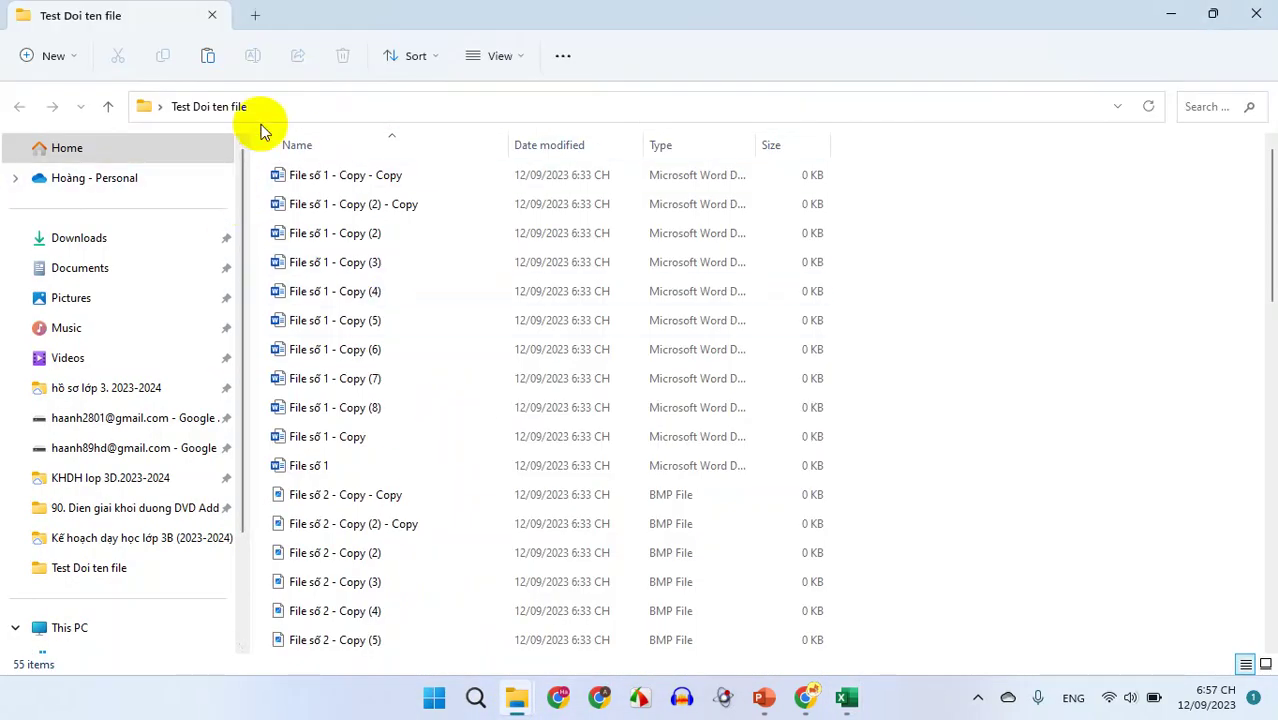
scroll(367, 316, "down", 5)
scroll(366, 318, "down", 6)
scroll(366, 320, "down", 2)
key("ctrl+a")
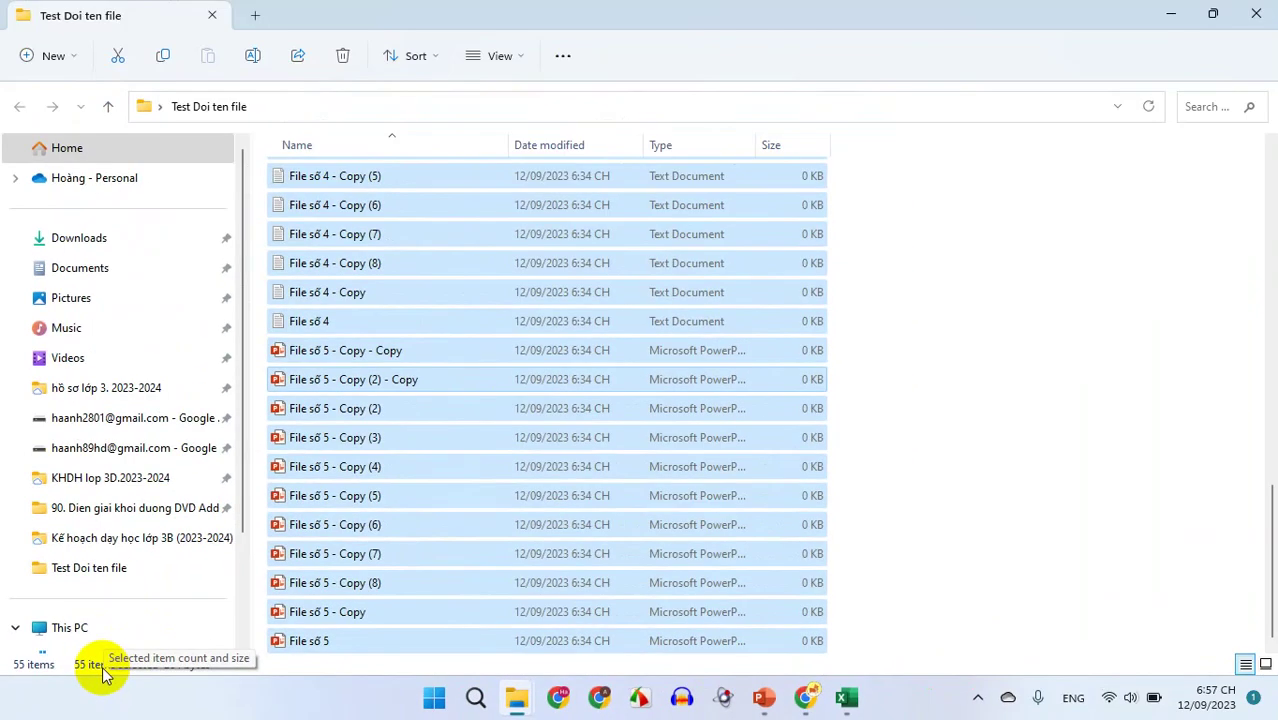
- Snap the folder window to the right half and move Excel's folder picker left
left_click(1212, 14)
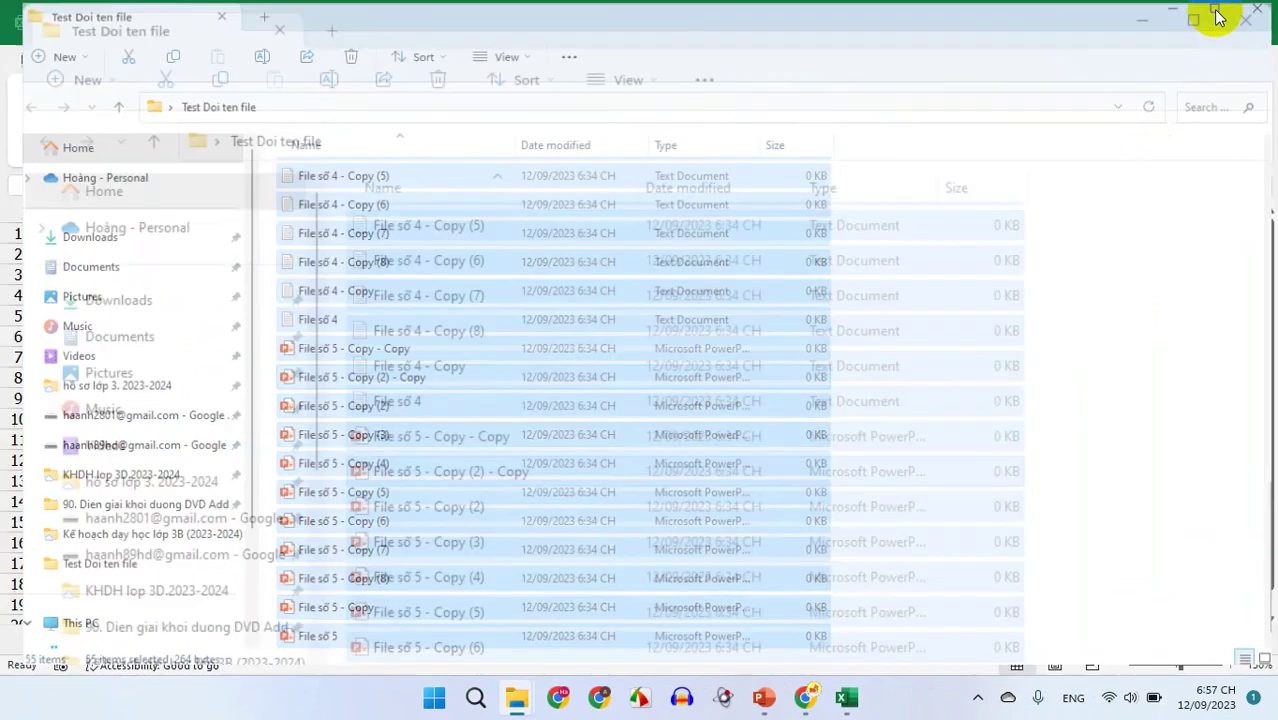
left_click_drag(735, 53, 1270, 236)
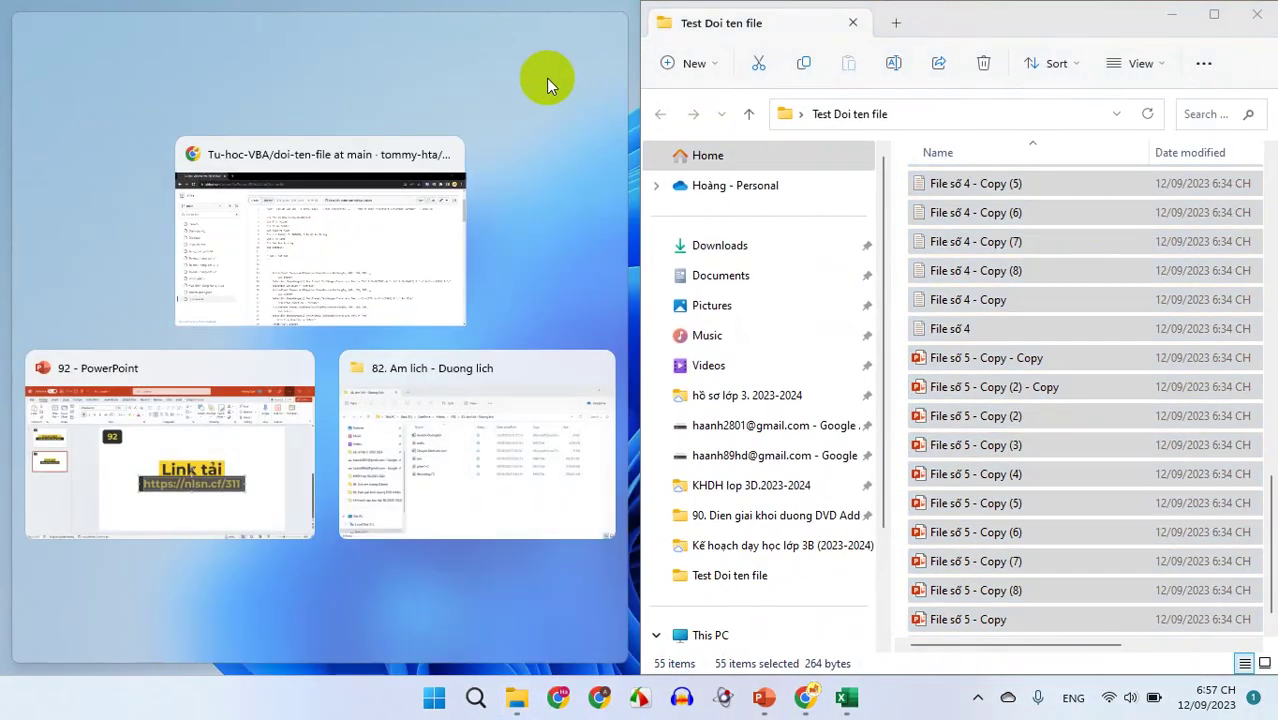
left_click(847, 703)
left_click_drag(448, 88, 295, 100)
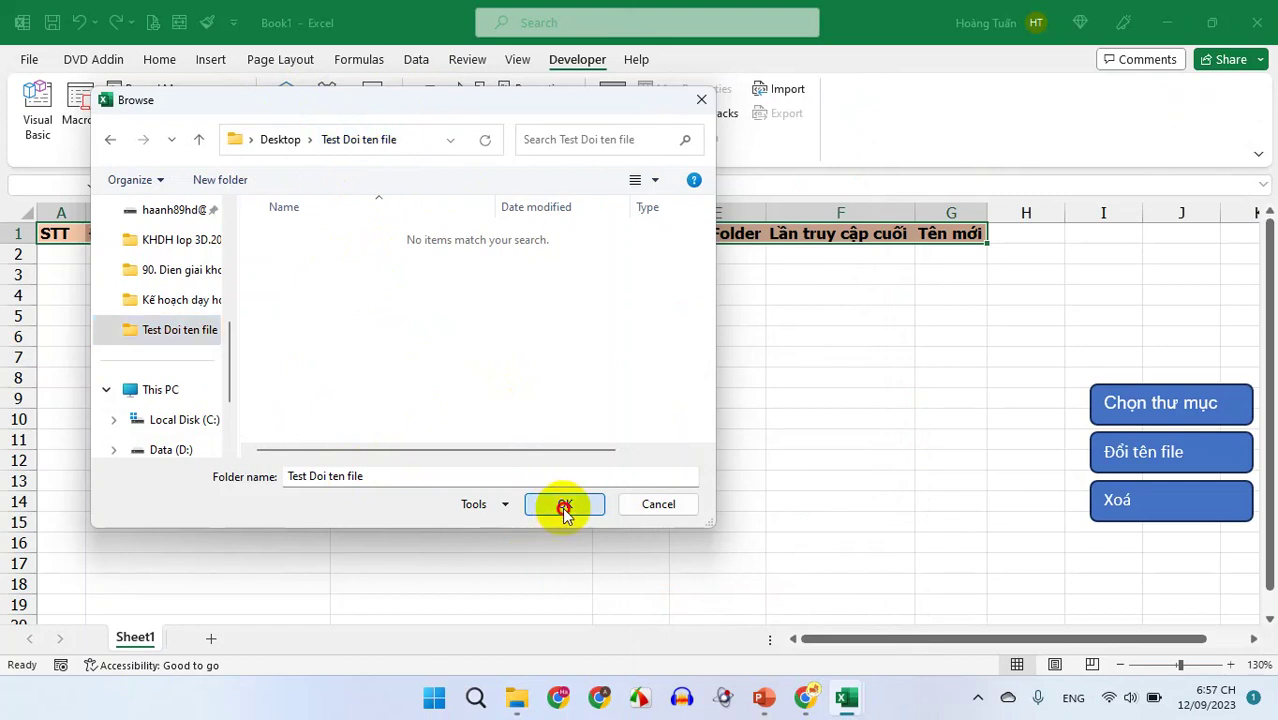
- Confirm Test Doi ten file in Browse and inspect the listed names, header and path
left_click(564, 506)
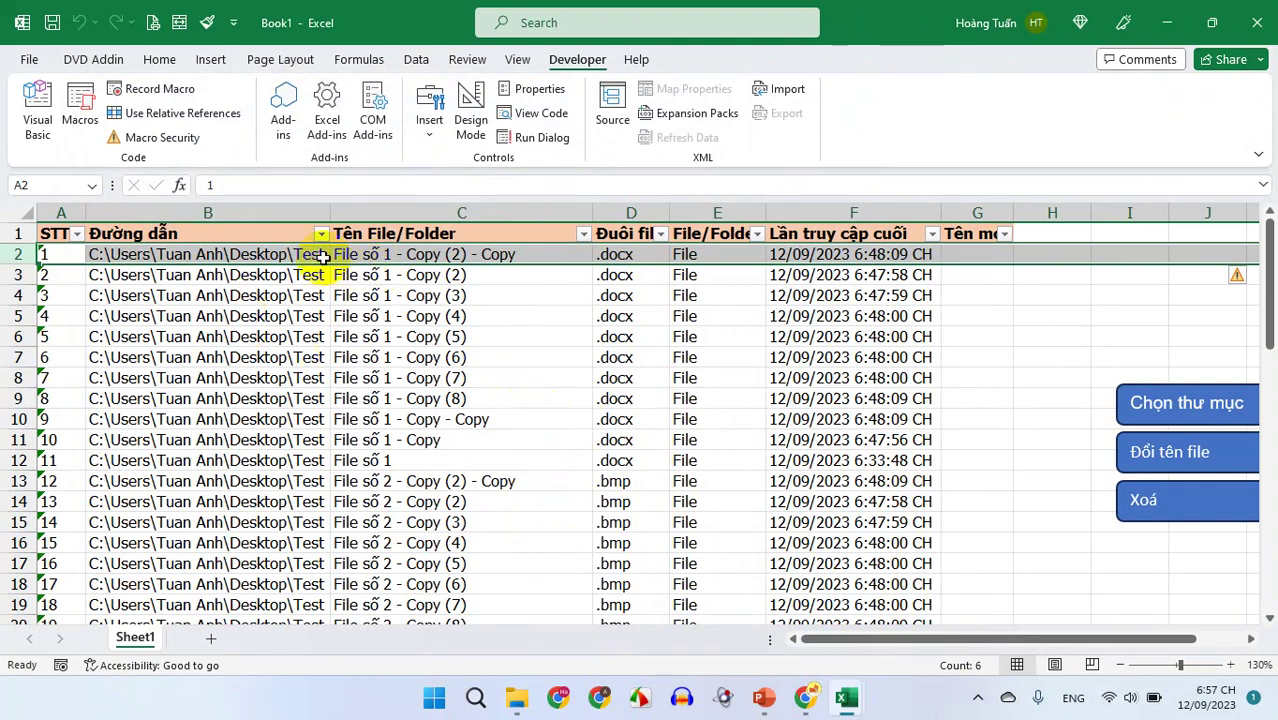
left_click(456, 316)
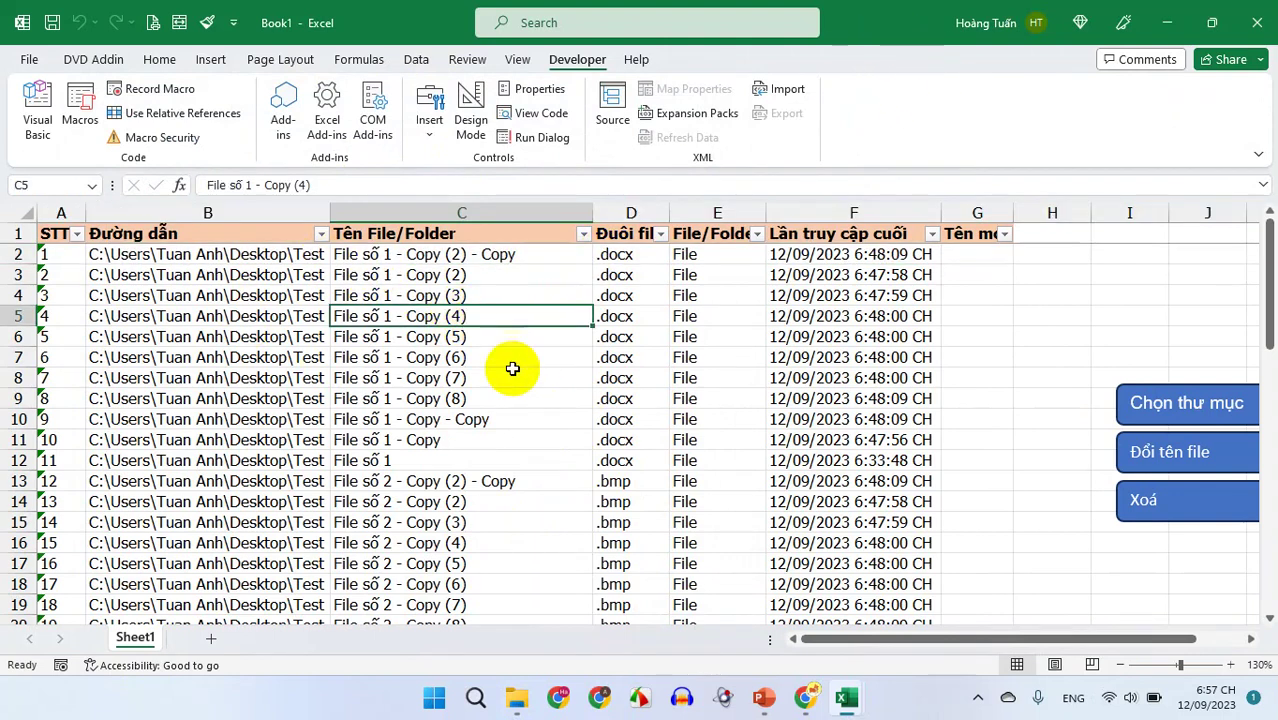
left_click(458, 257)
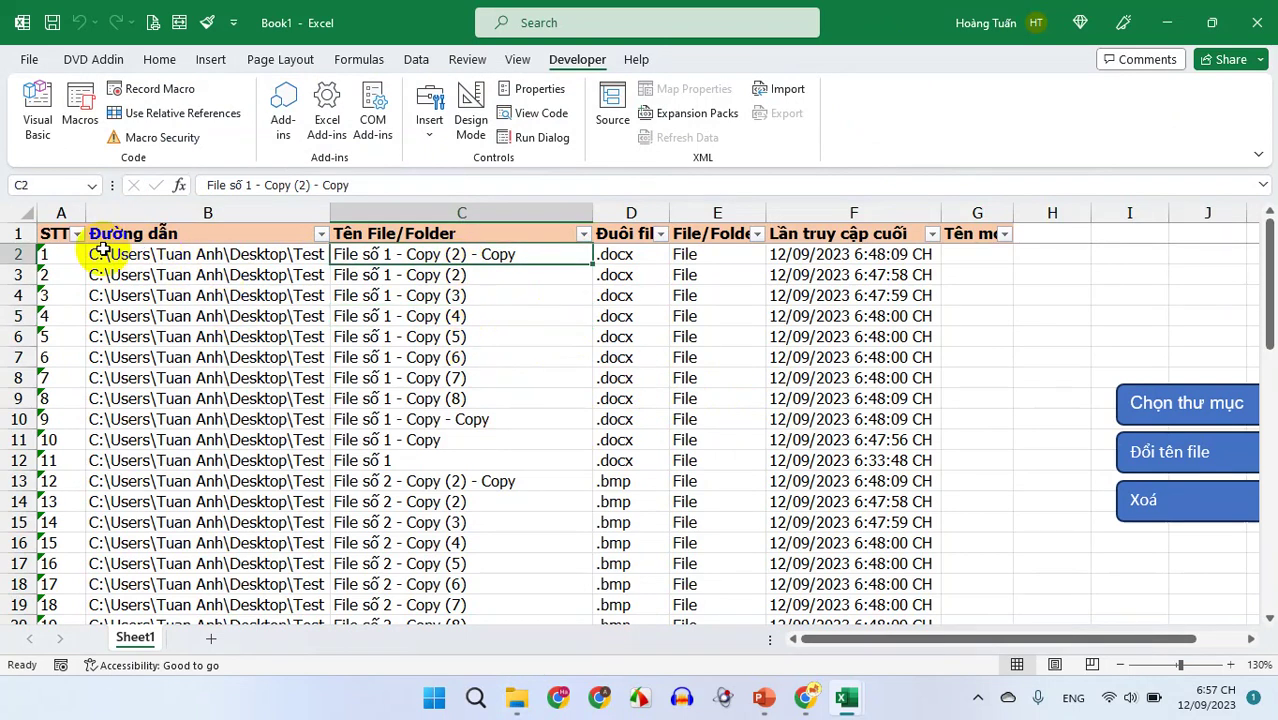
left_click(54, 236)
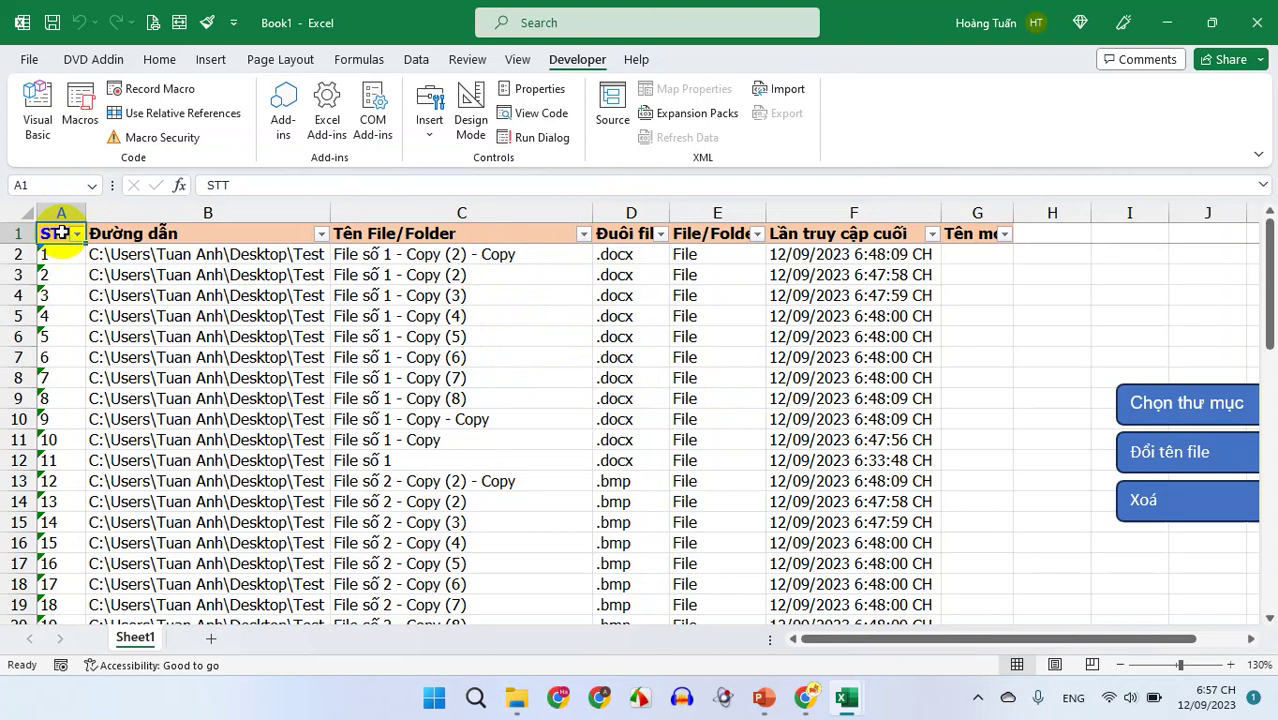
scroll(57, 303, "down", 5)
scroll(57, 303, "up", 1)
scroll(55, 307, "up", 4)
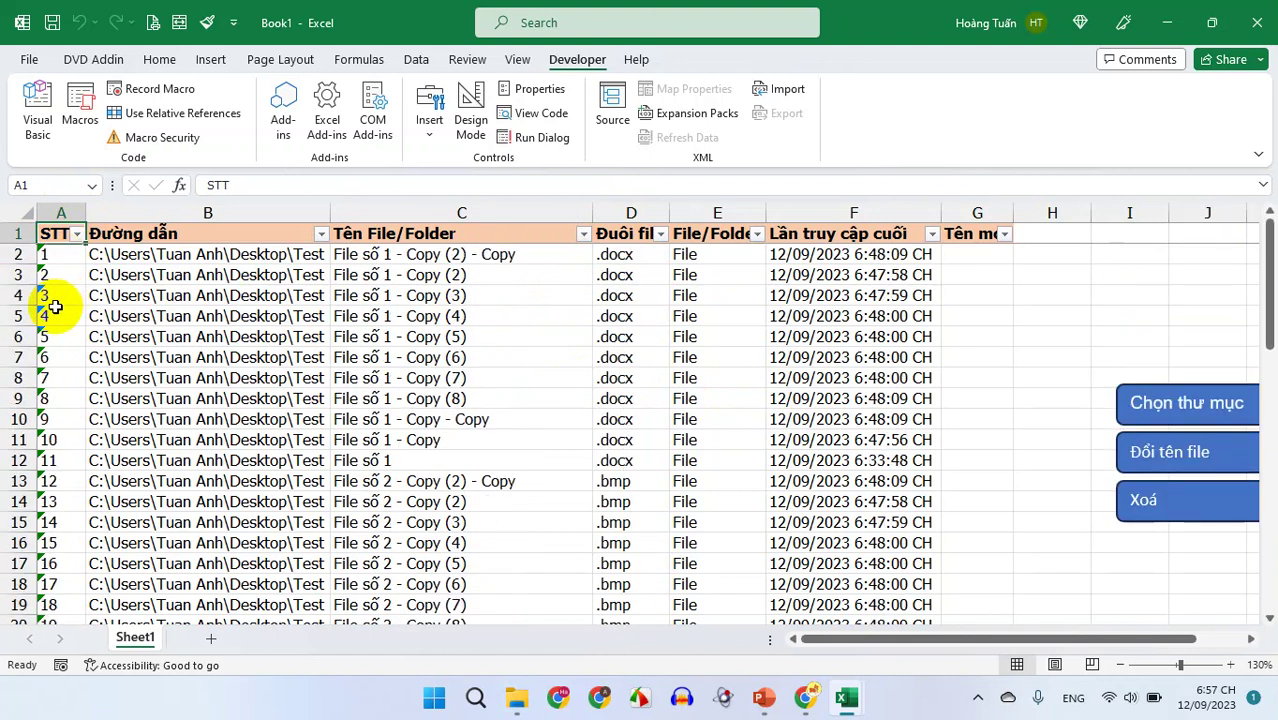
left_click(166, 236)
left_click(176, 252)
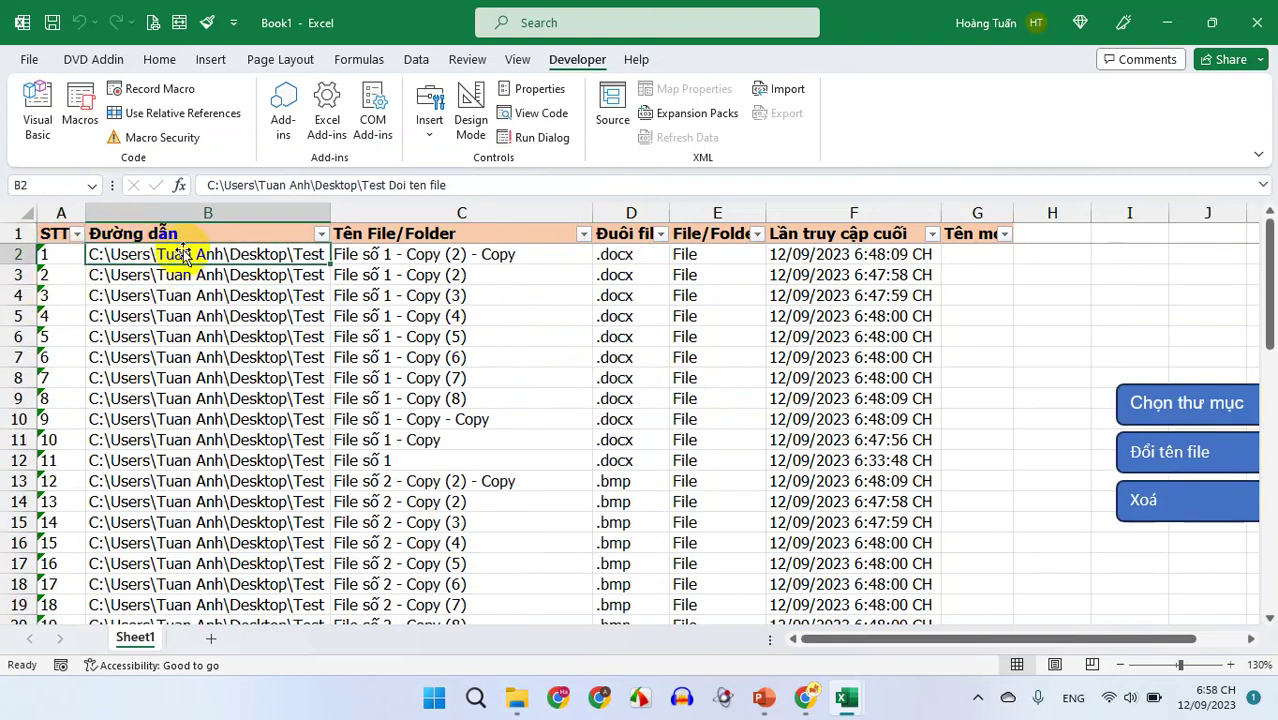
- Resize column B to check the full path, then fit column C to the file names
left_click_drag(331, 210, 539, 205)
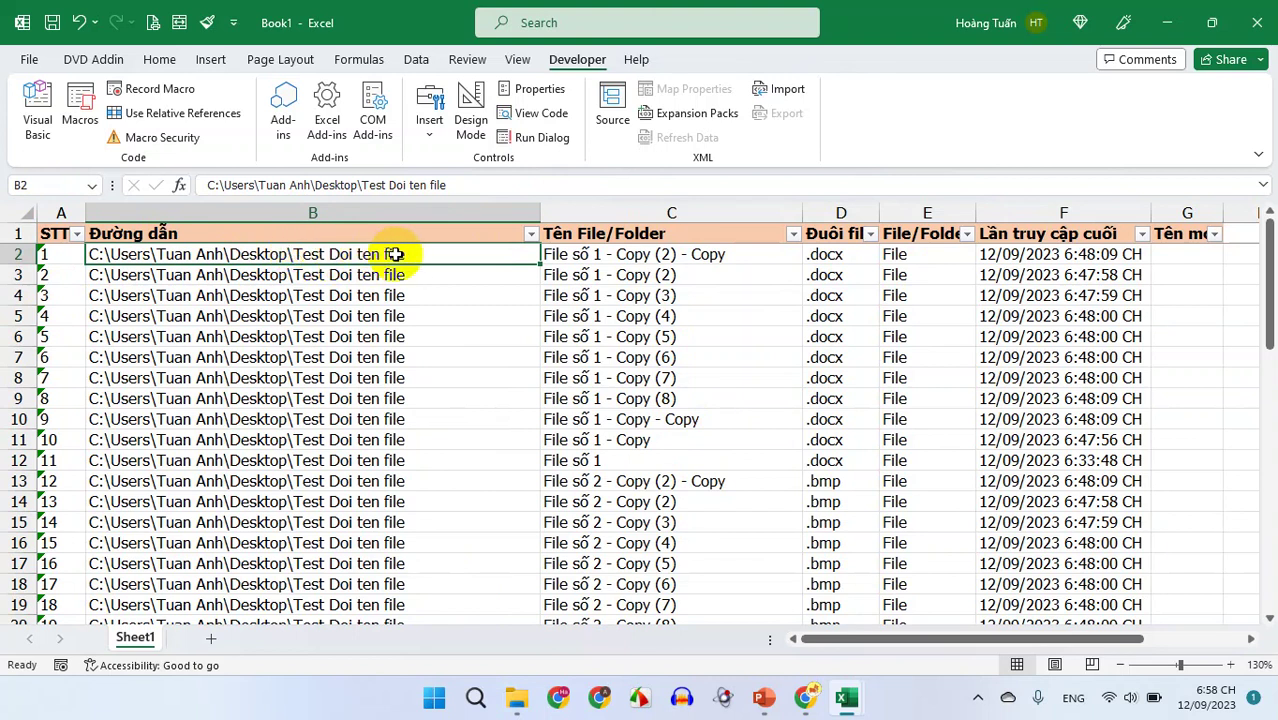
left_click_drag(540, 213, 257, 215)
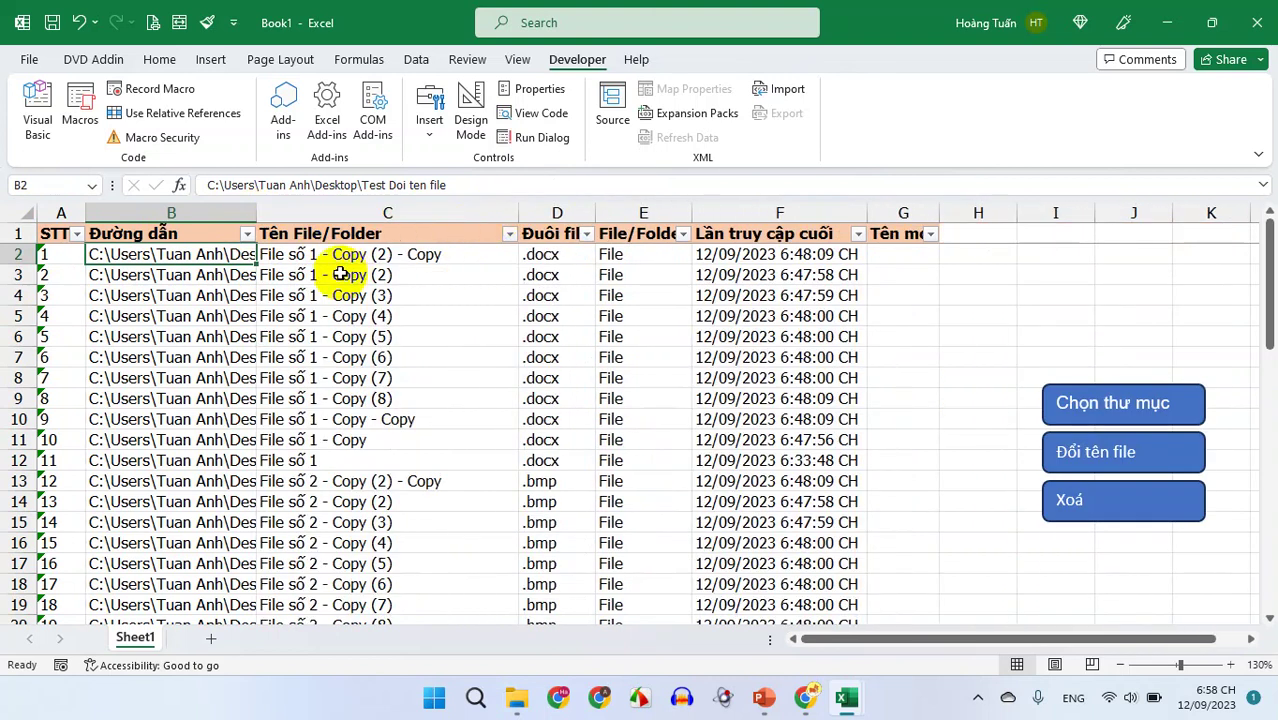
left_click(328, 259)
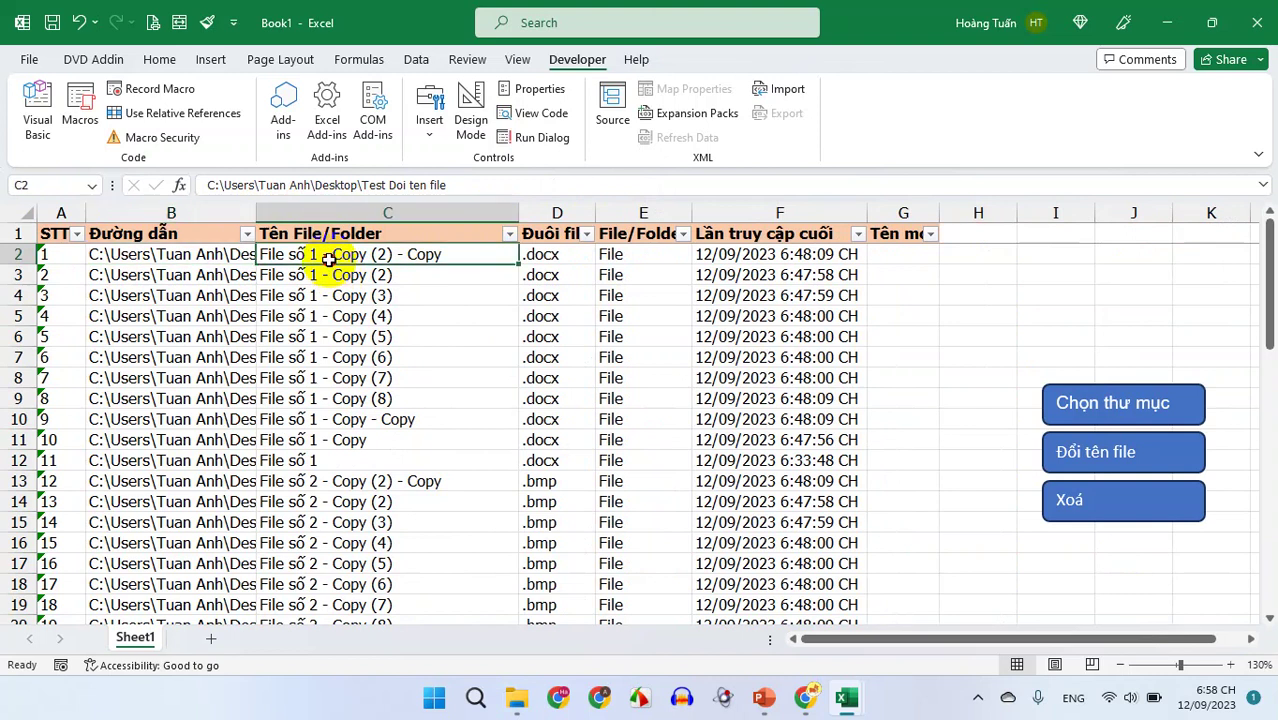
left_click(328, 311)
left_click(328, 257)
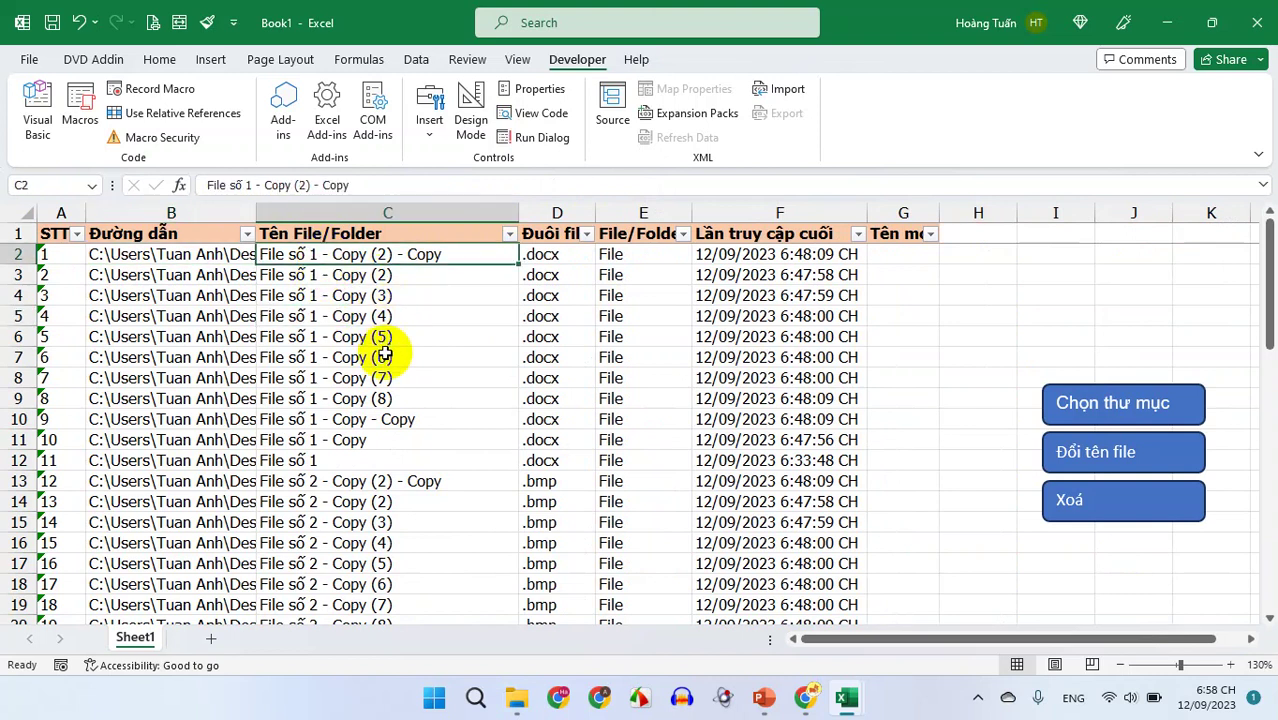
scroll(381, 357, "down", 3)
scroll(380, 357, "down", 4)
scroll(375, 357, "up", 6)
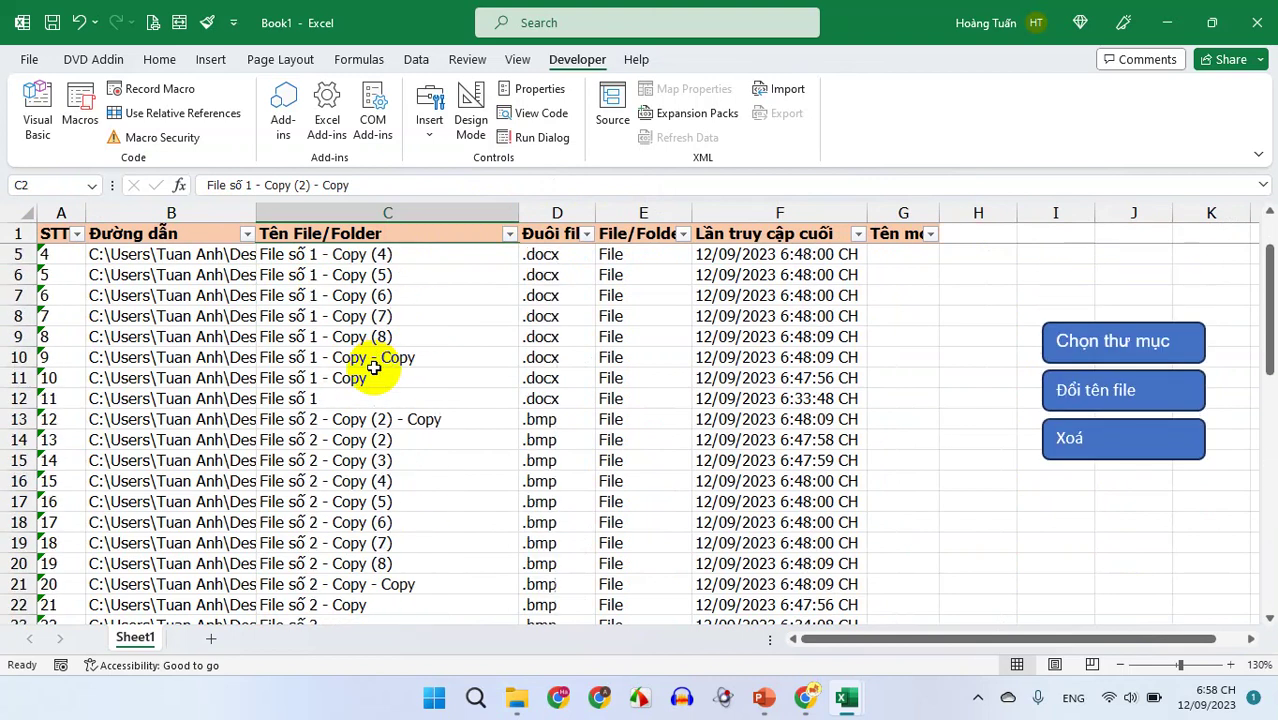
scroll(403, 308, "up", 1)
mouse_move(517, 212)
left_mouse_down()
mouse_move(472, 212)
mouse_move(583, 213)
left_mouse_up()
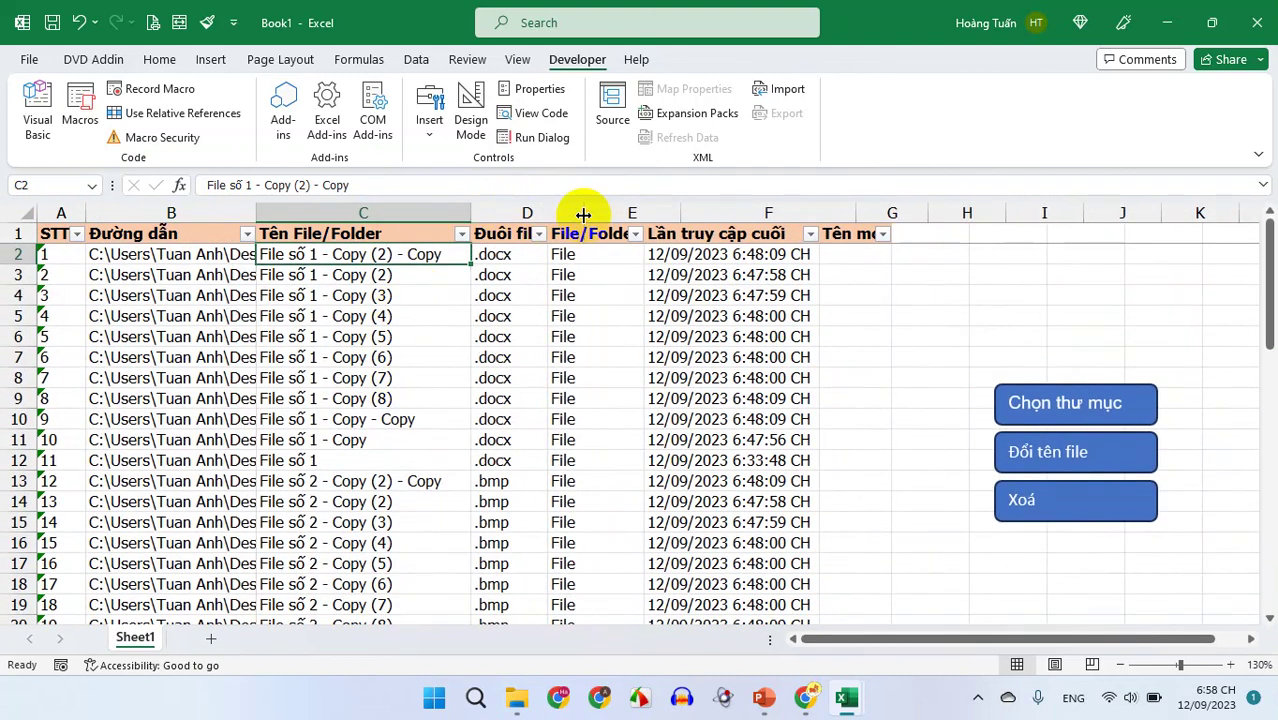
- Check the extension values in column D while scrolling through the file list
left_click(518, 261)
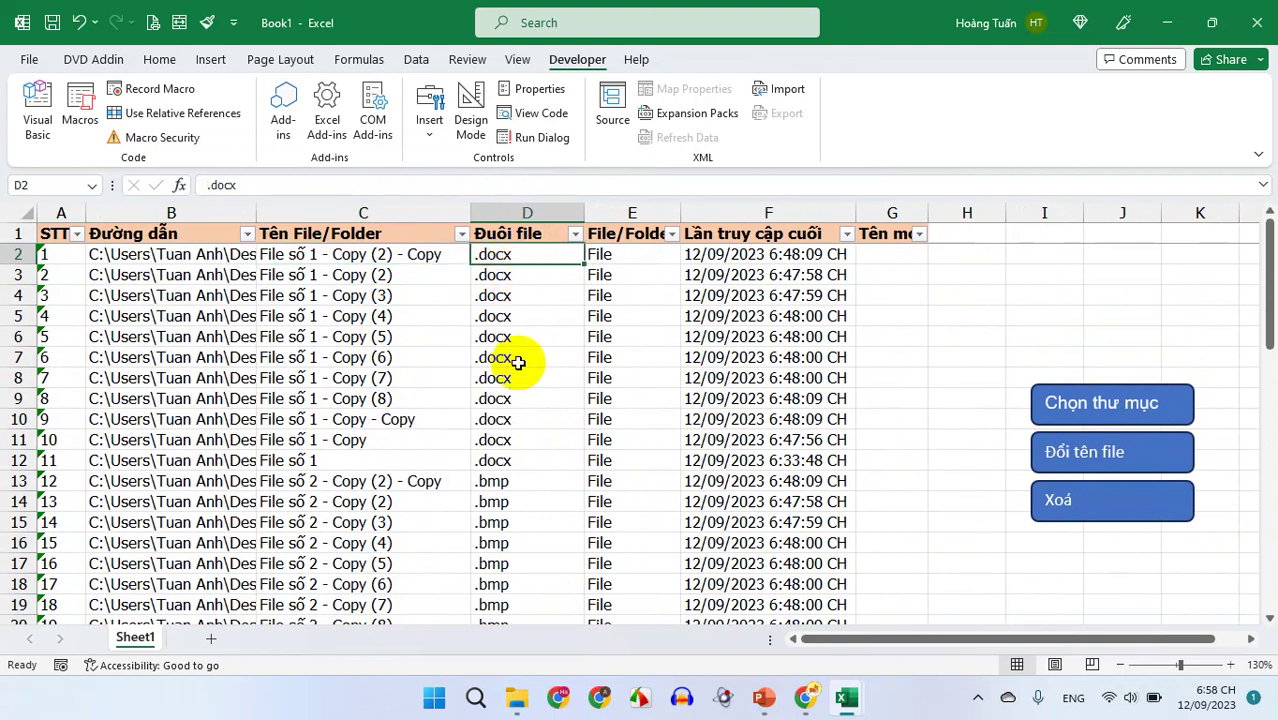
left_click(372, 254)
left_click(524, 258)
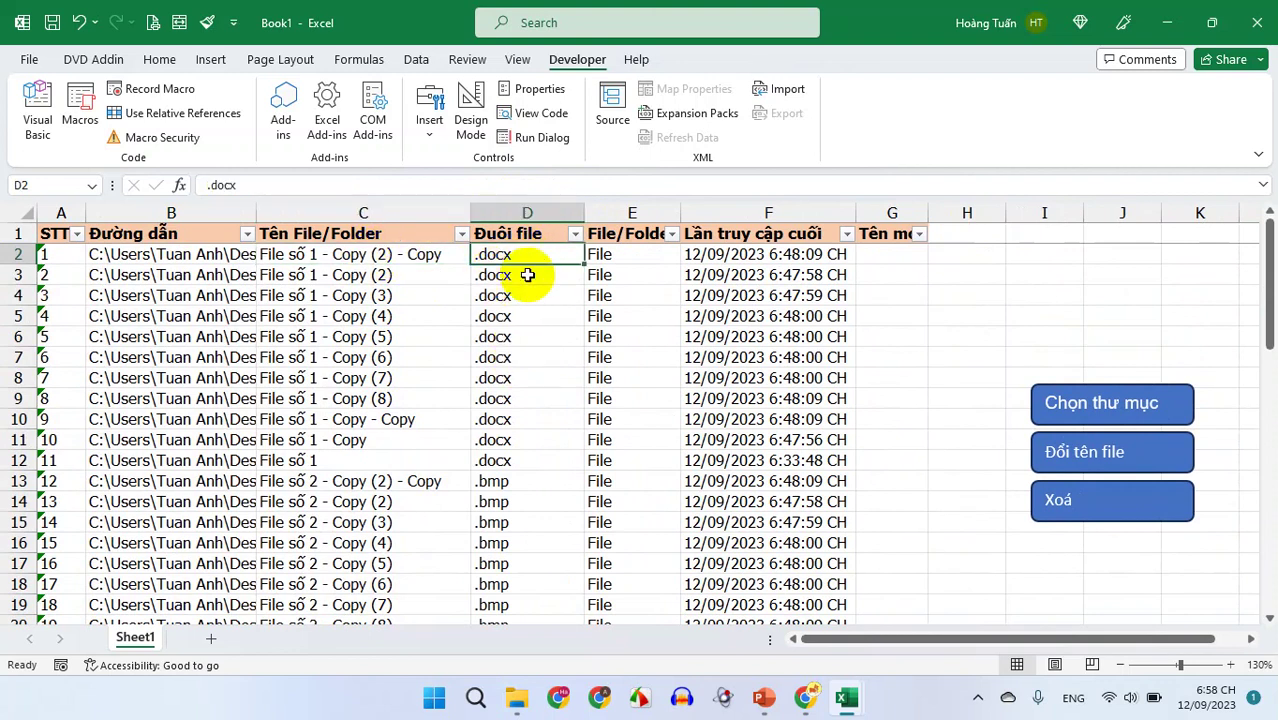
scroll(549, 394, "down", 1)
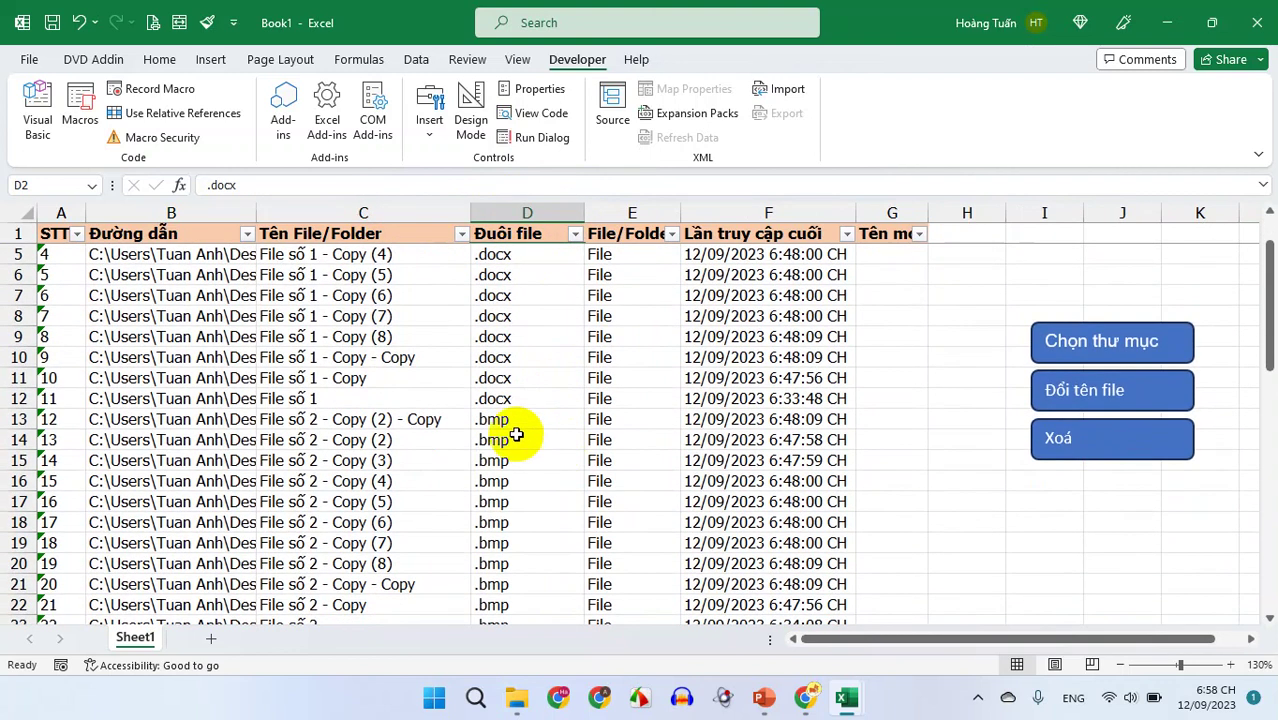
scroll(537, 428, "down", 2)
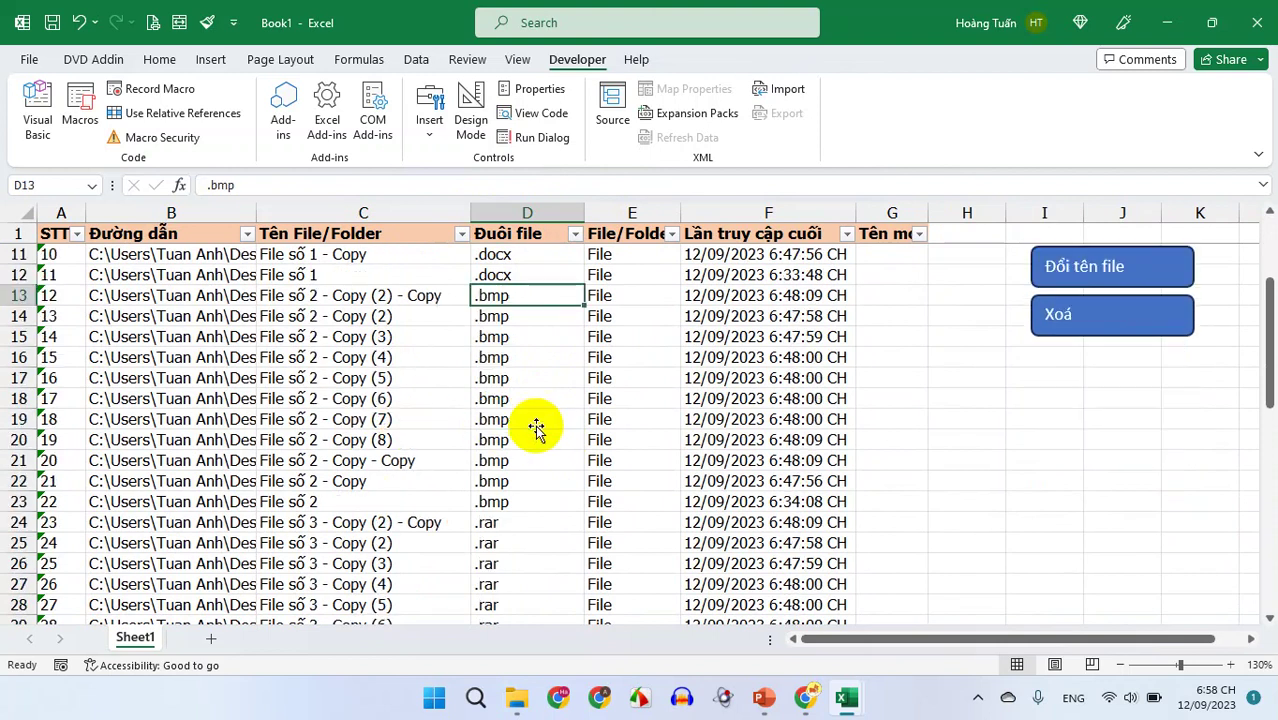
scroll(485, 528, "down", 3)
scroll(525, 511, "down", 1)
scroll(533, 502, "down", 2)
left_click_drag(510, 394, 382, 399)
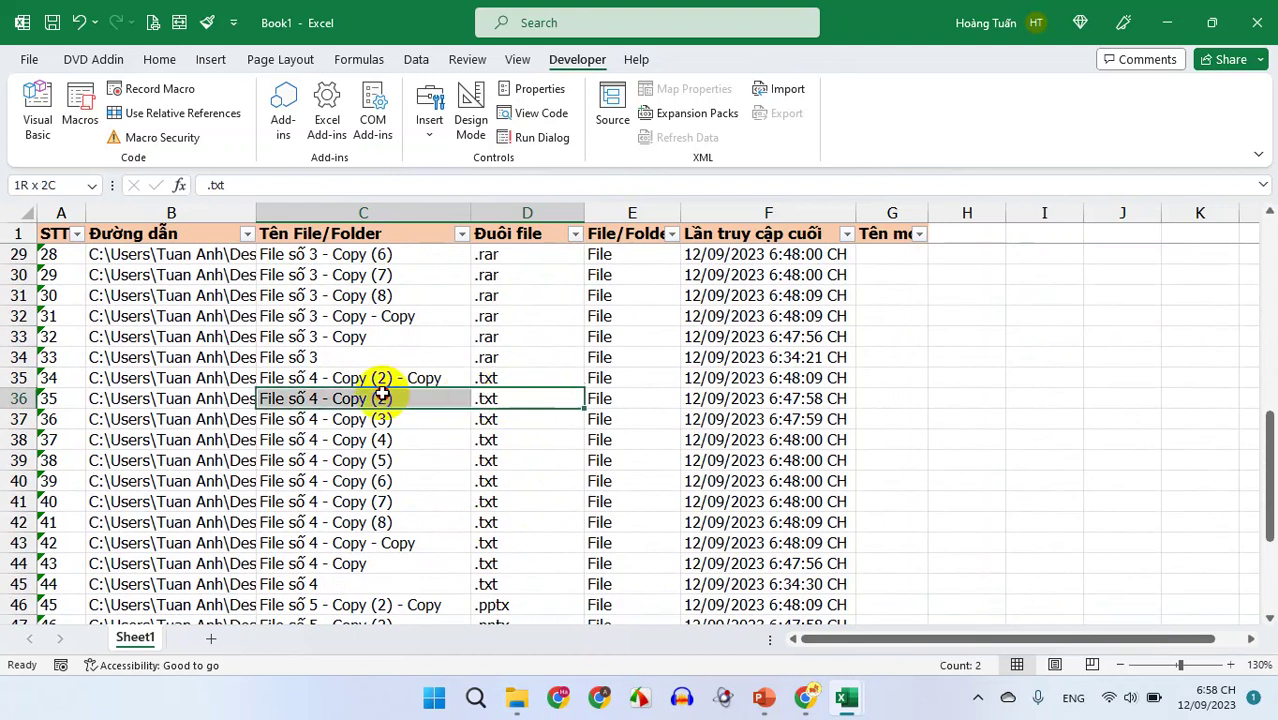
scroll(476, 408, "down", 3)
left_click_drag(518, 442, 399, 442)
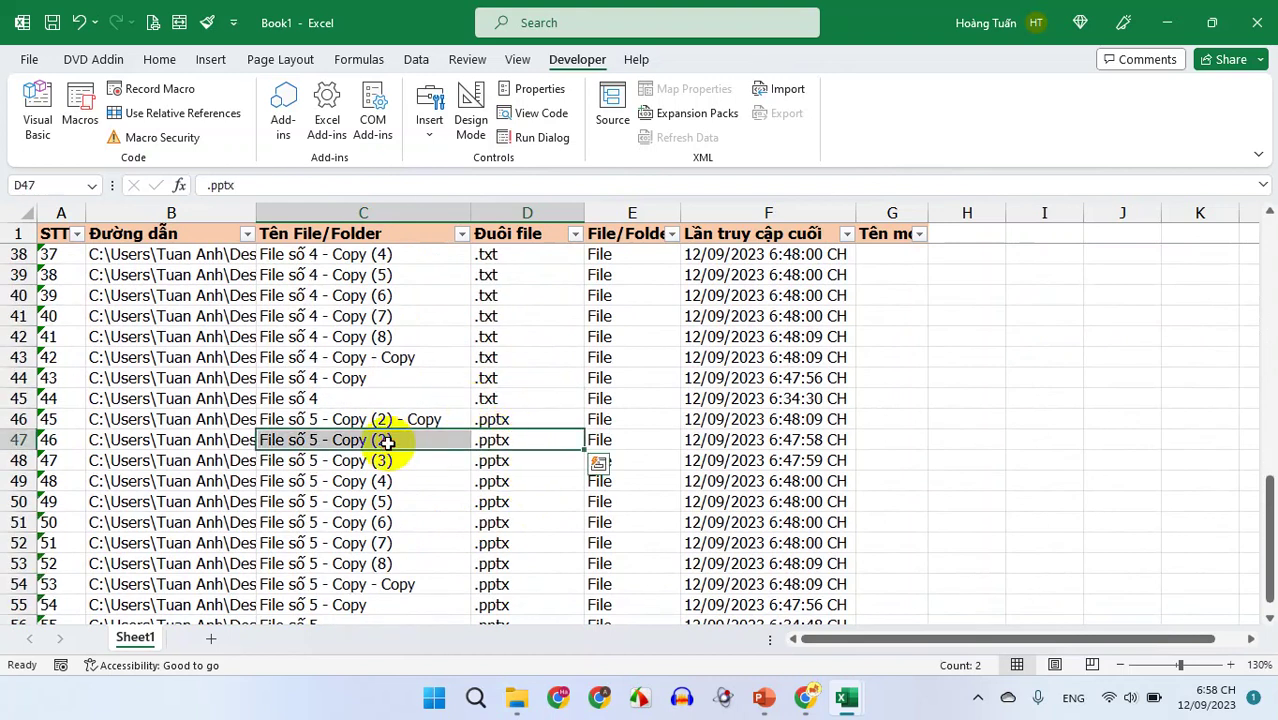
scroll(491, 443, "up", 6)
scroll(500, 443, "up", 6)
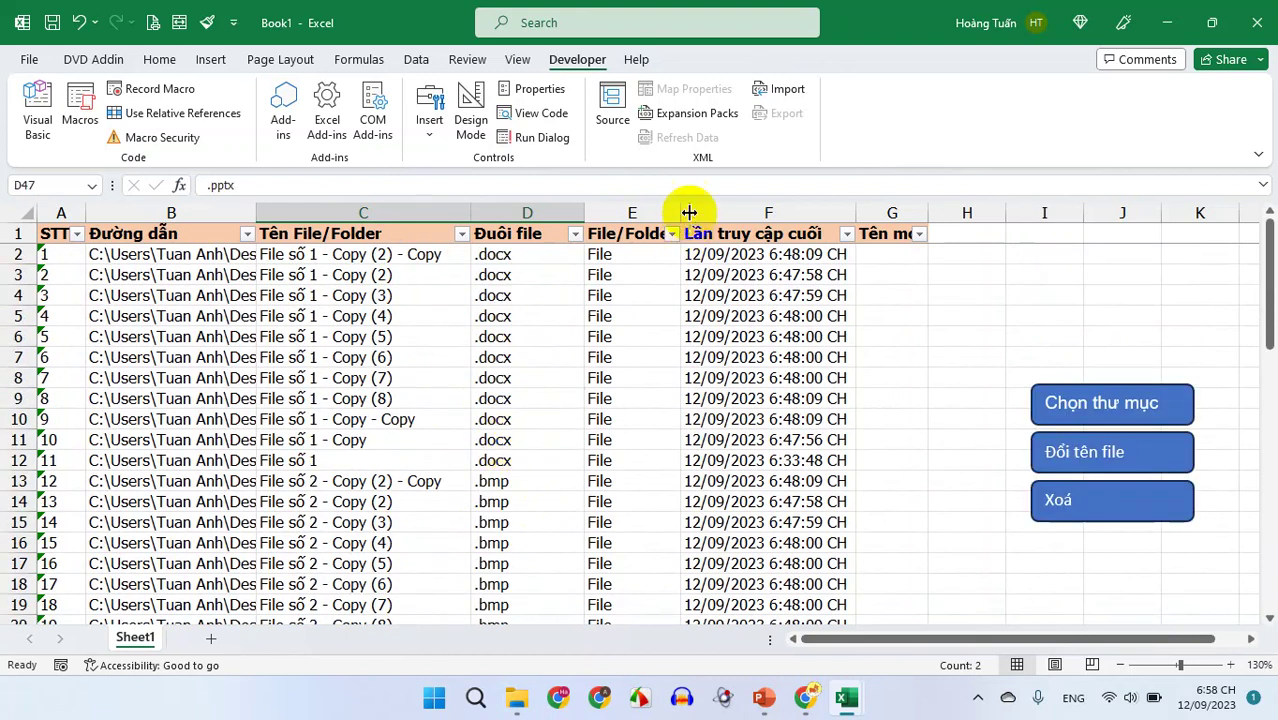
- Check the type and last-access dates, then widen column G for the Tên mới header
left_click(605, 256)
scroll(622, 315, "down", 6)
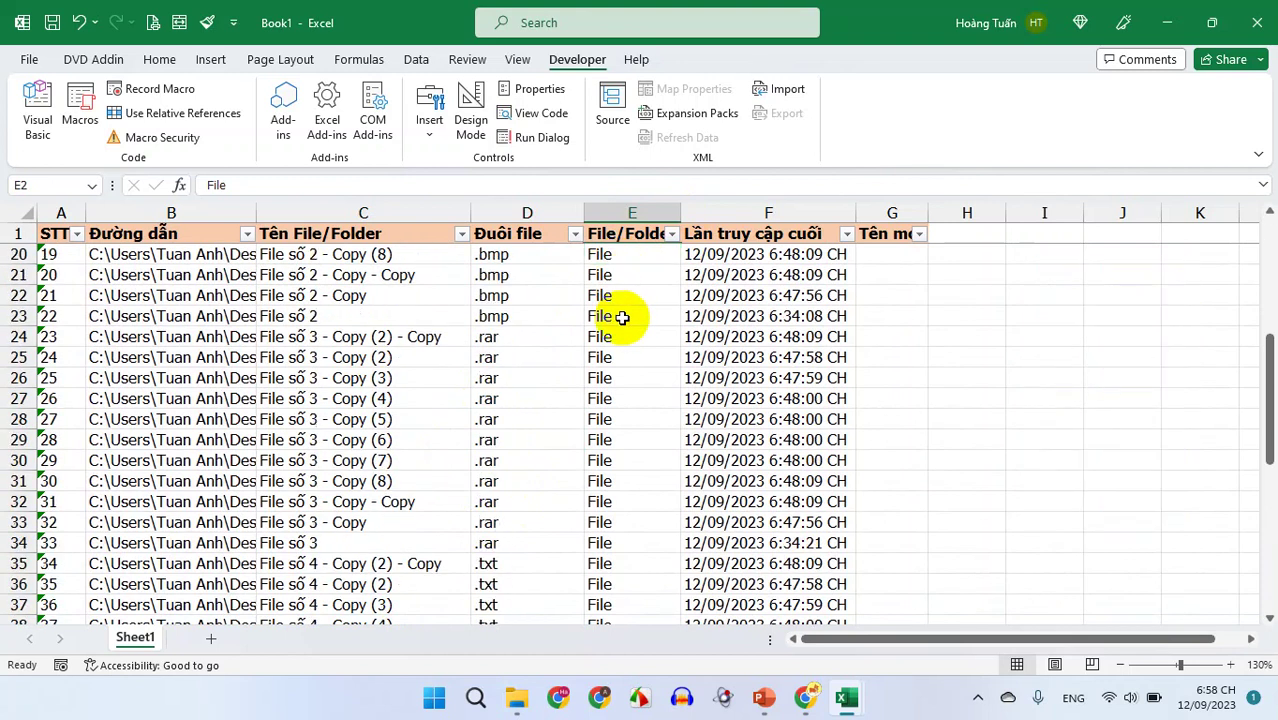
scroll(605, 390, "down", 1)
scroll(605, 392, "up", 7)
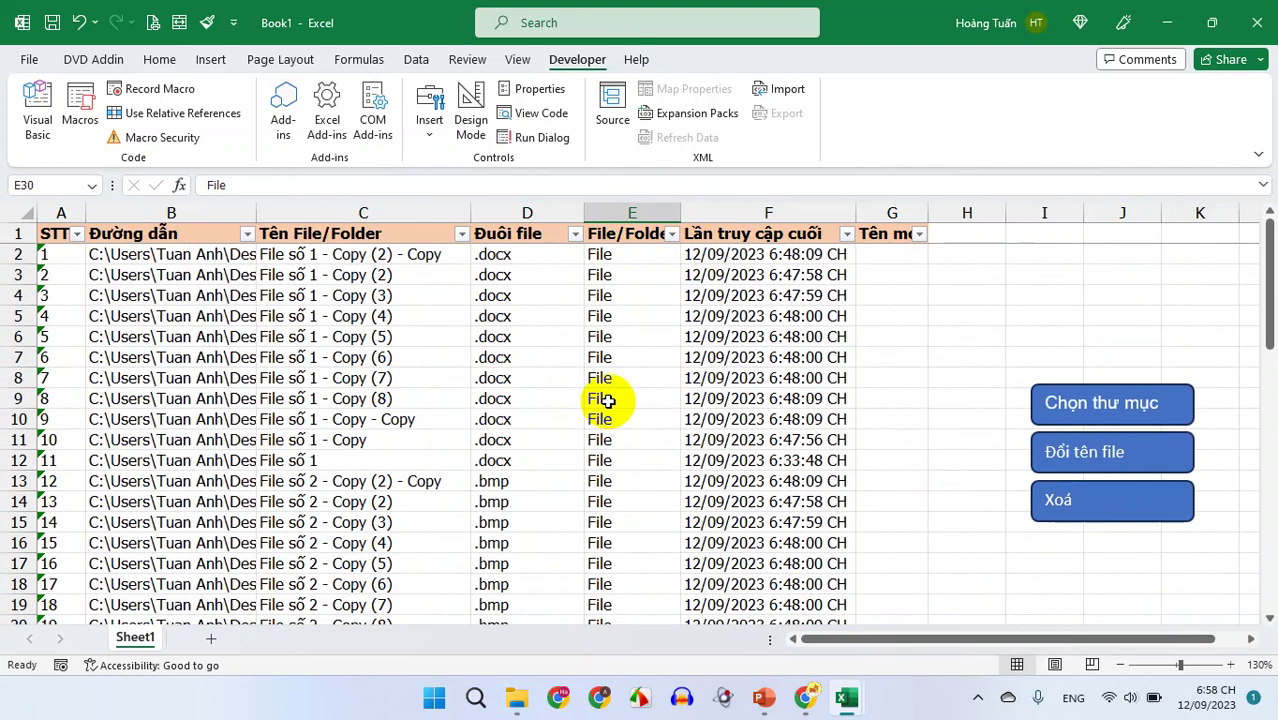
left_click(745, 258)
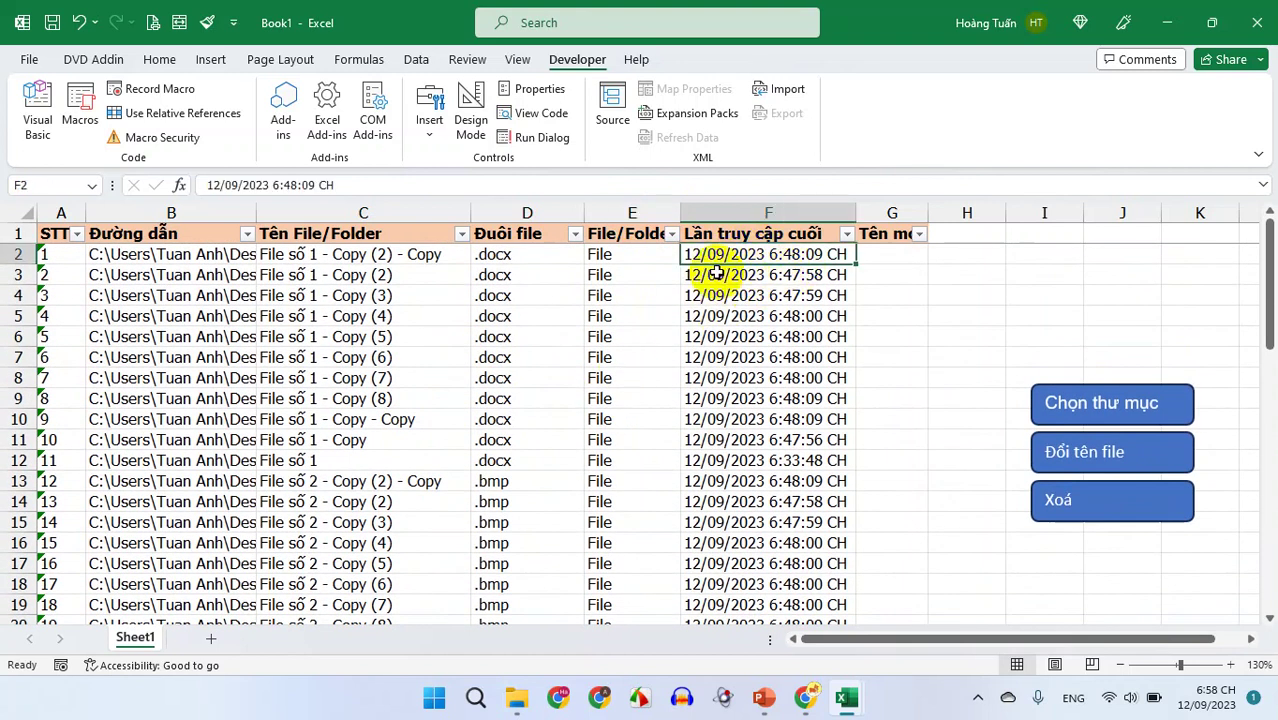
left_click(723, 291)
left_click(735, 334)
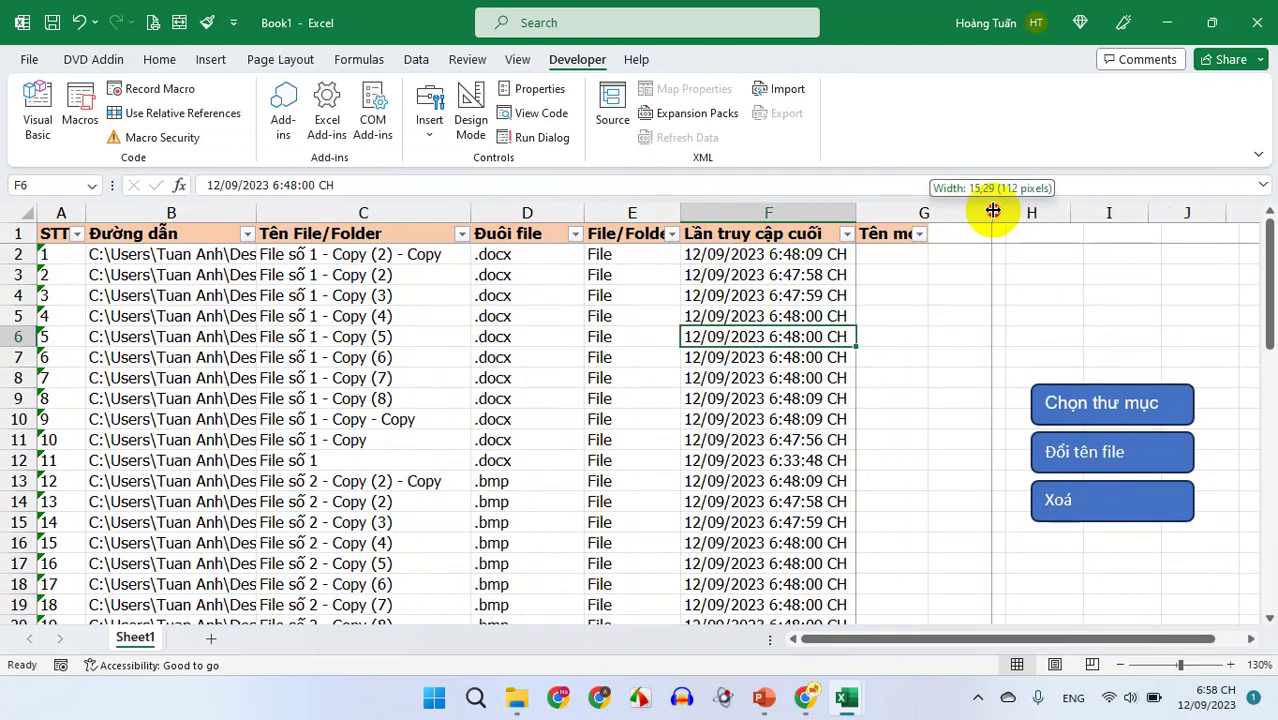
left_click_drag(929, 211, 991, 211)
- Enter 'File word số 1' as the new name in G2 and run the rename macro
left_click(897, 270)
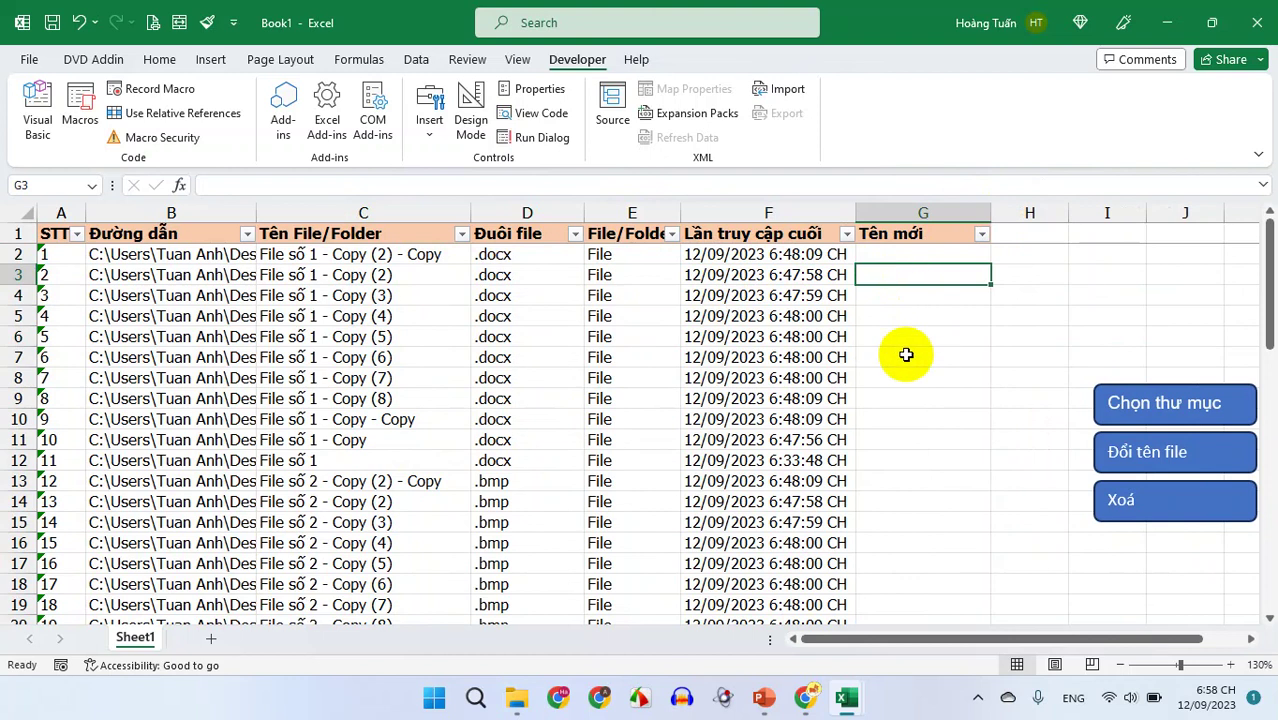
left_click(904, 253)
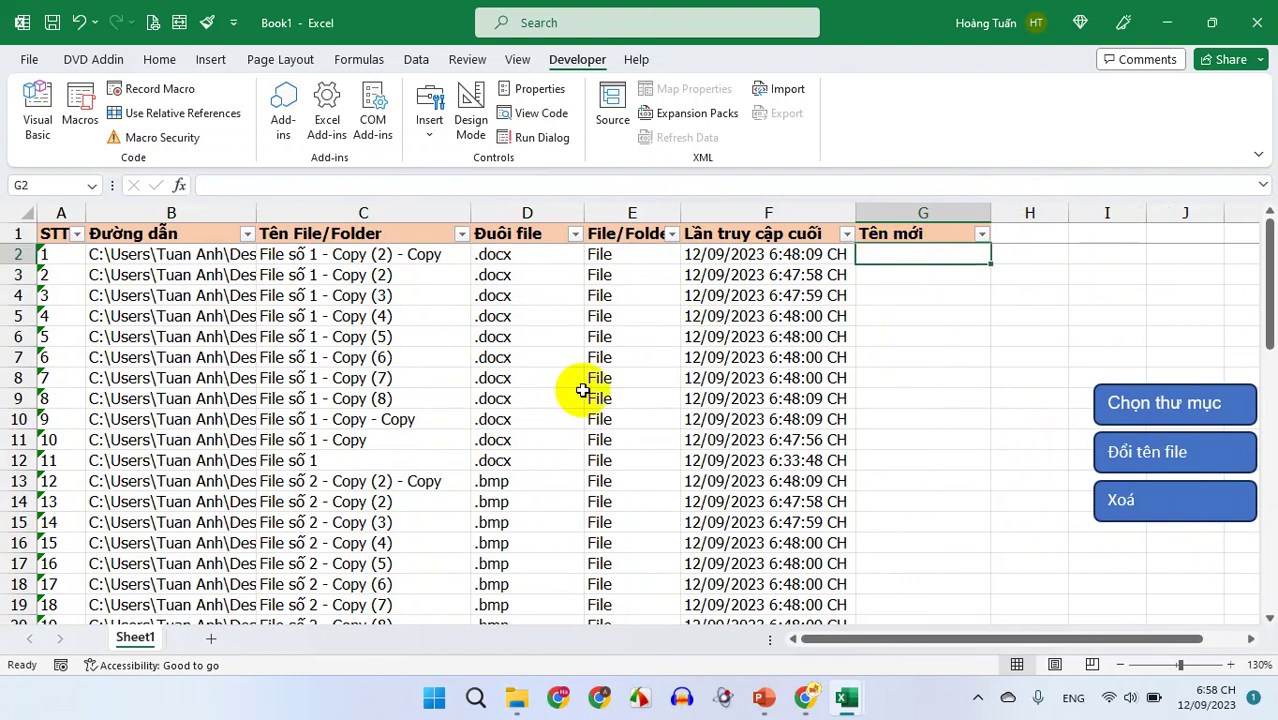
left_click(322, 256)
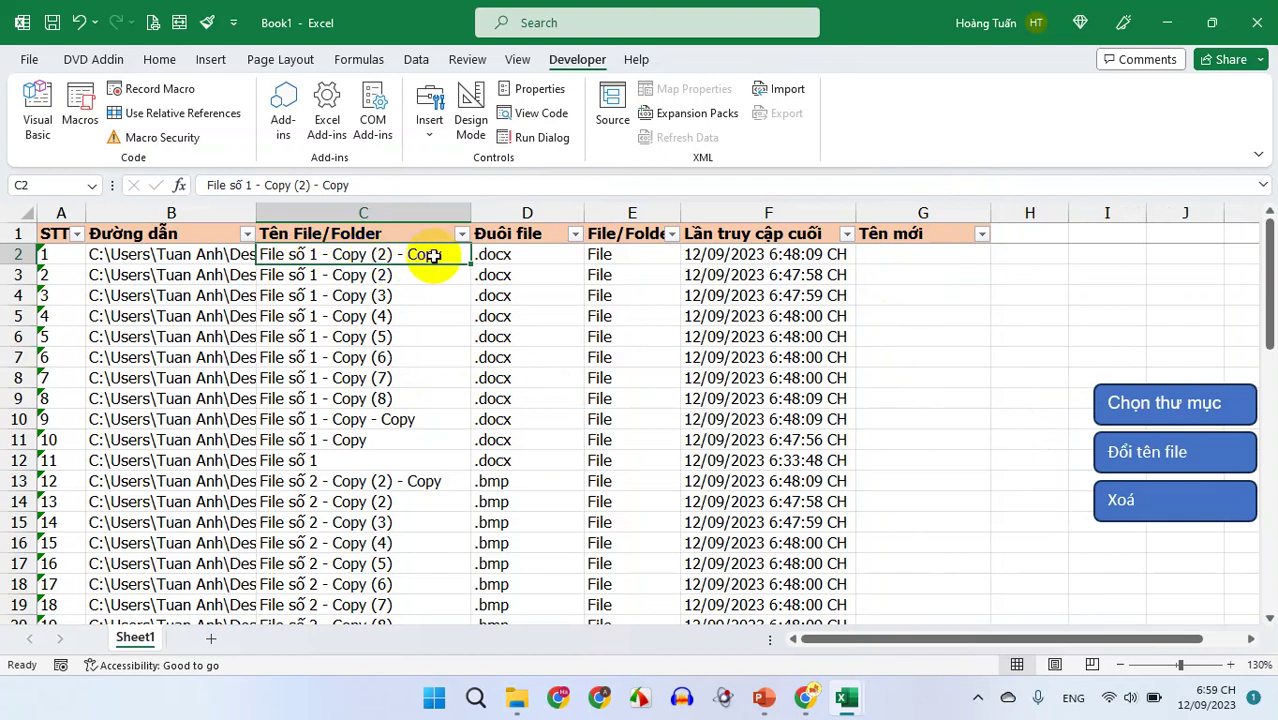
left_click(972, 256)
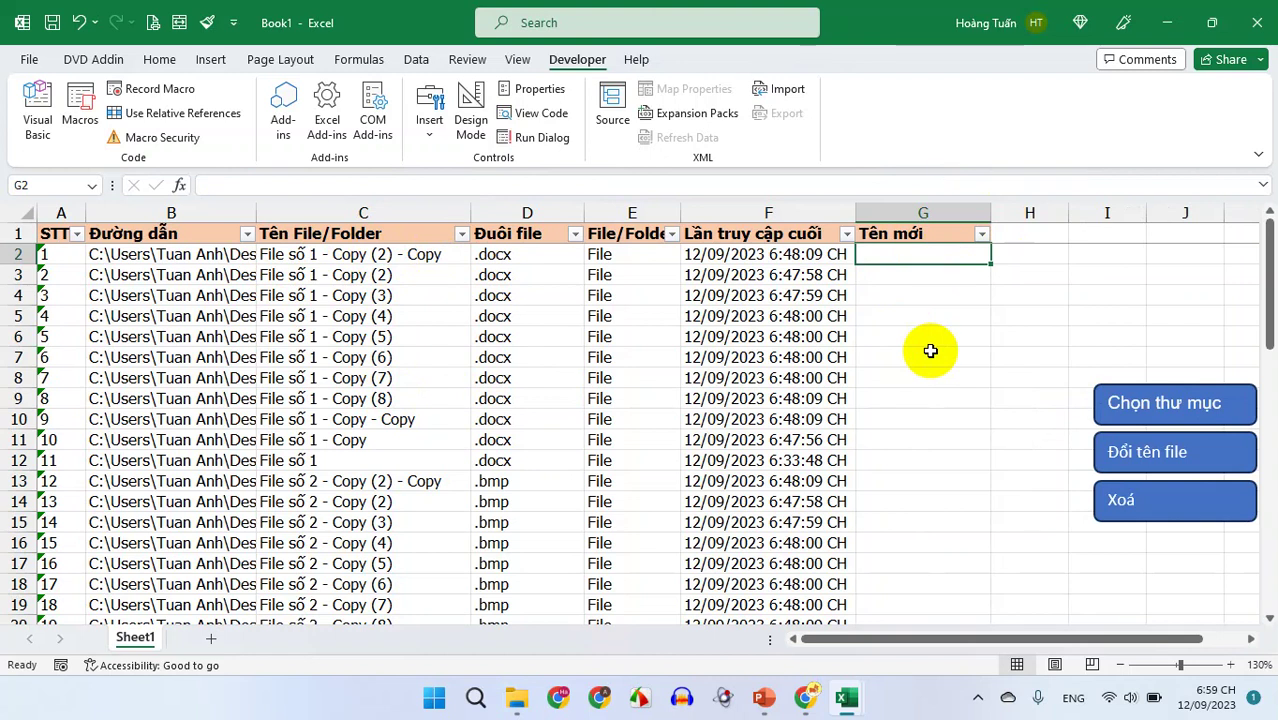
type("File word số 1")
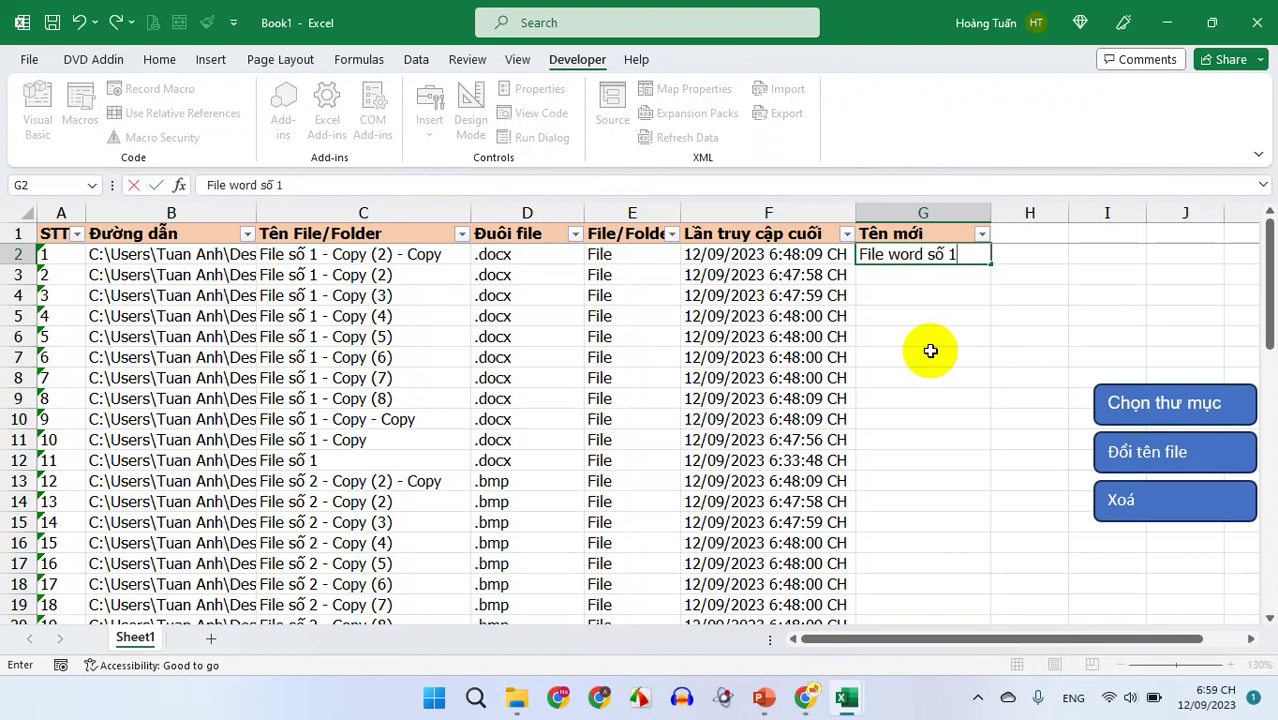
key("Return")
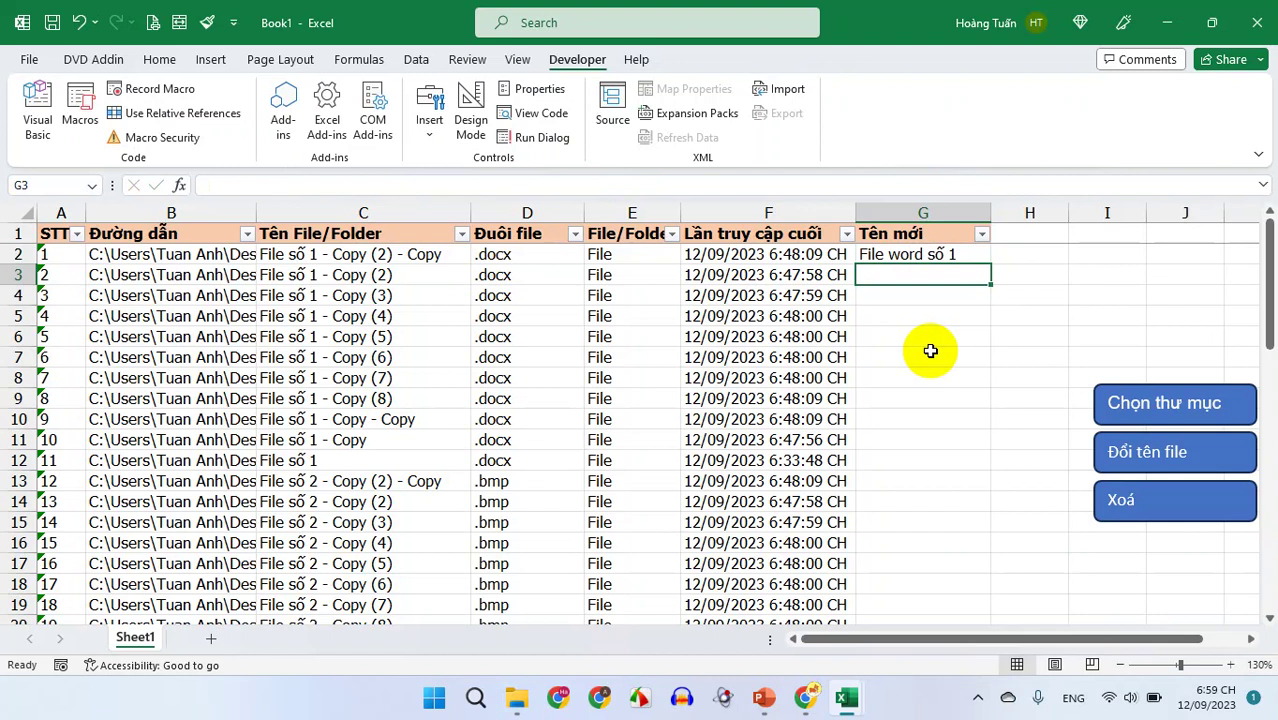
left_click(913, 258)
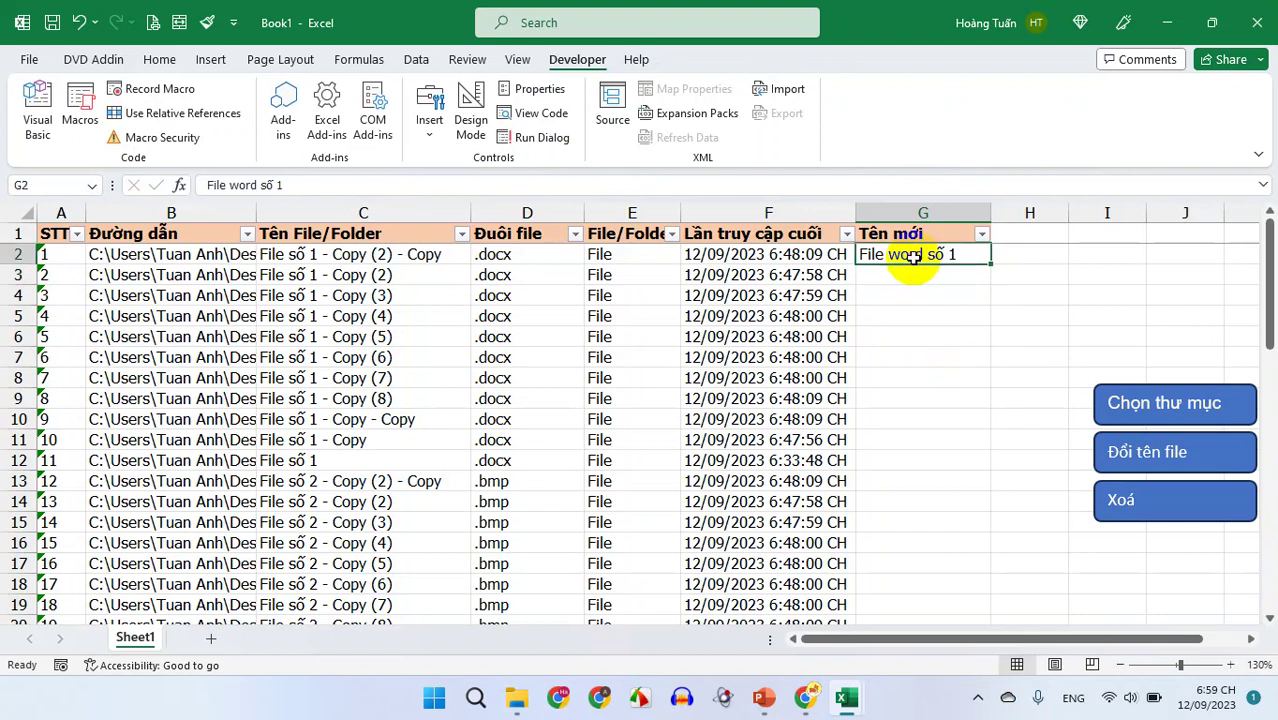
left_click(1187, 456)
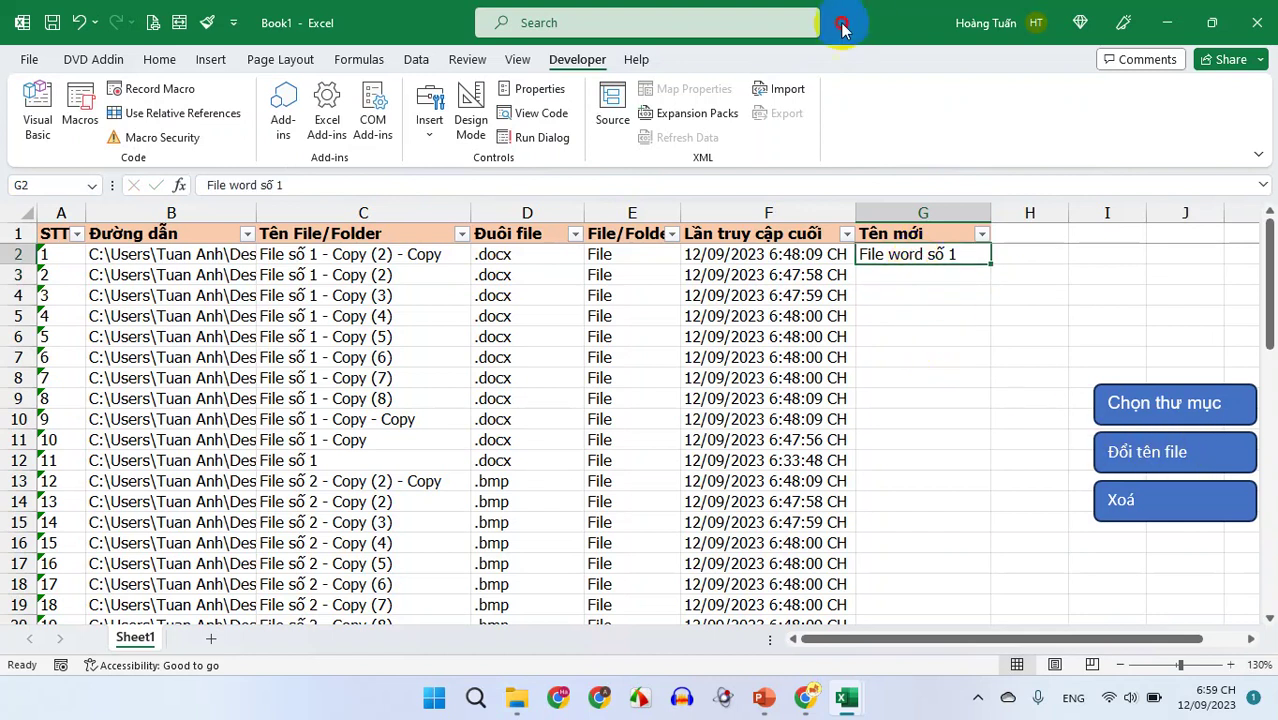
- Place Excel beside the folder window and hide the folder's navigation pane
left_click_drag(842, 22, 10, 160)
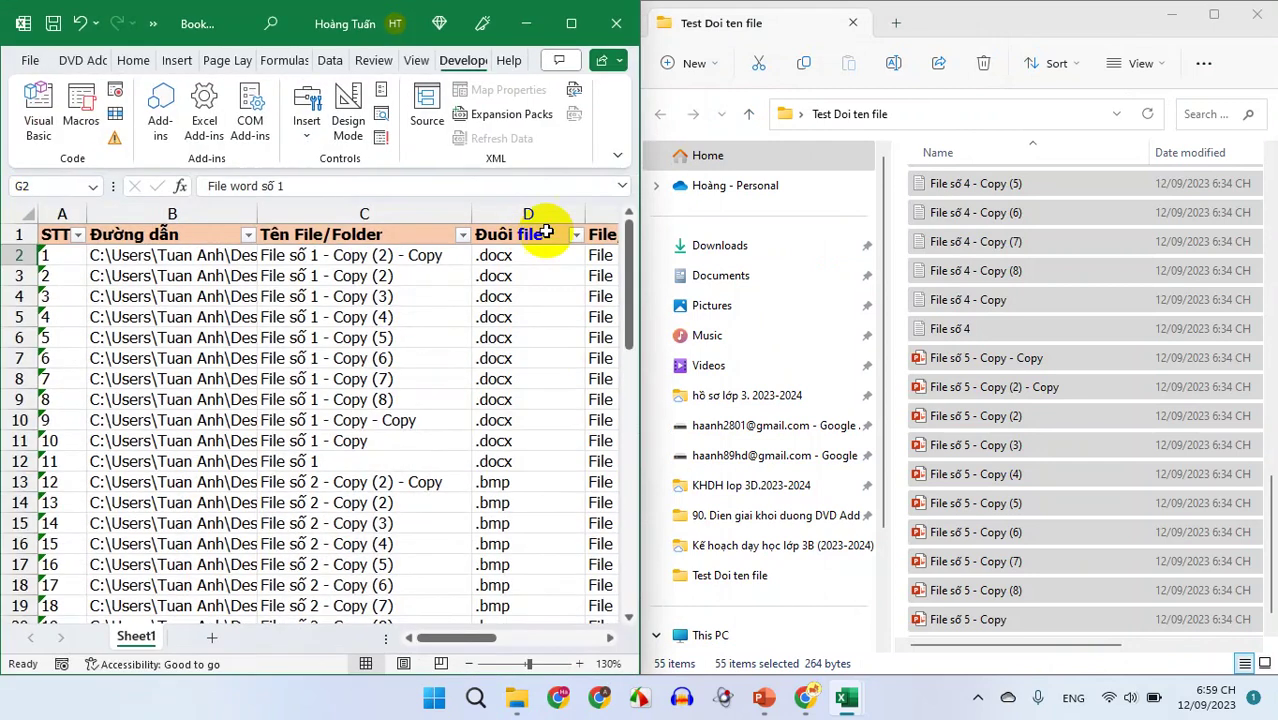
left_click_drag(641, 240, 793, 240)
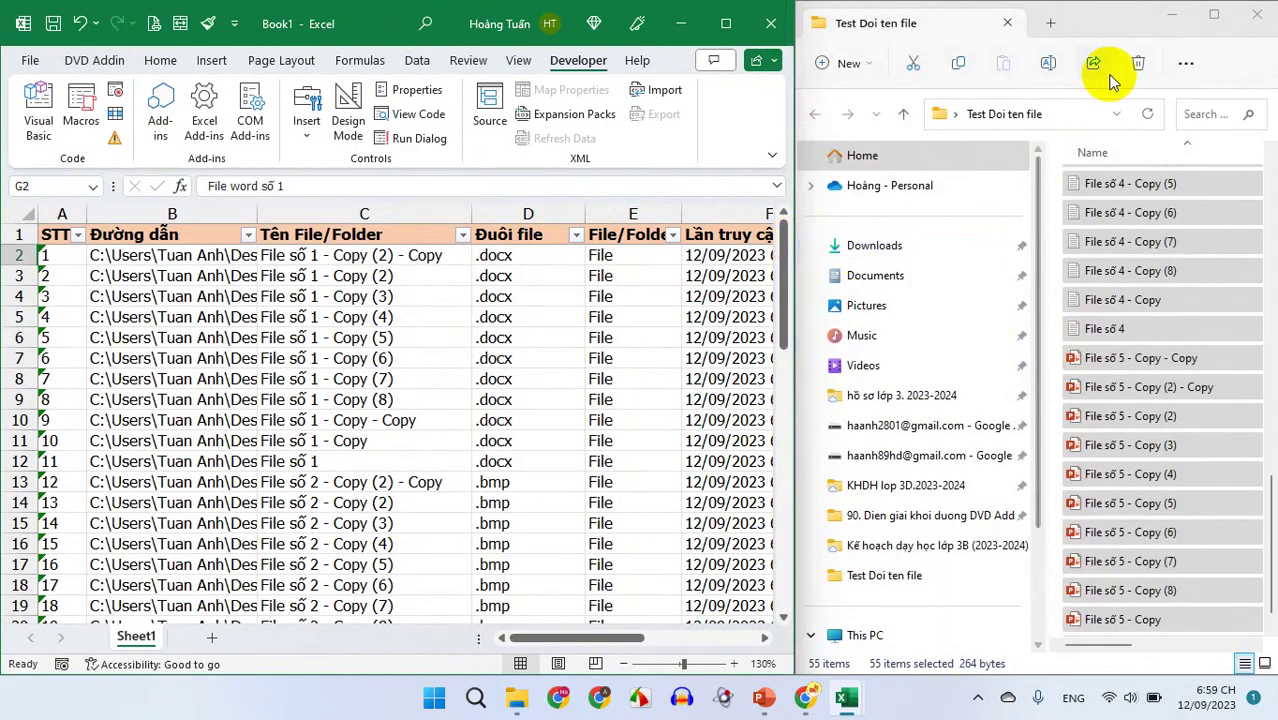
left_click(1186, 63)
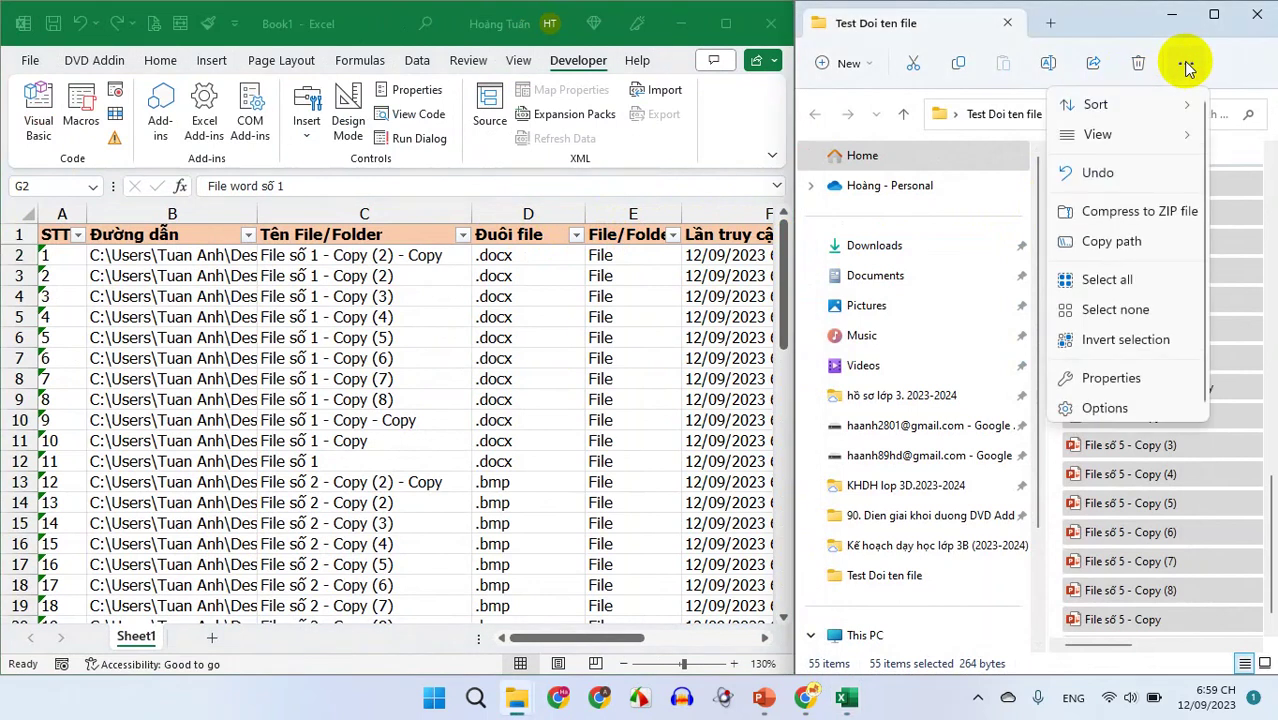
mouse_move(1150, 138)
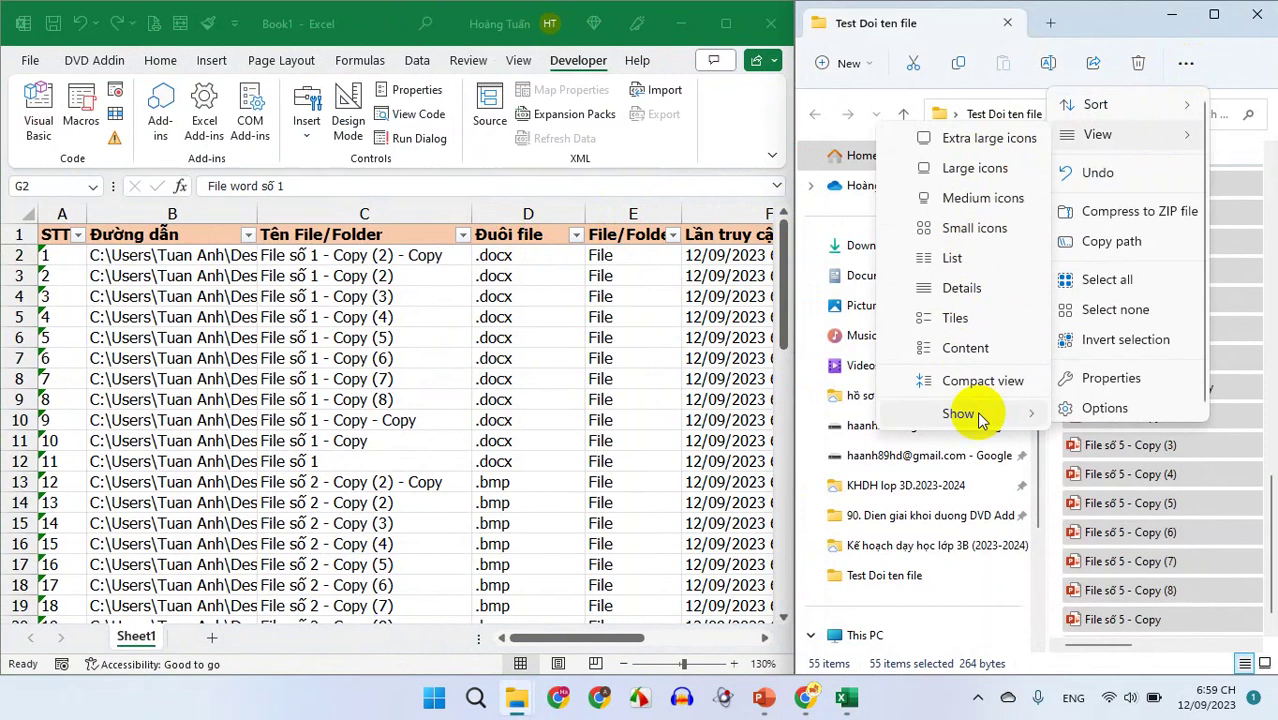
mouse_move(976, 416)
left_click(1072, 425)
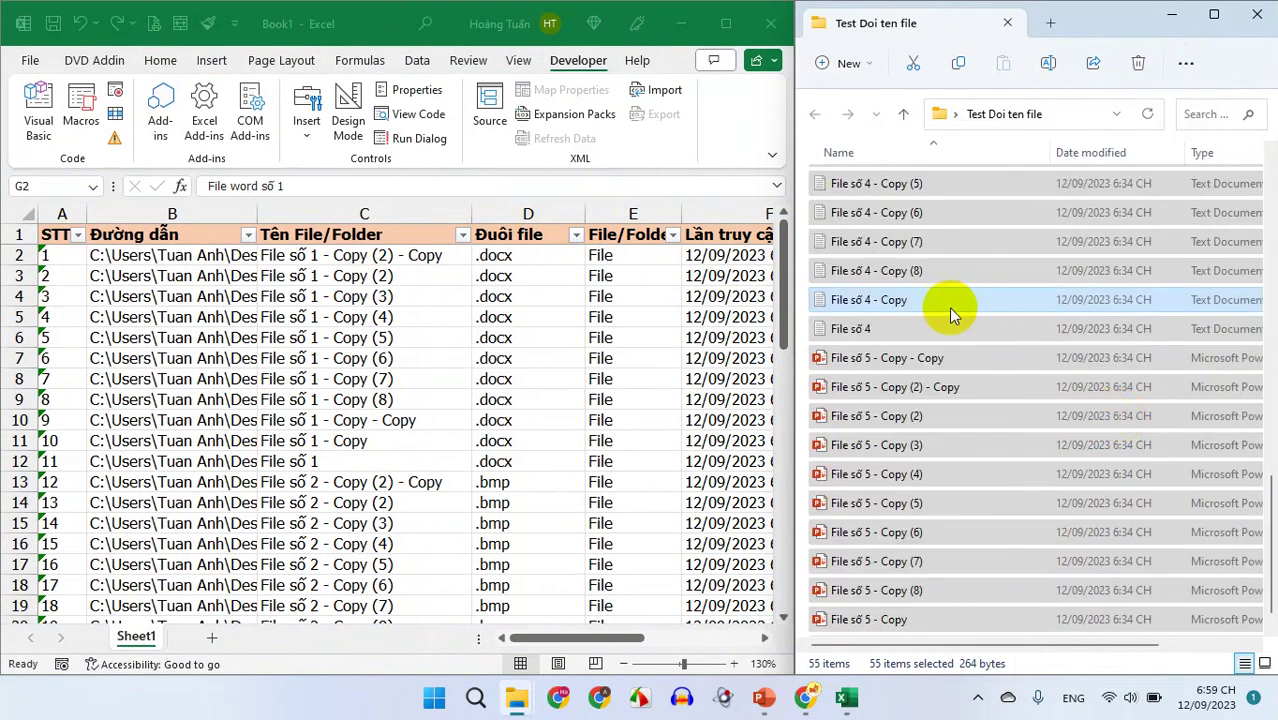
- Scroll to the top of the folder and select 'File số 1 - Copy (2) - Copy'
scroll(958, 320, "up", 1)
scroll(1100, 280, "up", 7)
scroll(1172, 268, "up", 4)
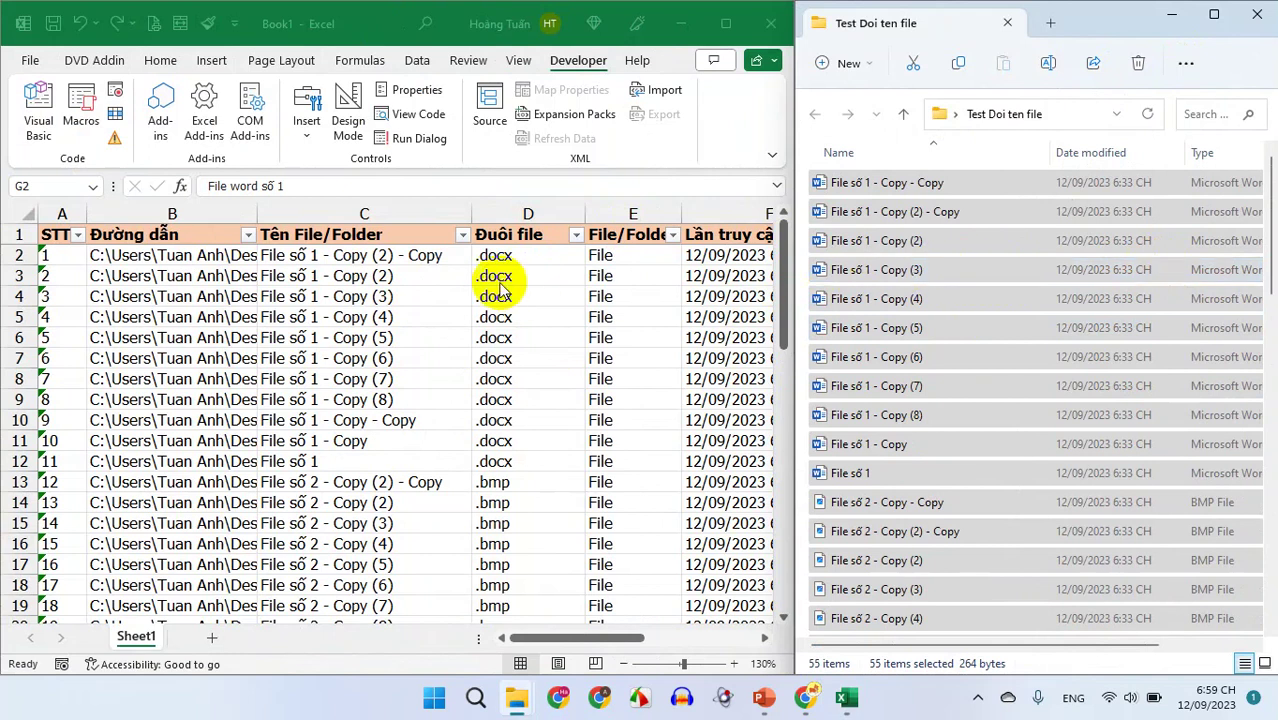
left_click(929, 220)
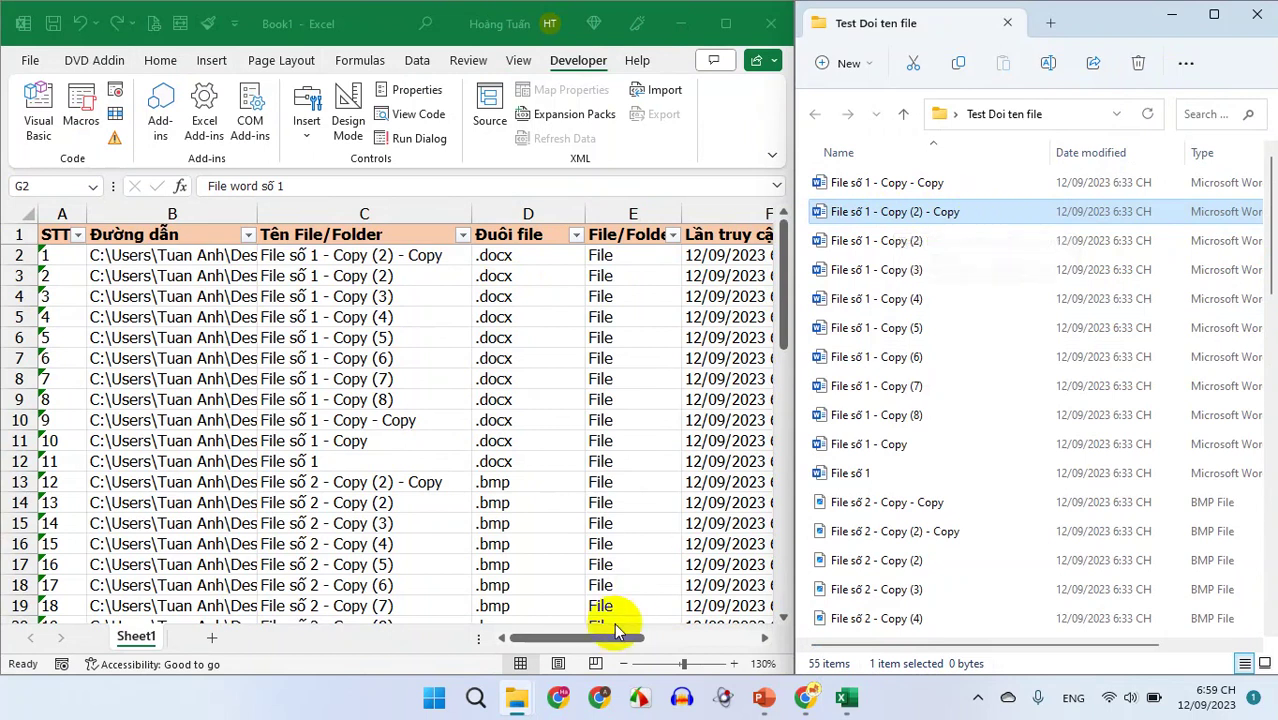
left_click(655, 638)
left_click_drag(655, 638, 702, 643)
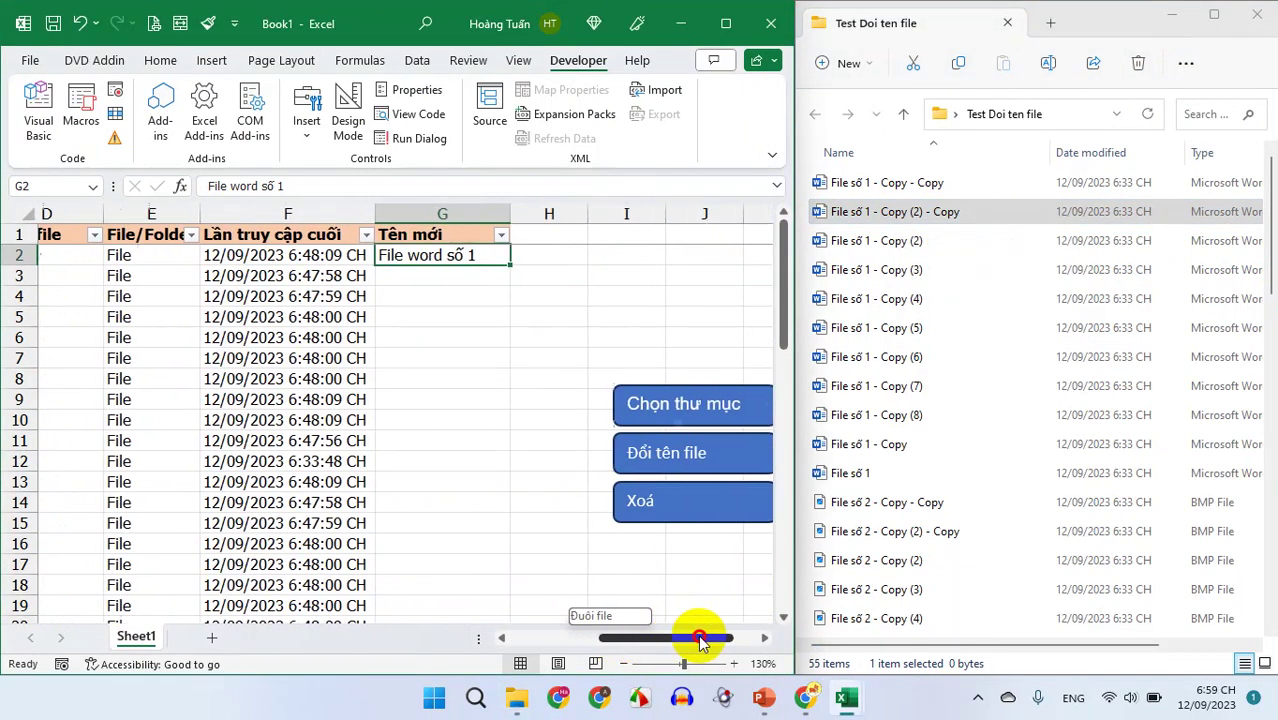
- Run the rename macro, dismiss the Xong message, and locate 'File word số 1' in the folder
left_click(668, 460)
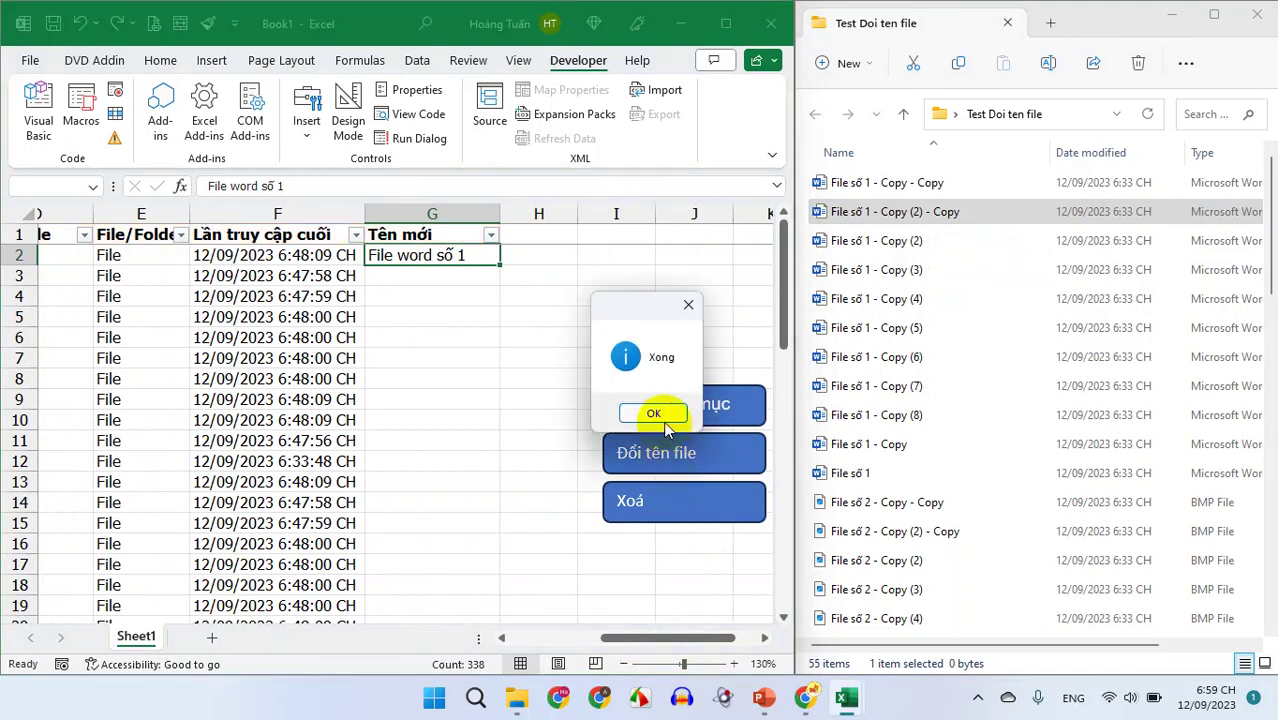
left_click(655, 415)
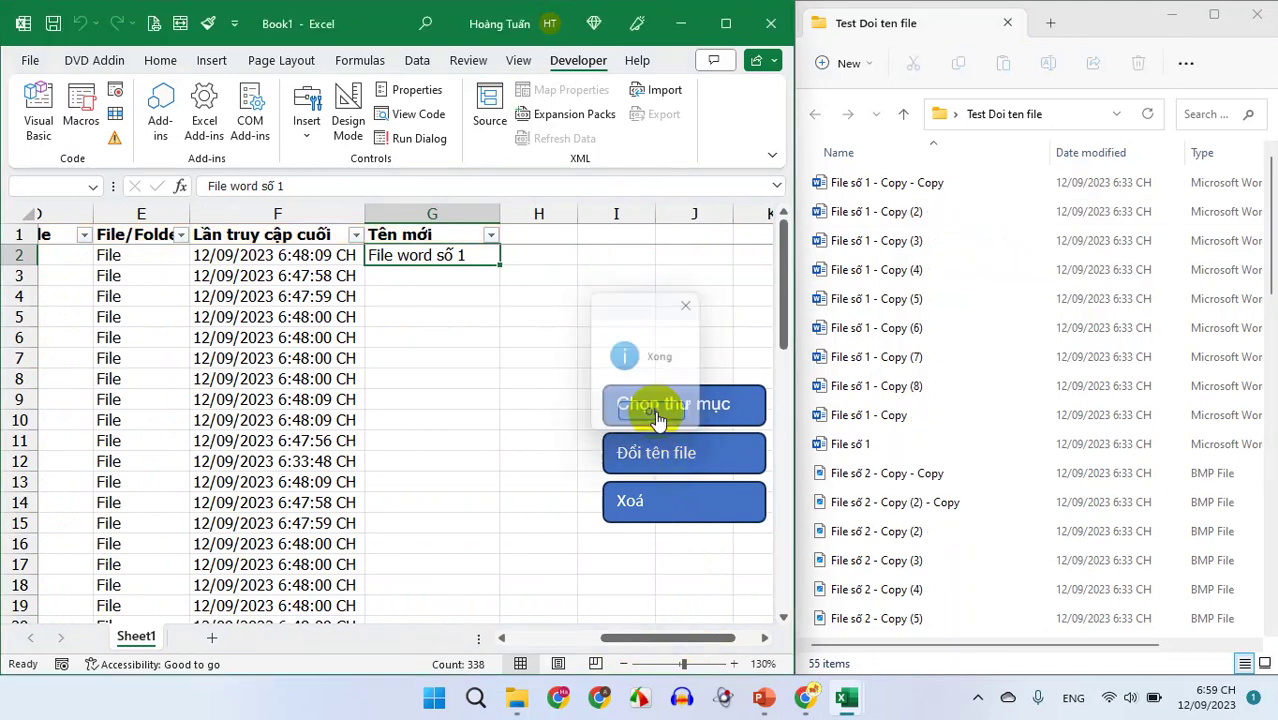
left_click_drag(646, 641, 508, 643)
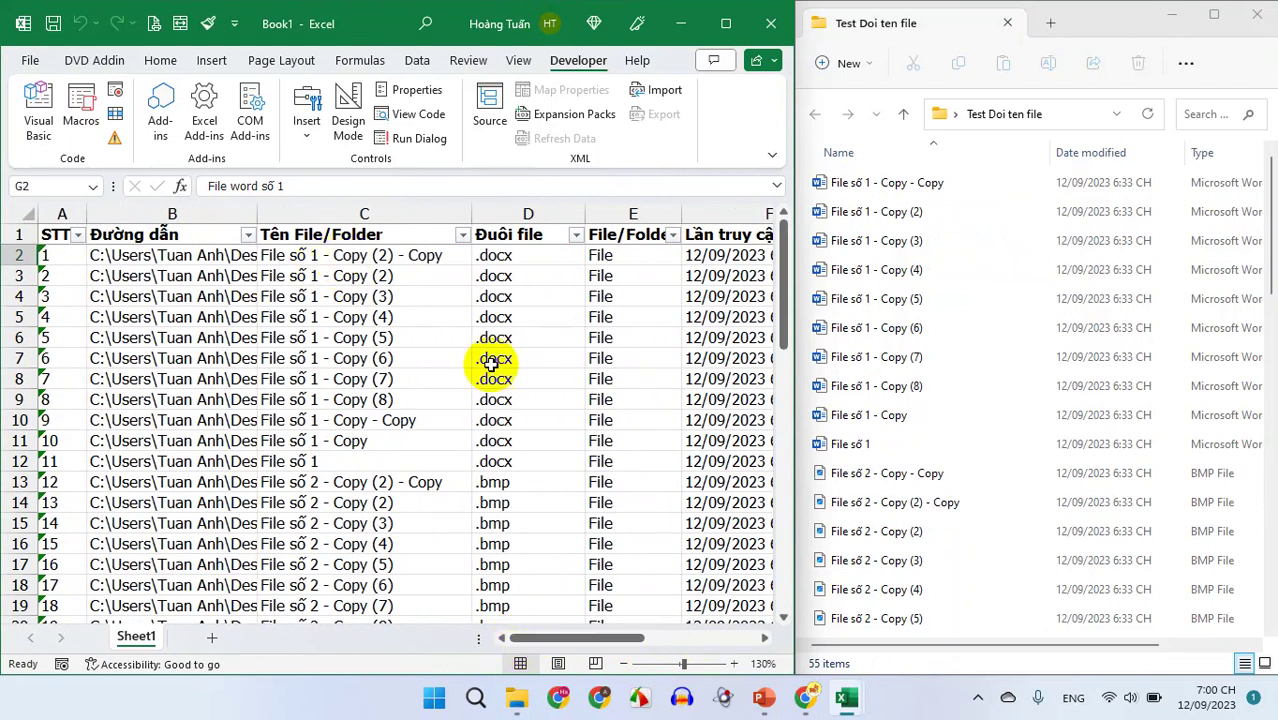
left_click_drag(1270, 190, 1271, 590)
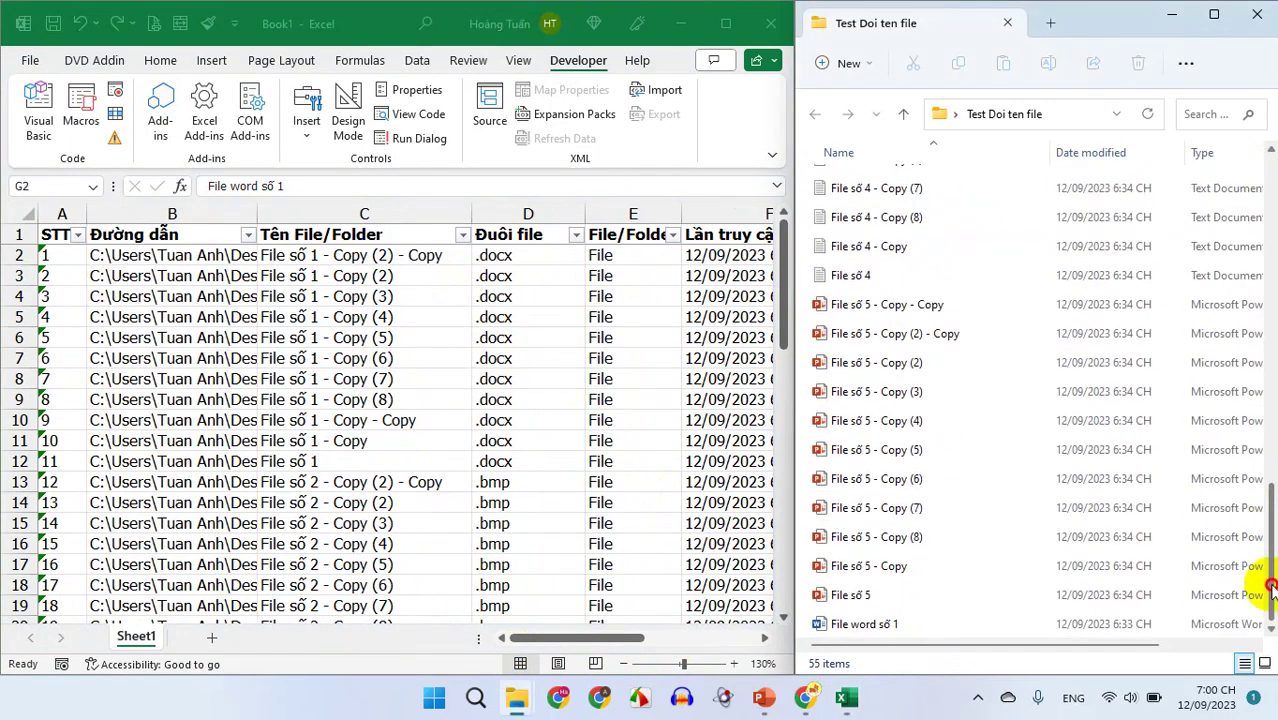
left_click(868, 626)
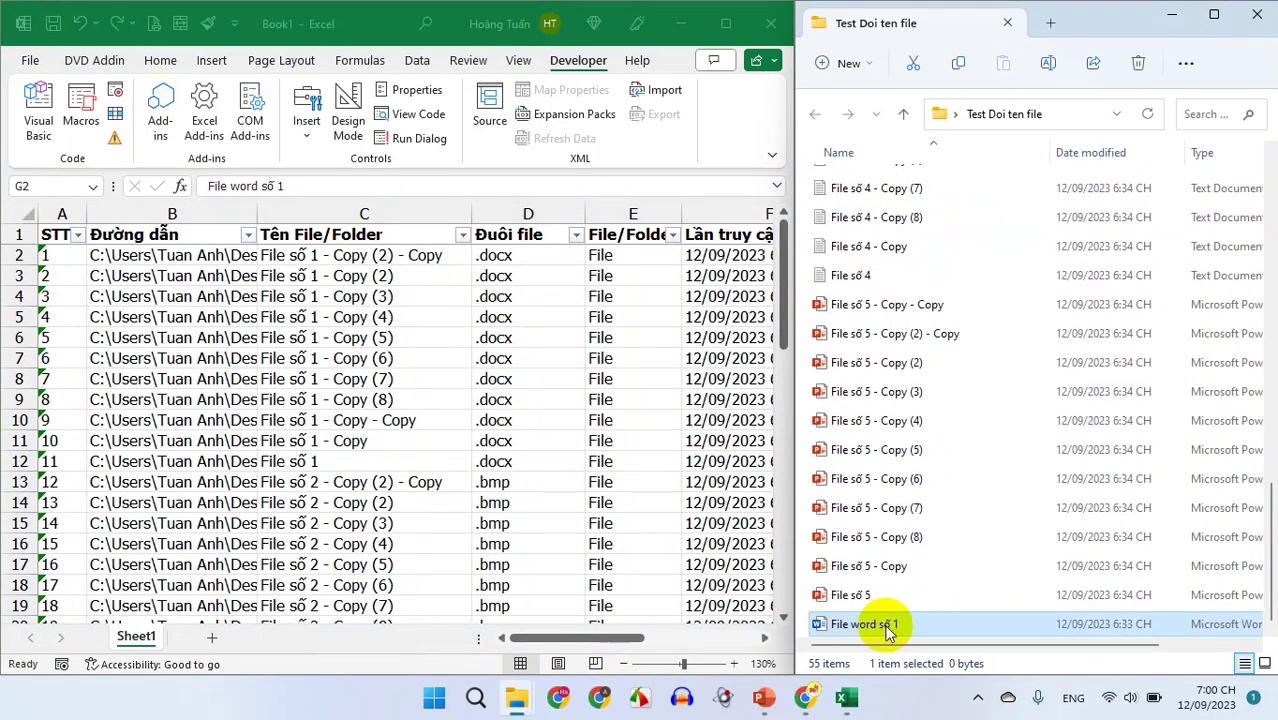
left_click(630, 638)
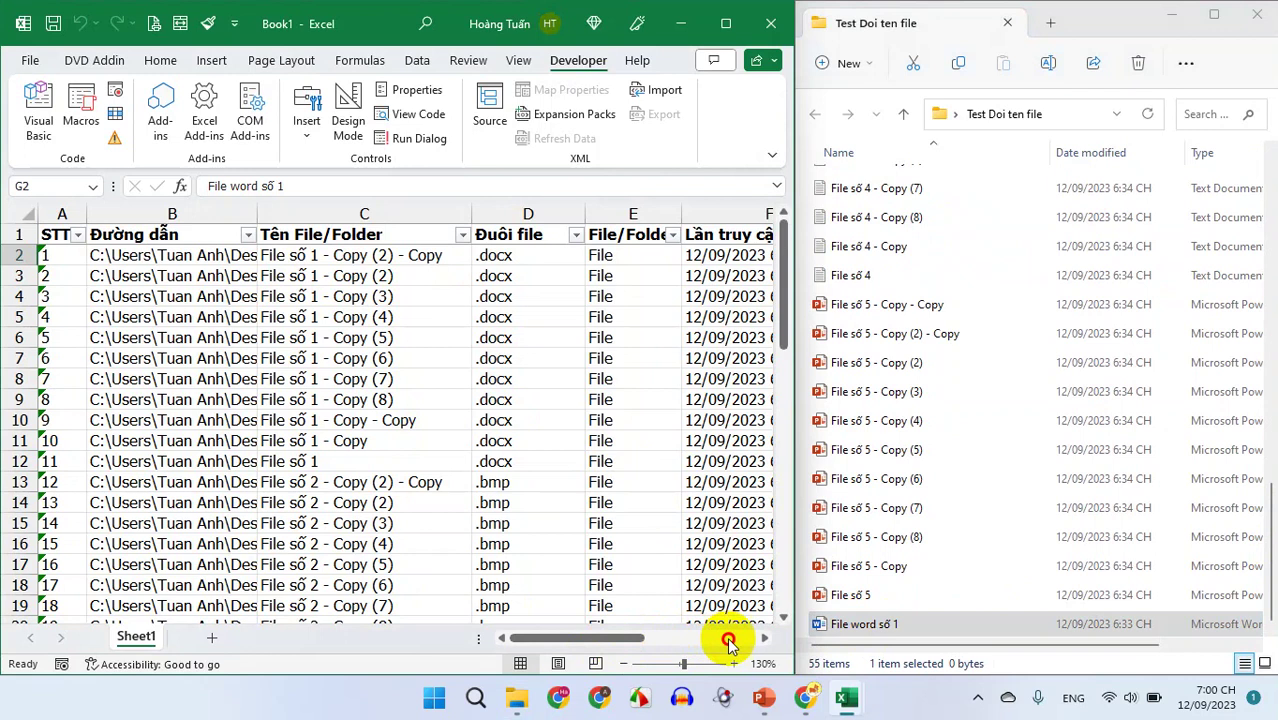
- Clear cell G2 and relist the files from the Test Doi ten file folder
left_click_drag(636, 638, 733, 638)
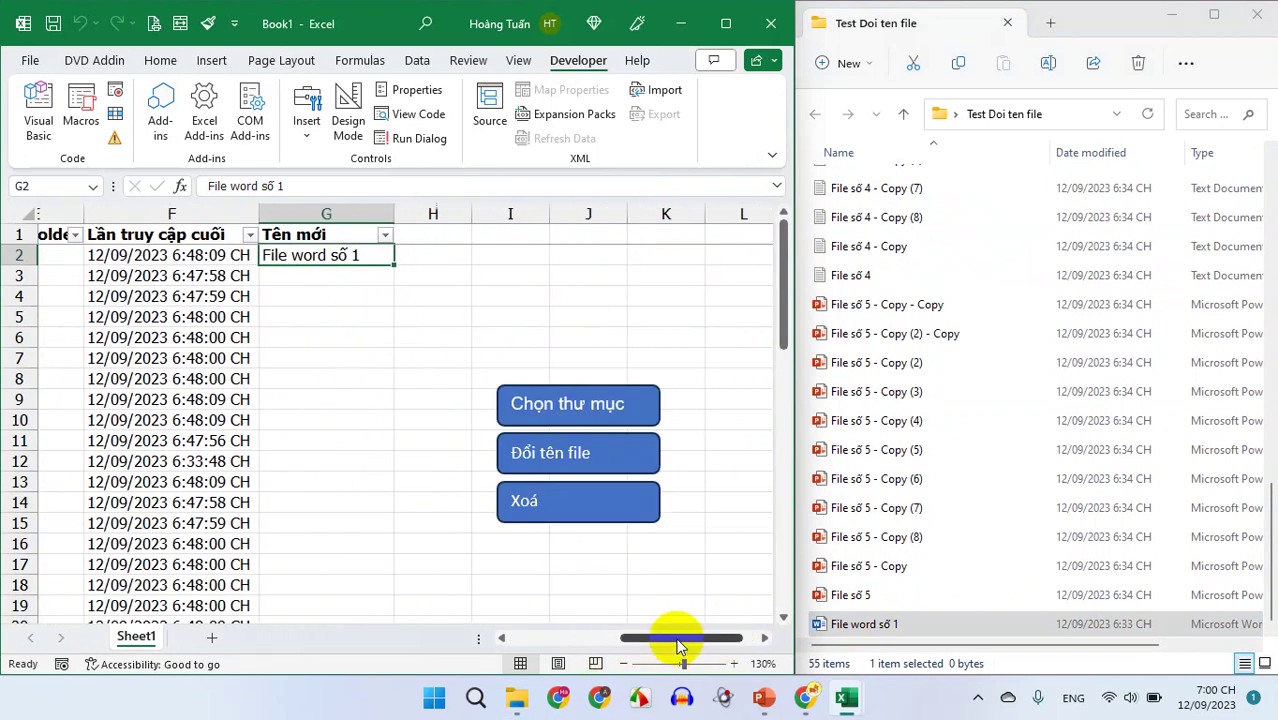
mouse_move(678, 645)
left_mouse_down()
mouse_move(610, 647)
mouse_move(667, 645)
left_mouse_up()
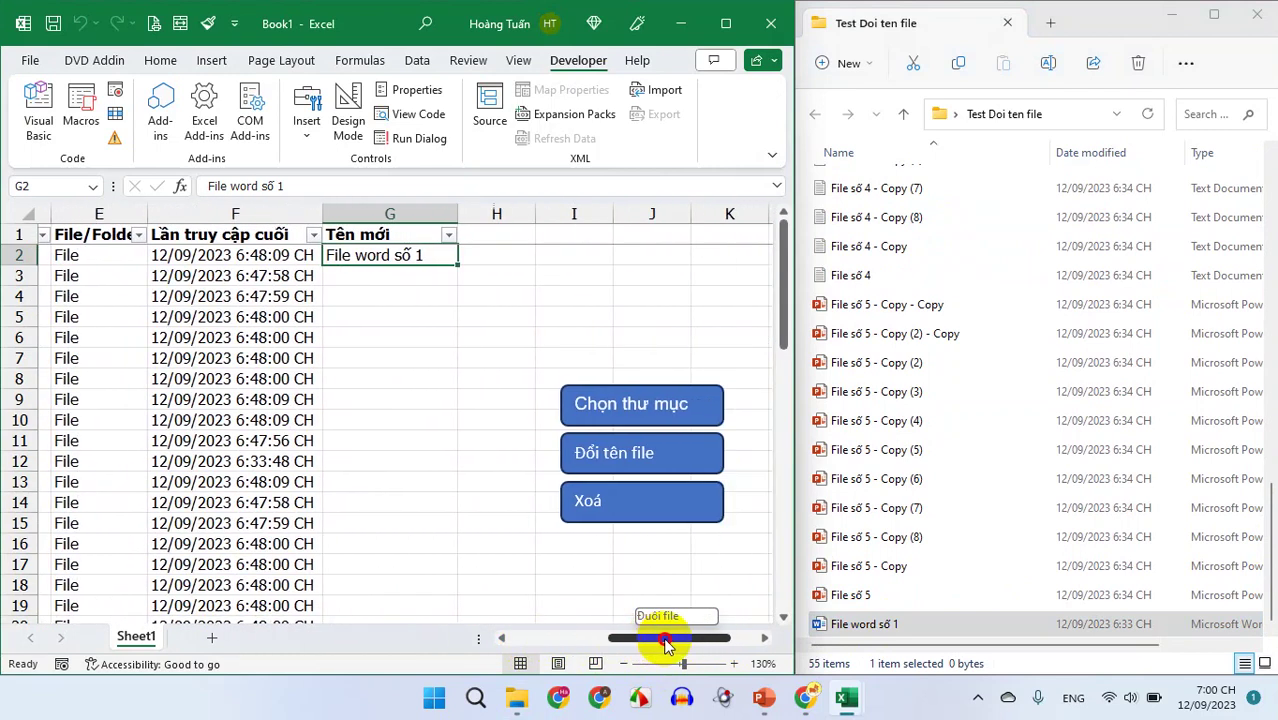
mouse_move(667, 645)
left_mouse_down()
mouse_move(630, 645)
mouse_move(690, 640)
left_mouse_up()
key("Delete")
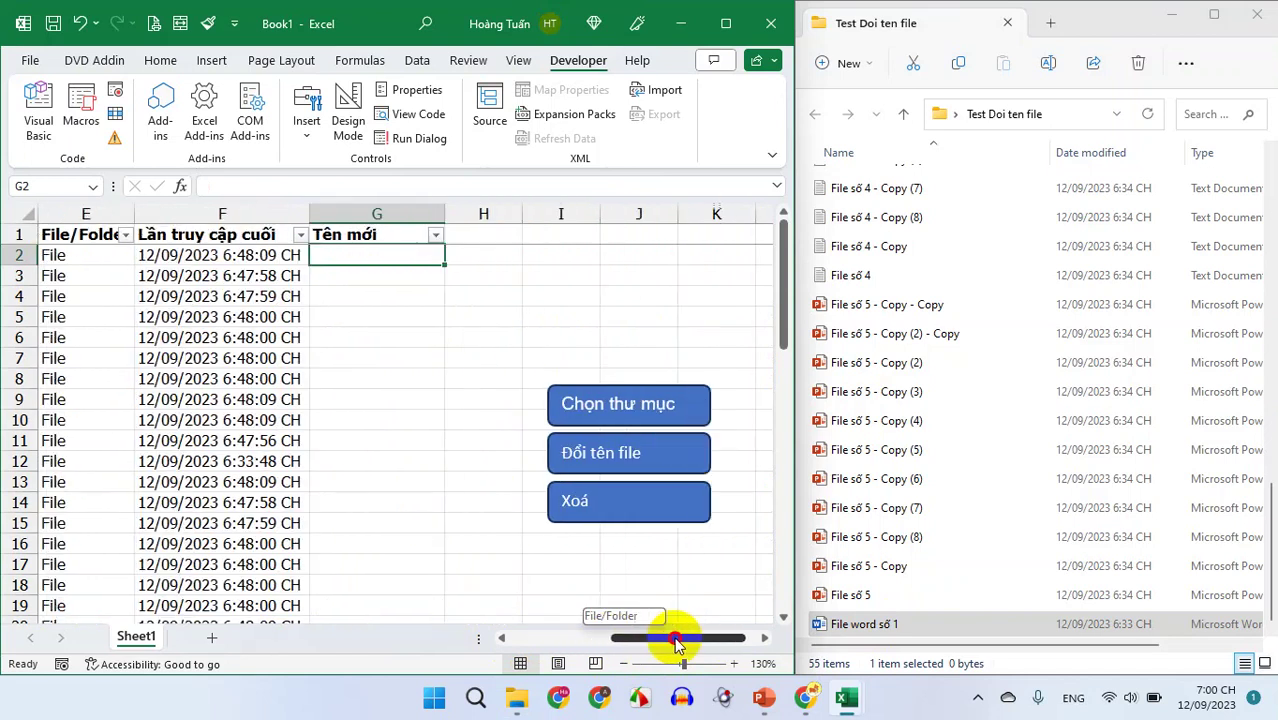
left_click(565, 406)
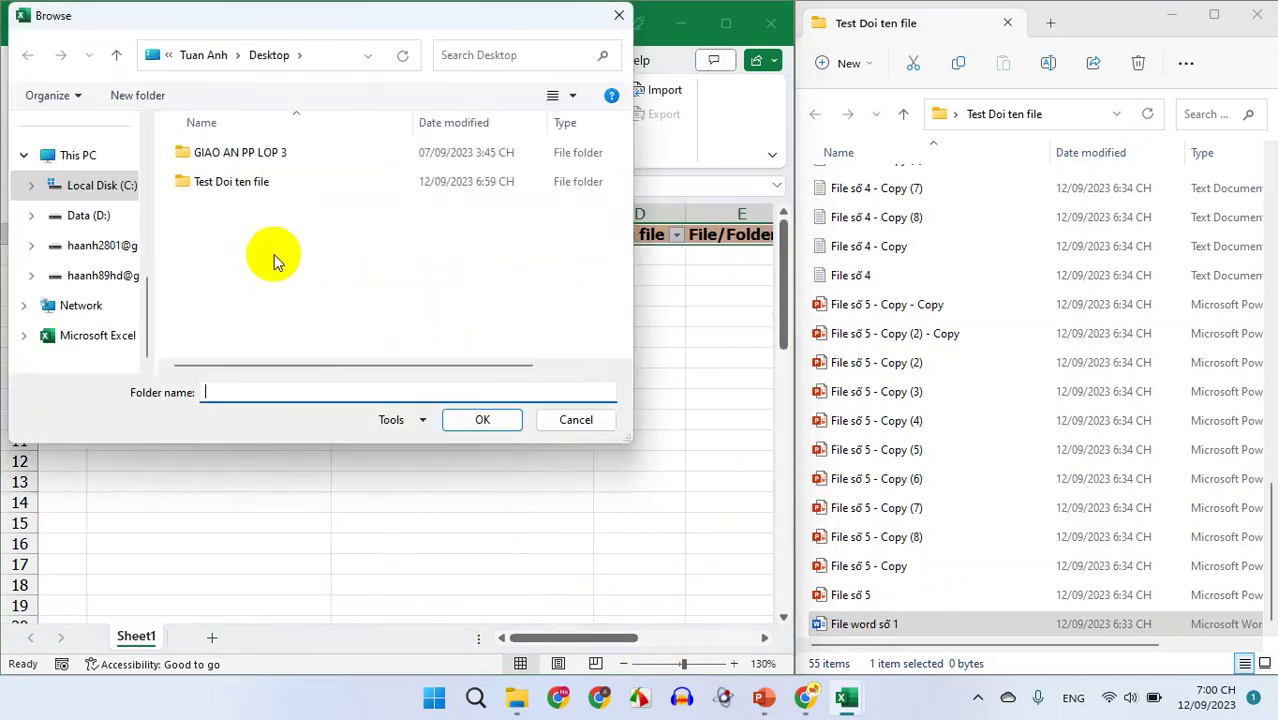
left_click(250, 190)
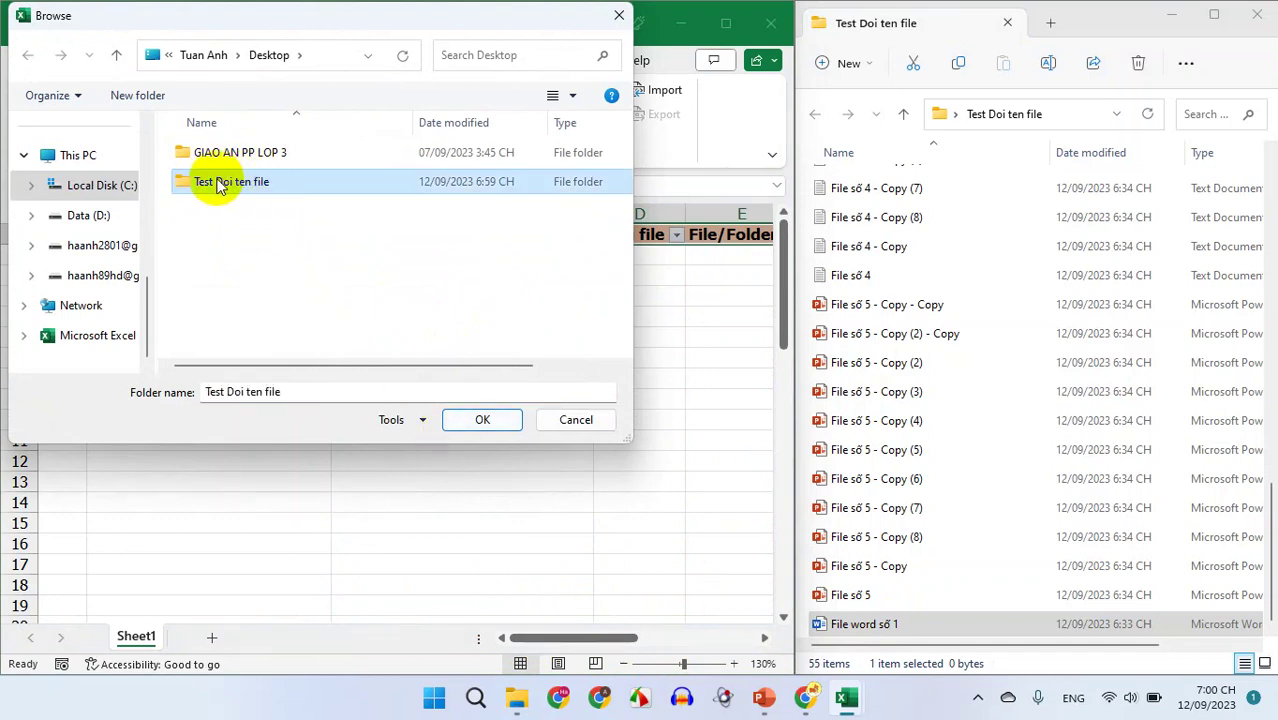
left_click(472, 419)
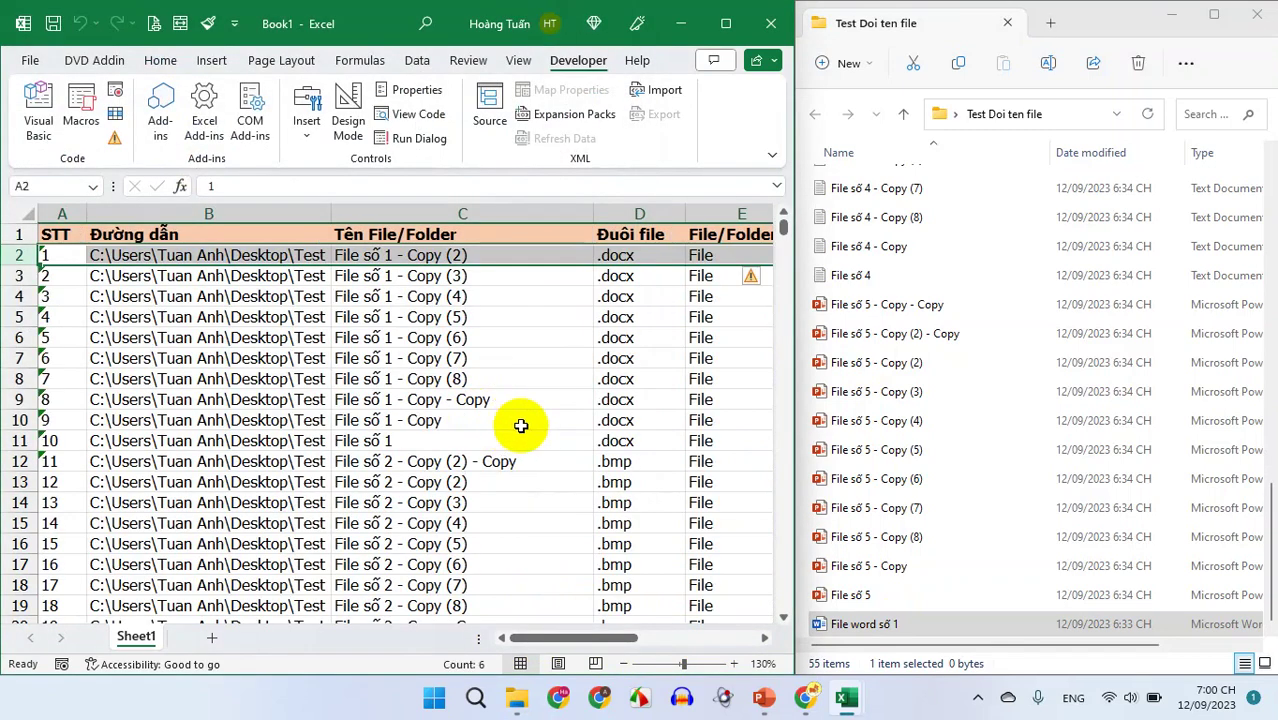
- Widen column G and enter 1 in cell G2
left_click(554, 447)
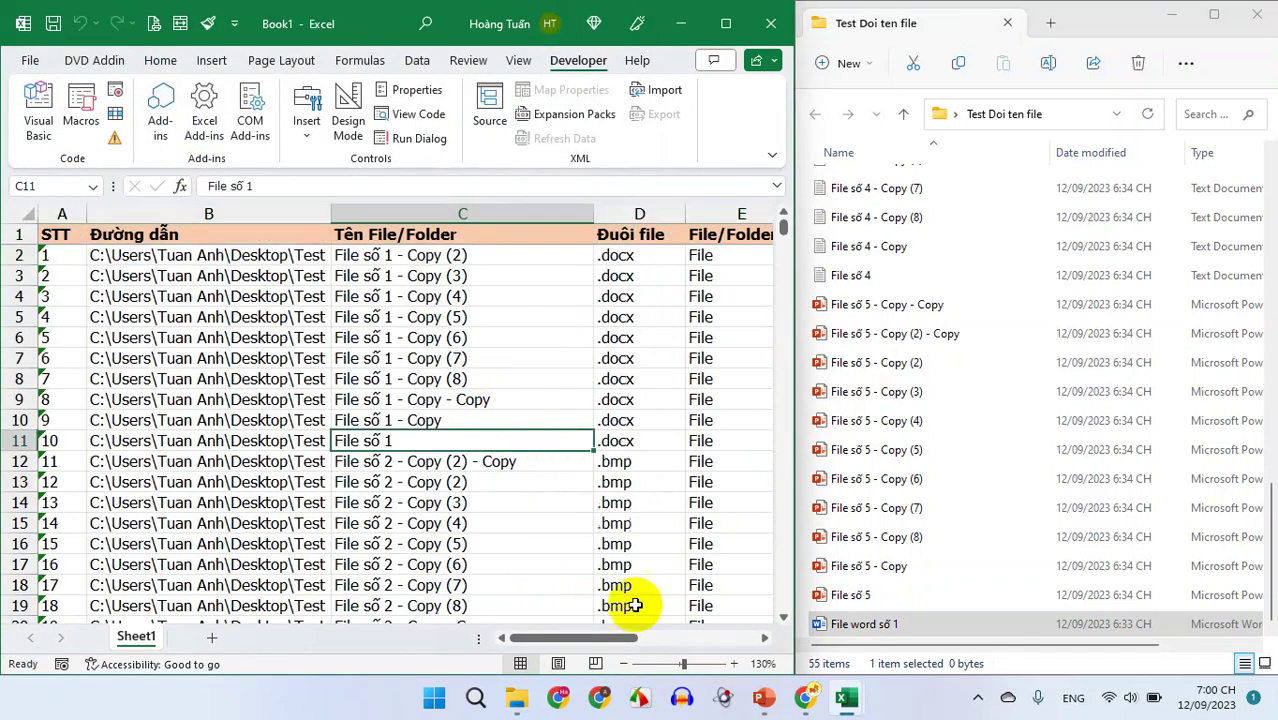
left_click(640, 243)
left_click(44, 240)
left_click_drag(795, 246, 819, 247)
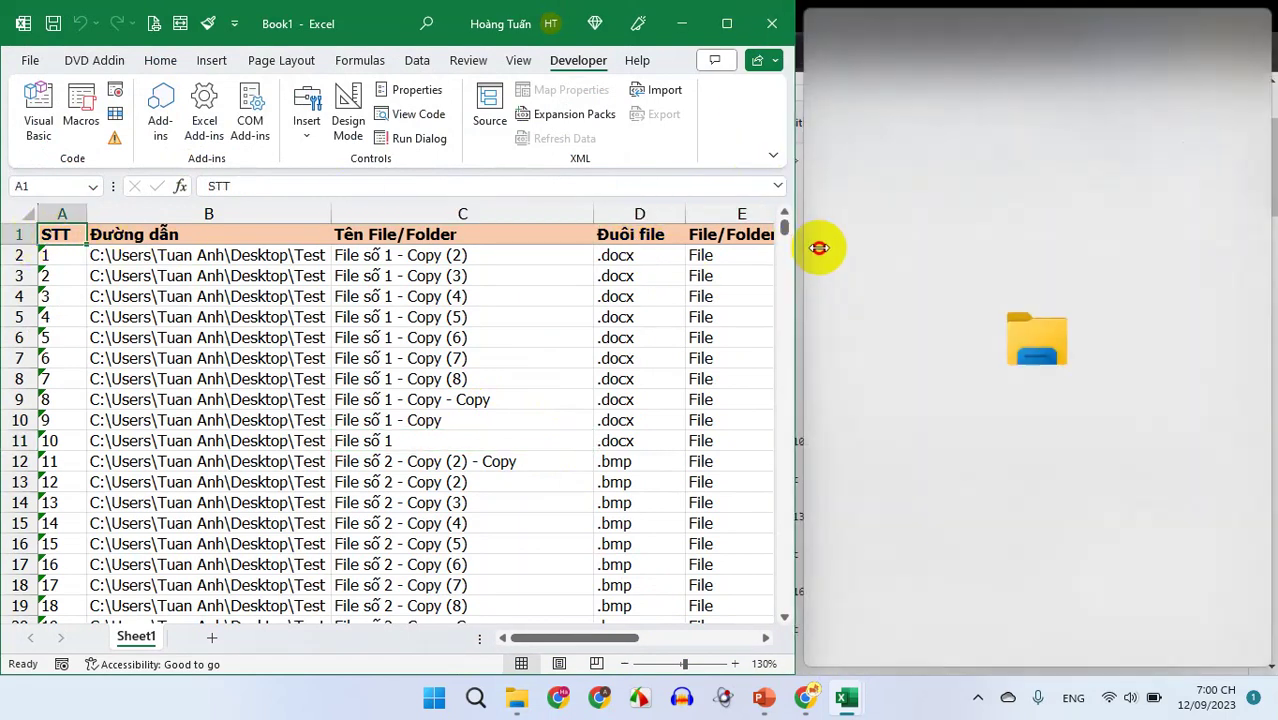
left_click_drag(593, 637, 735, 636)
left_click(352, 260)
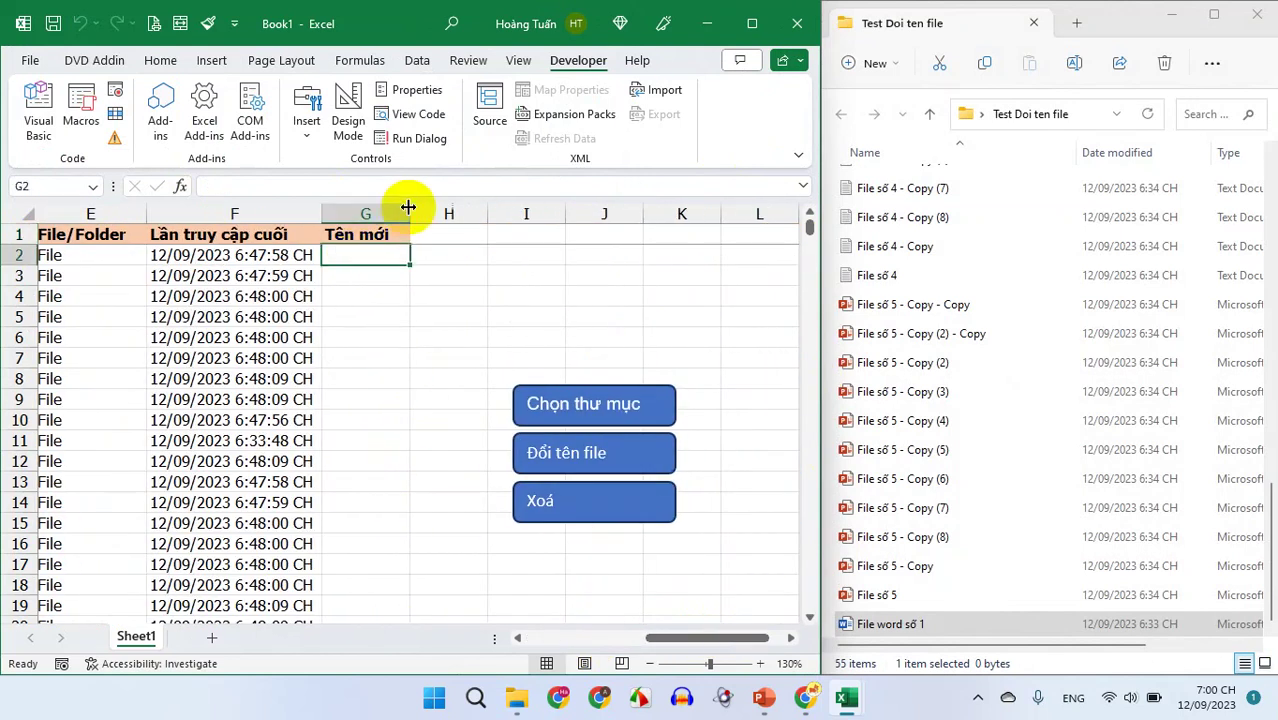
left_click_drag(408, 207, 427, 209)
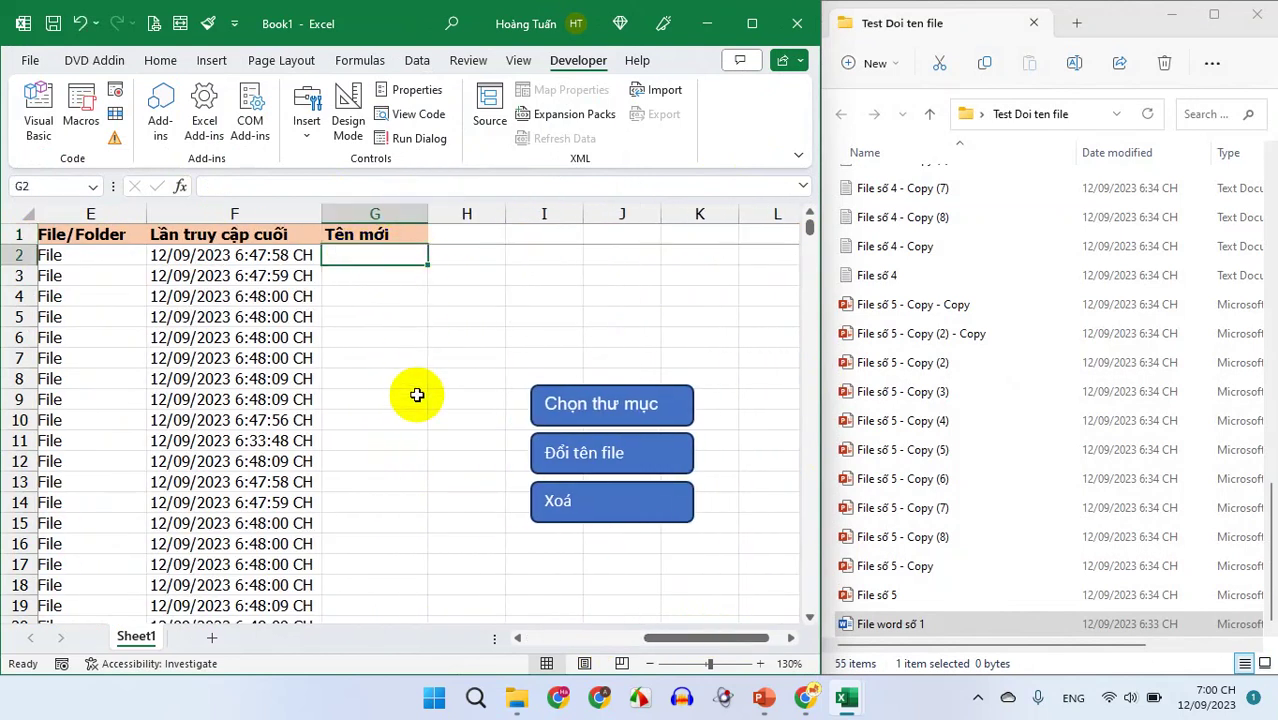
type("1")
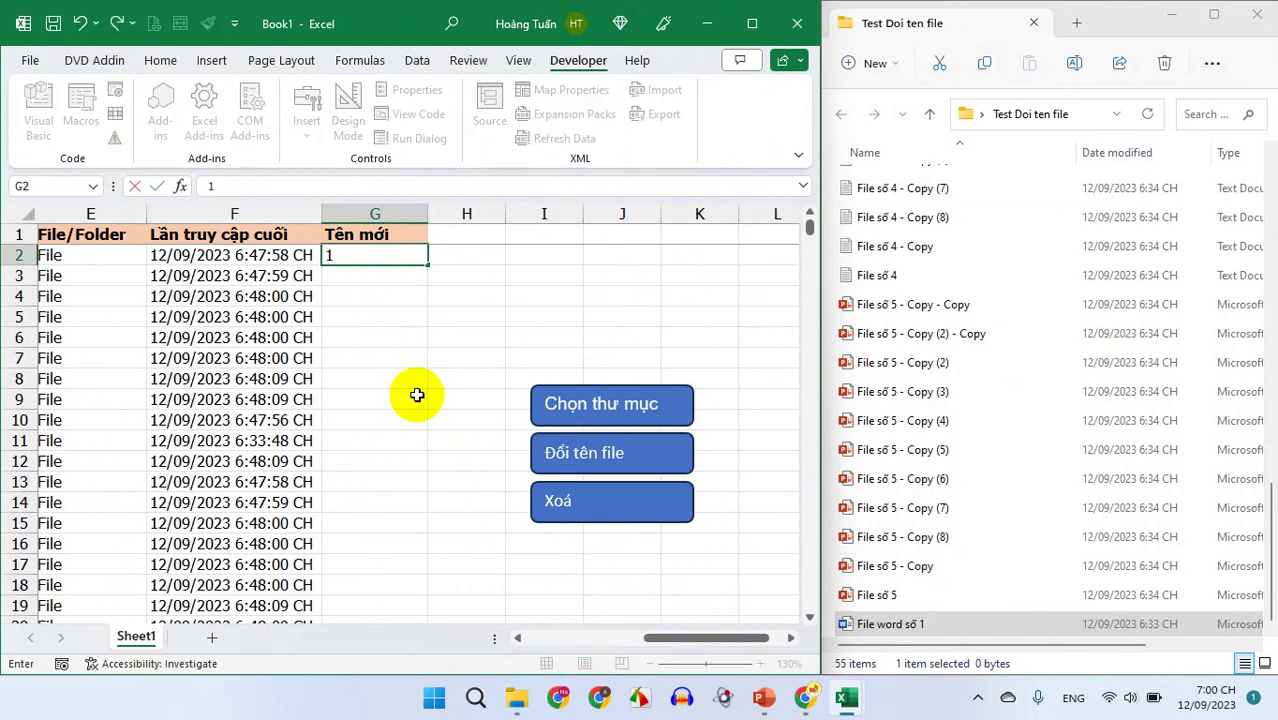
key("Return")
- Confirm the file list ends at STT 55 in row 56, then return to the top
left_click_drag(685, 638, 223, 636)
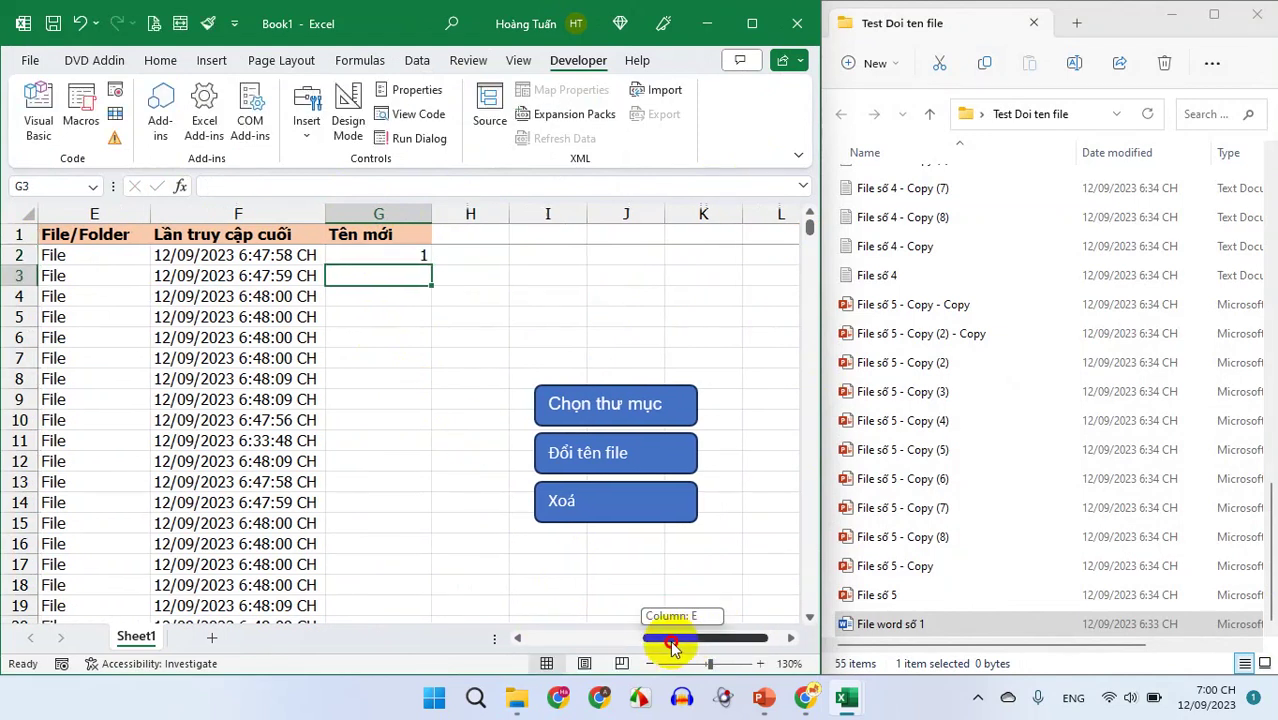
left_click_drag(809, 224, 810, 434)
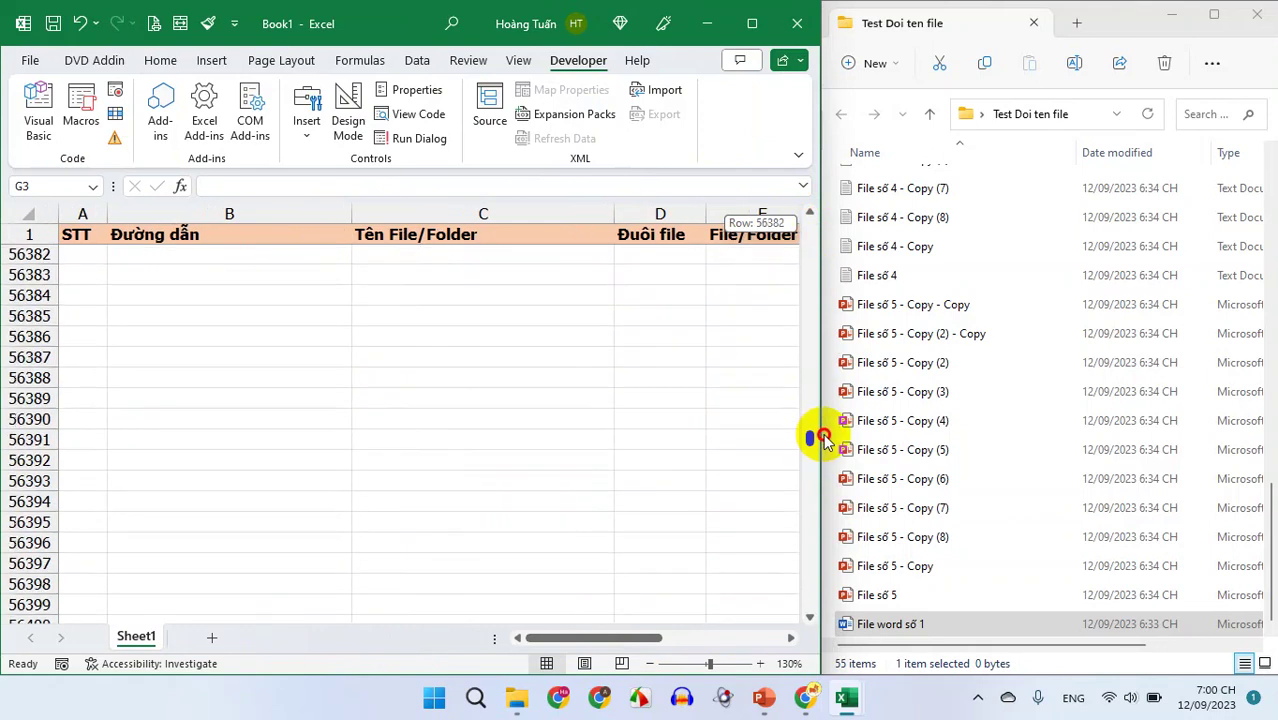
left_click(97, 526)
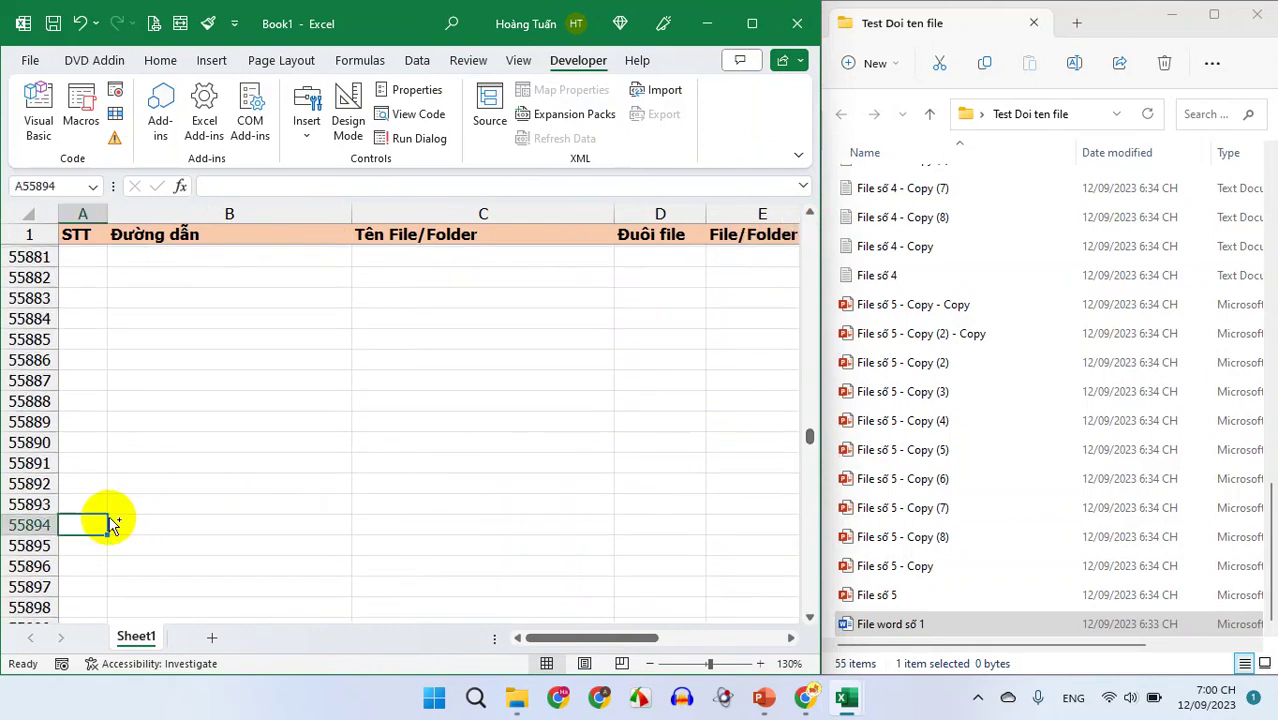
key("ctrl+Up")
scroll(135, 375, "up", 2)
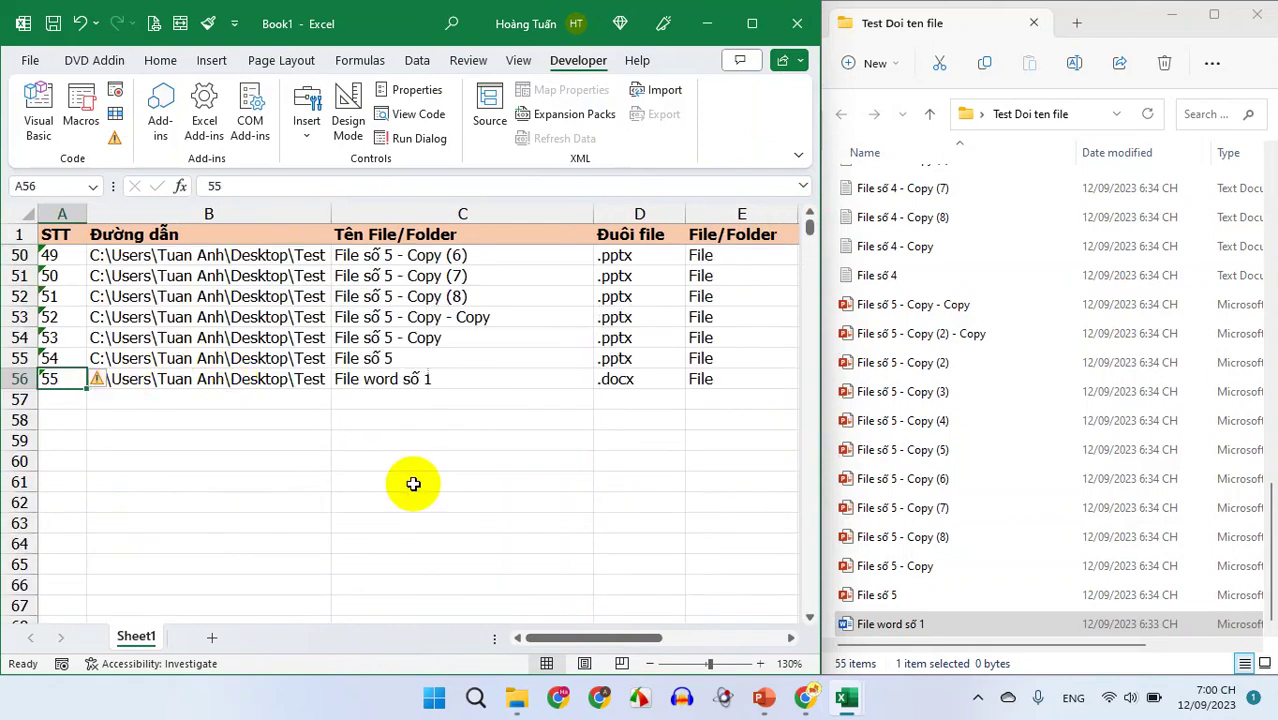
key("ctrl+Home")
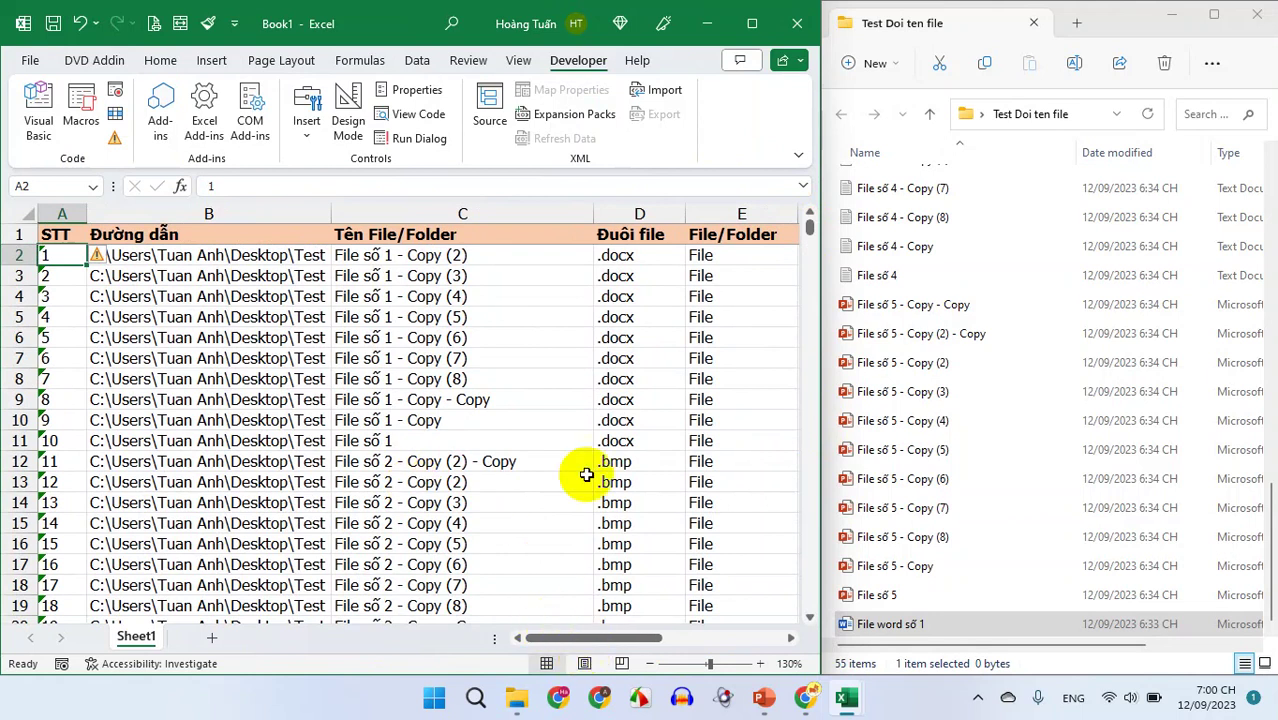
left_click_drag(594, 214, 513, 214)
- Enter 2 in G3 below the 1 in G2
left_click_drag(542, 638, 630, 640)
left_click(572, 258)
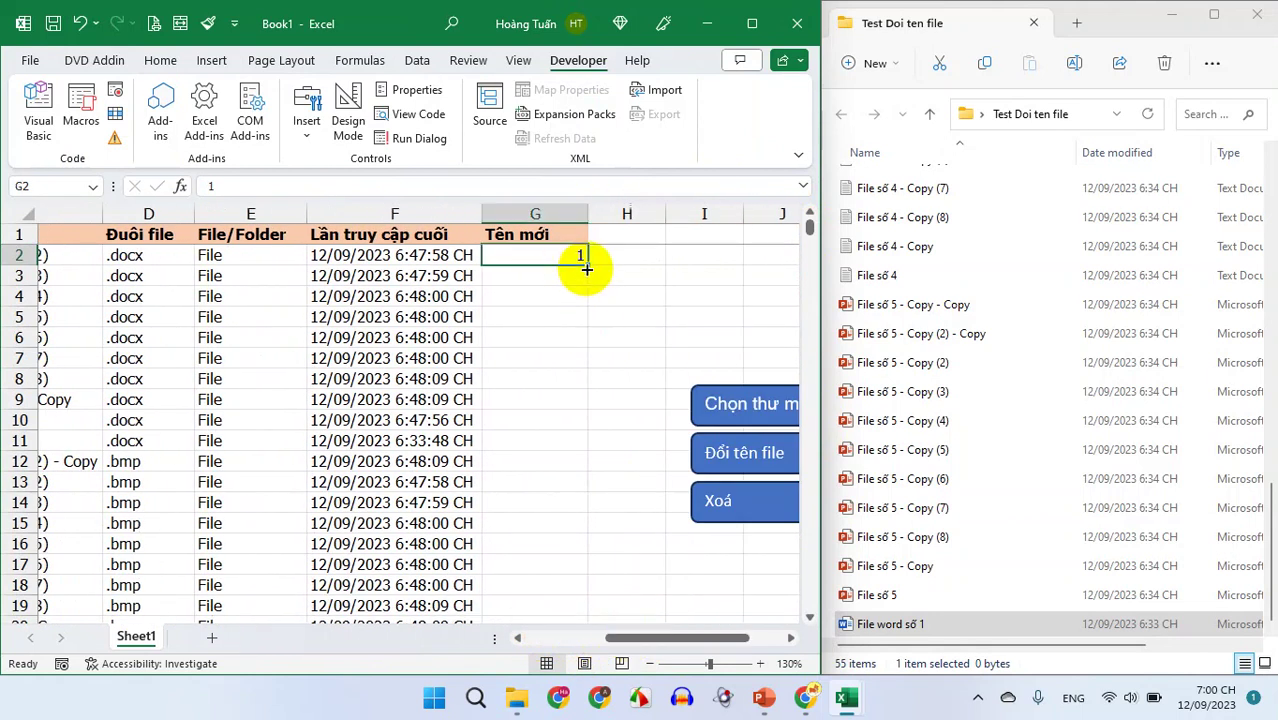
key("Return")
type("2")
key("Return")
key("Up")
- Fill the 1, 2 series down to G56 and confirm it ends at 55
mouse_move(572, 253)
left_mouse_down()
mouse_move(578, 276)
mouse_move(566, 272)
left_mouse_up()
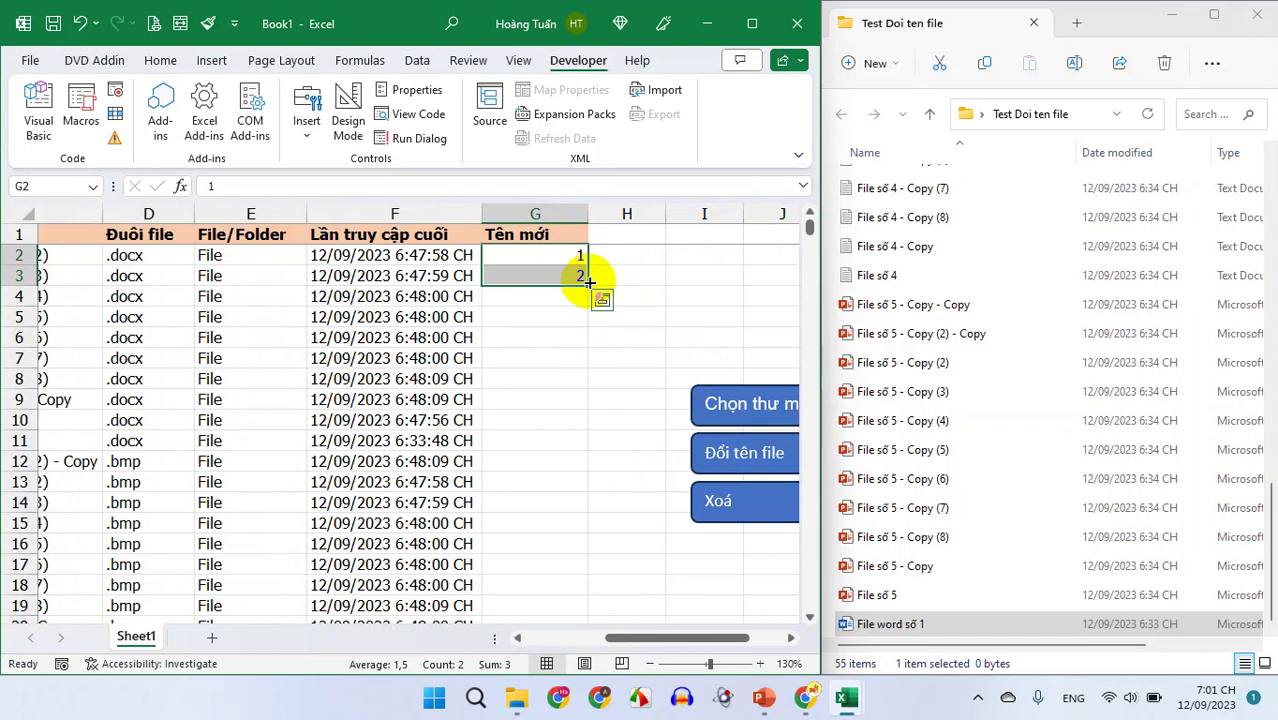
double_click(590, 285)
left_click_drag(808, 228, 810, 248)
left_click(556, 432)
key("ctrl+Up")
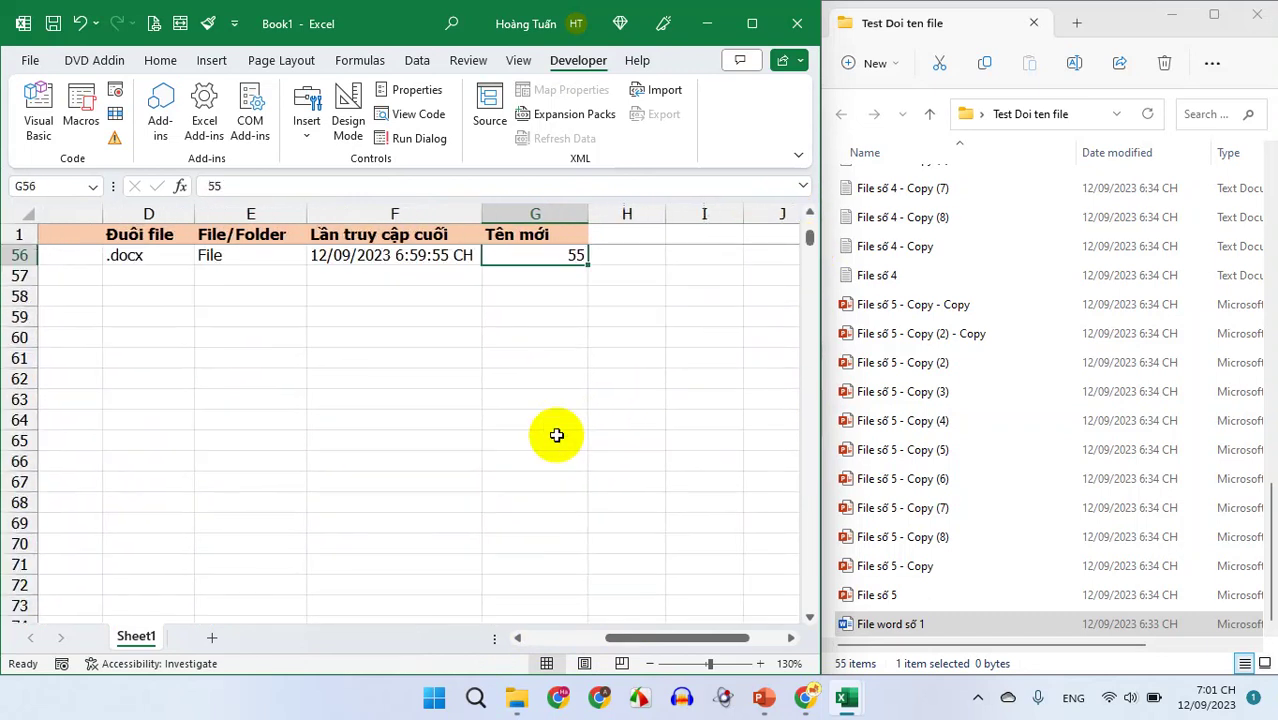
scroll(556, 435, "up", 5)
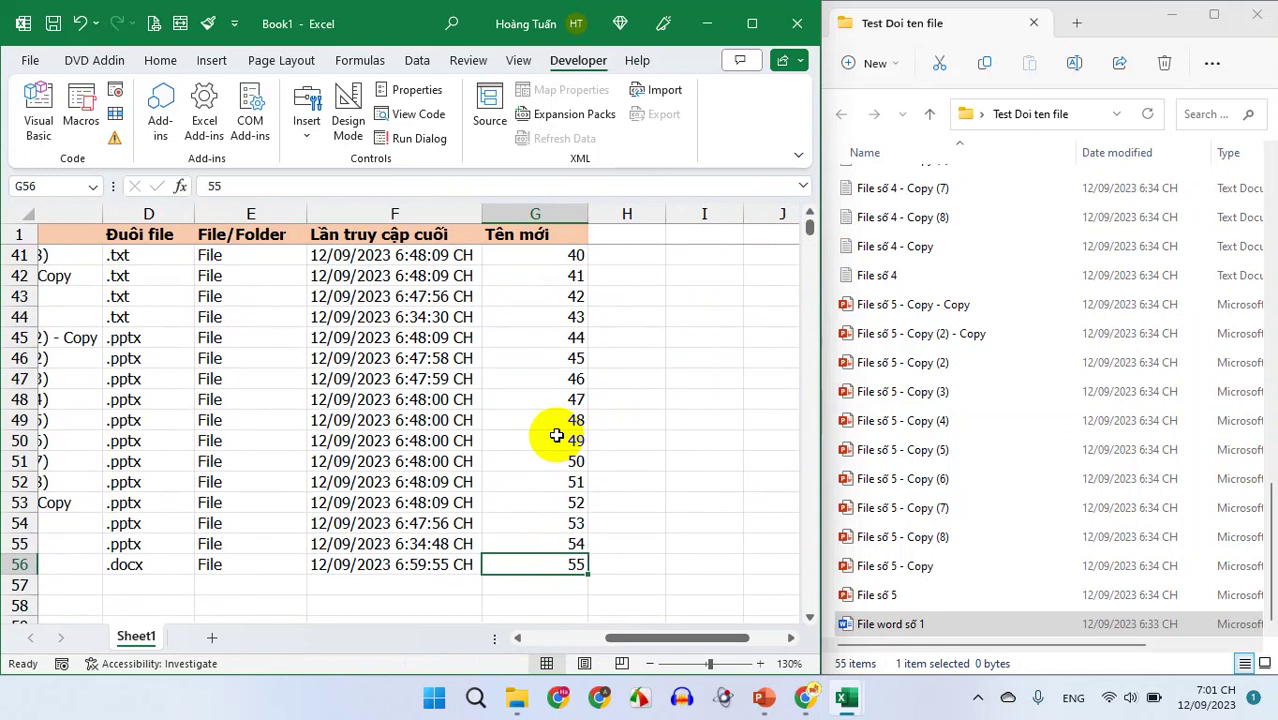
key("ctrl+Home")
left_click_drag(600, 638, 707, 636)
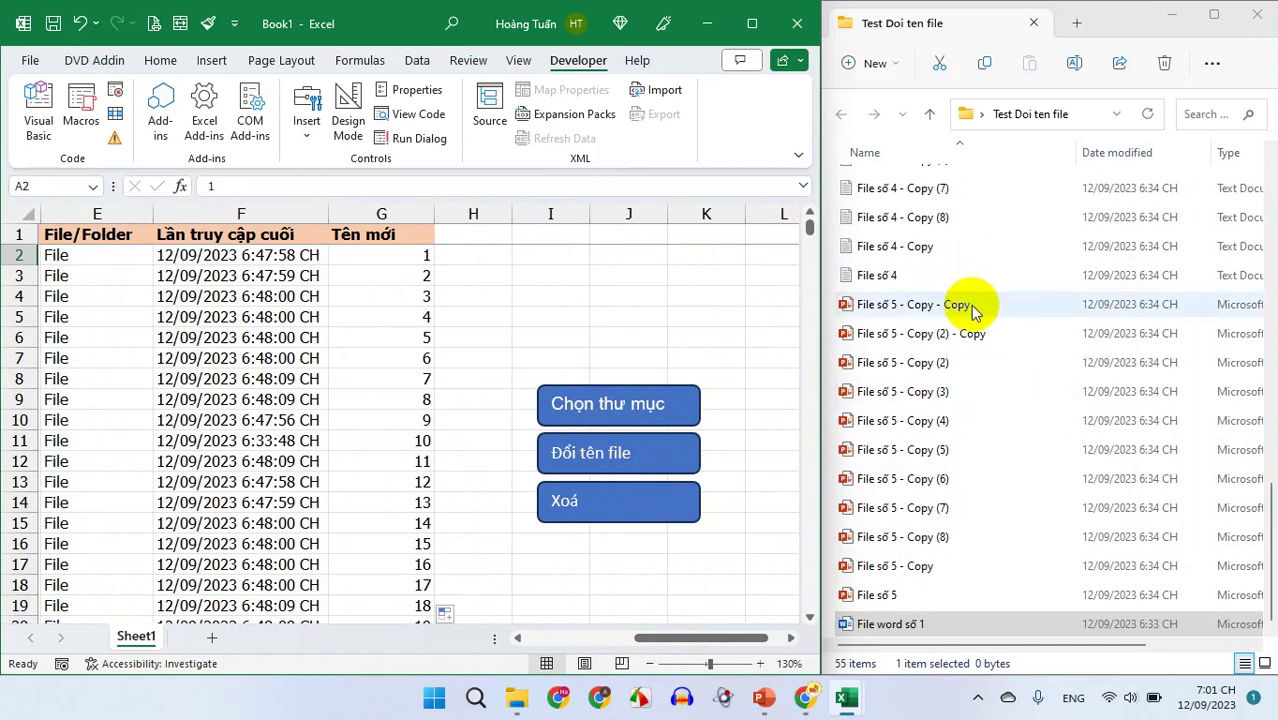
- Run the rename macro, dismiss Xong, and check the files named 1 to 55 in Explorer
left_click(643, 462)
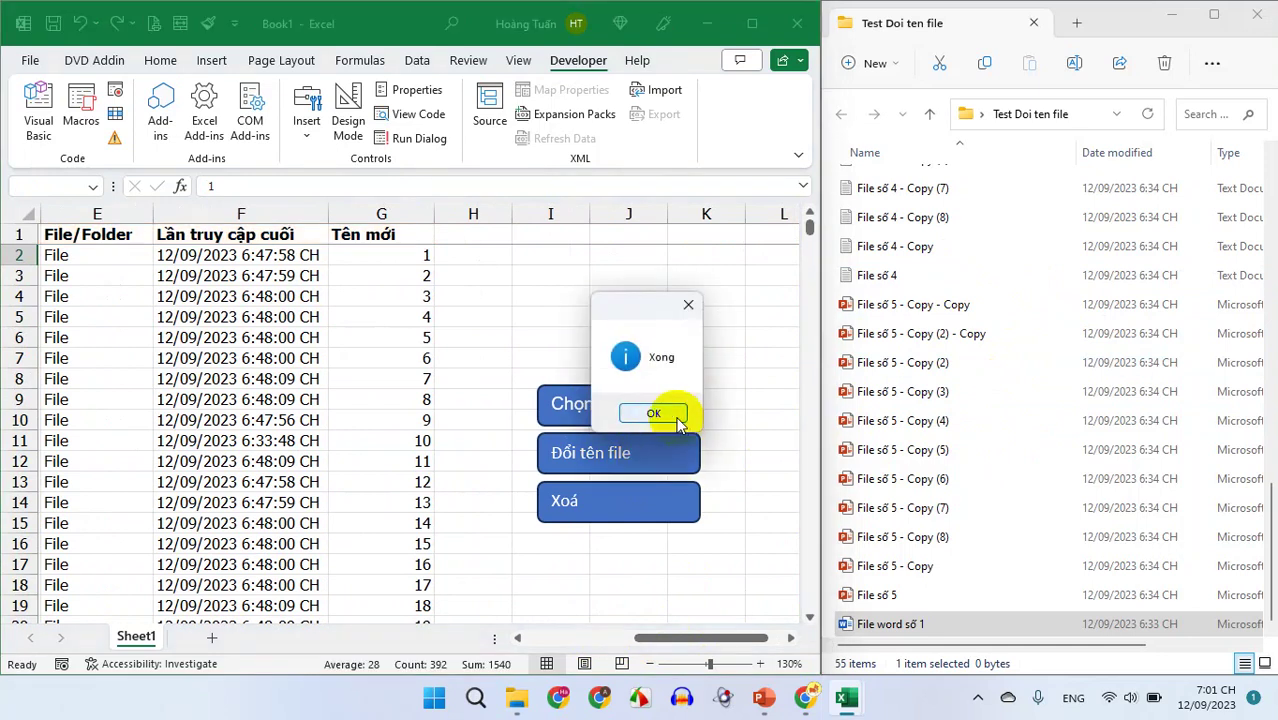
left_click(662, 418)
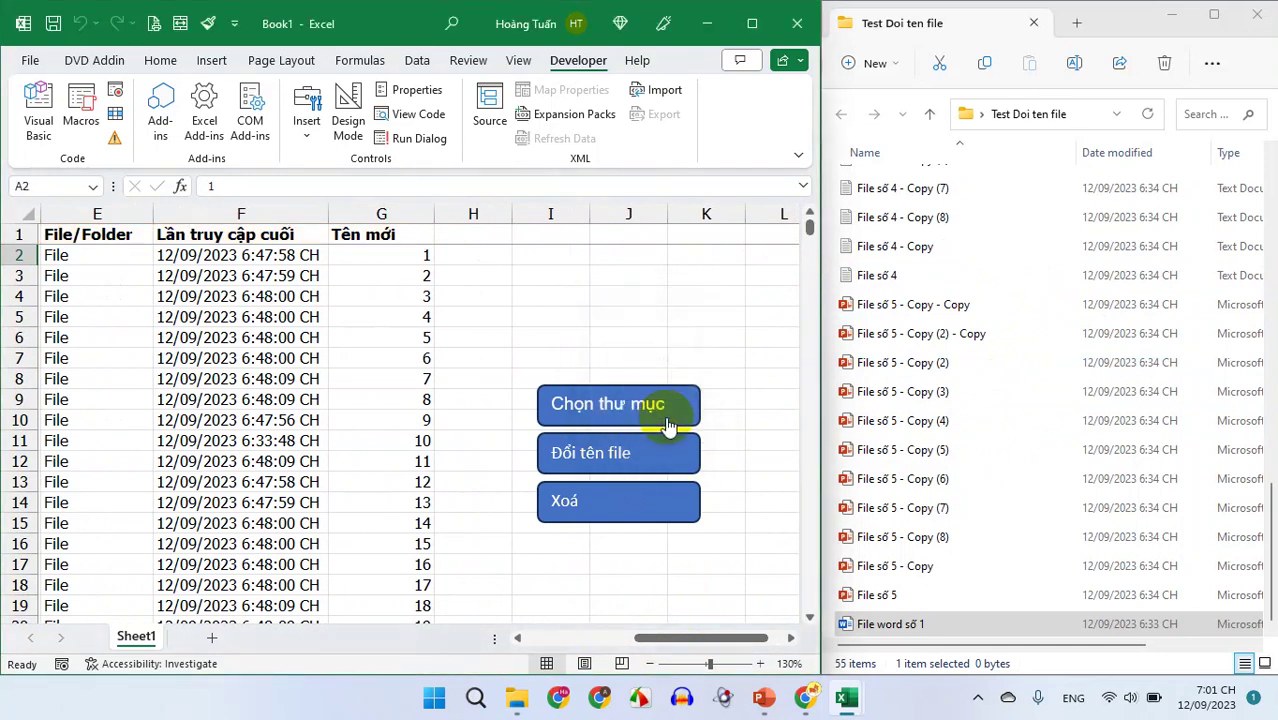
left_click(880, 222)
scroll(880, 222, "up", 1)
scroll(956, 262, "up", 6)
scroll(907, 234, "up", 6)
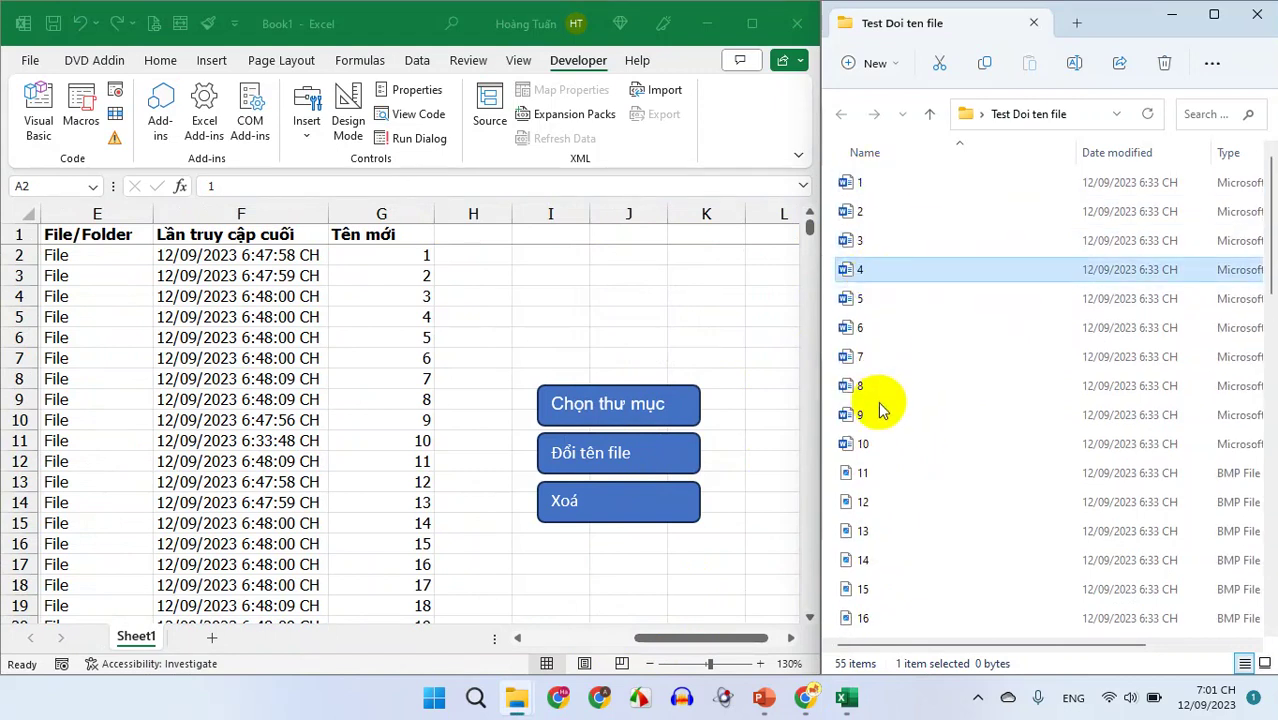
left_click(880, 503)
scroll(880, 503, "down", 8)
scroll(883, 530, "down", 5)
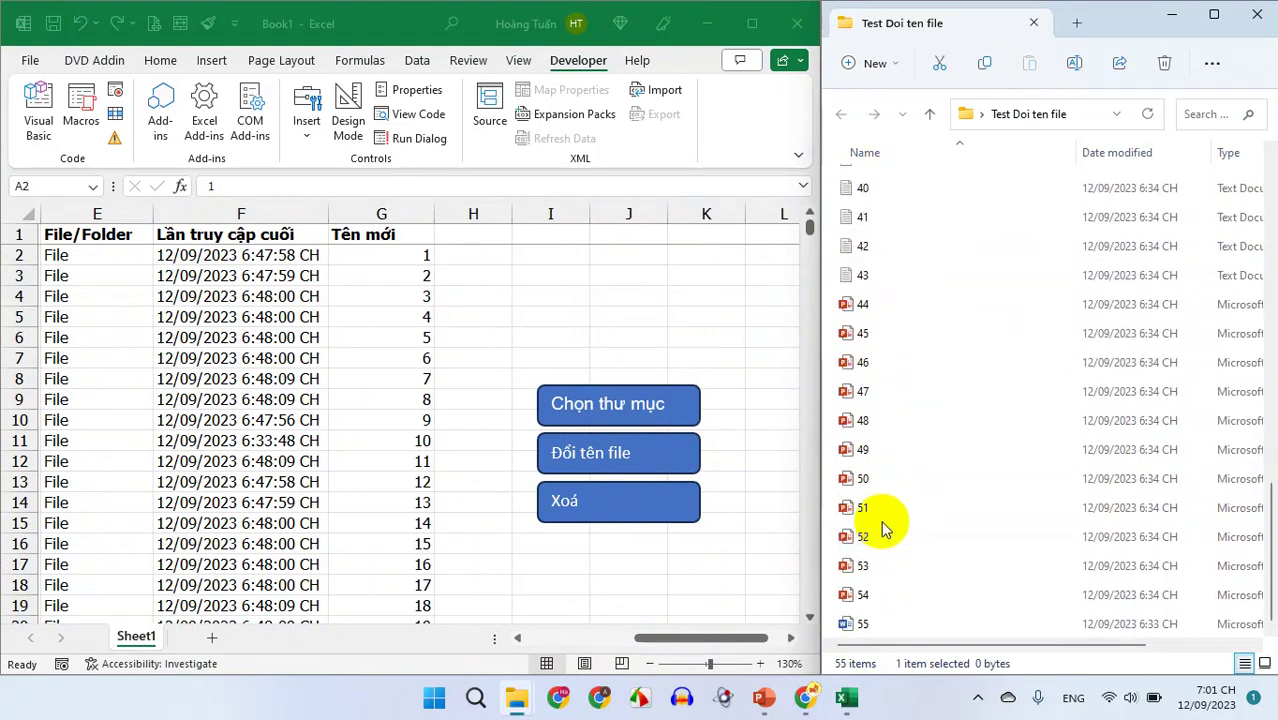
left_click(618, 325)
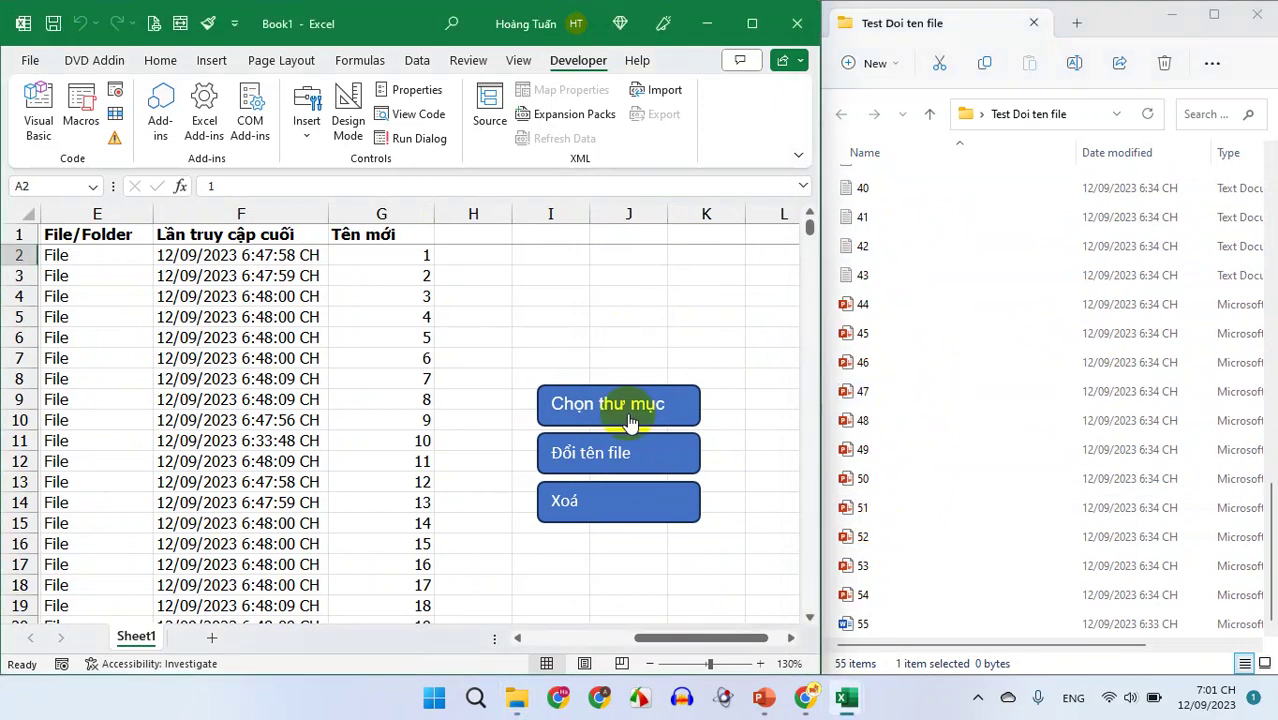
left_click(768, 706)
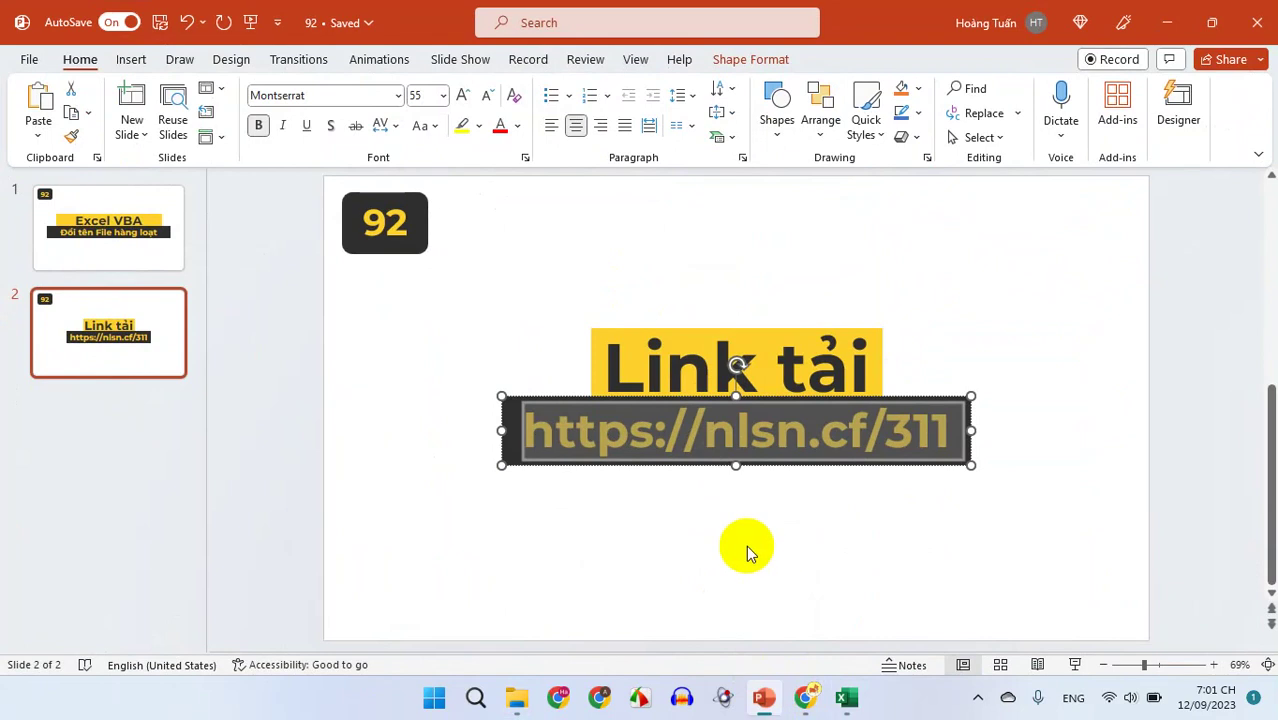
left_click(750, 549)
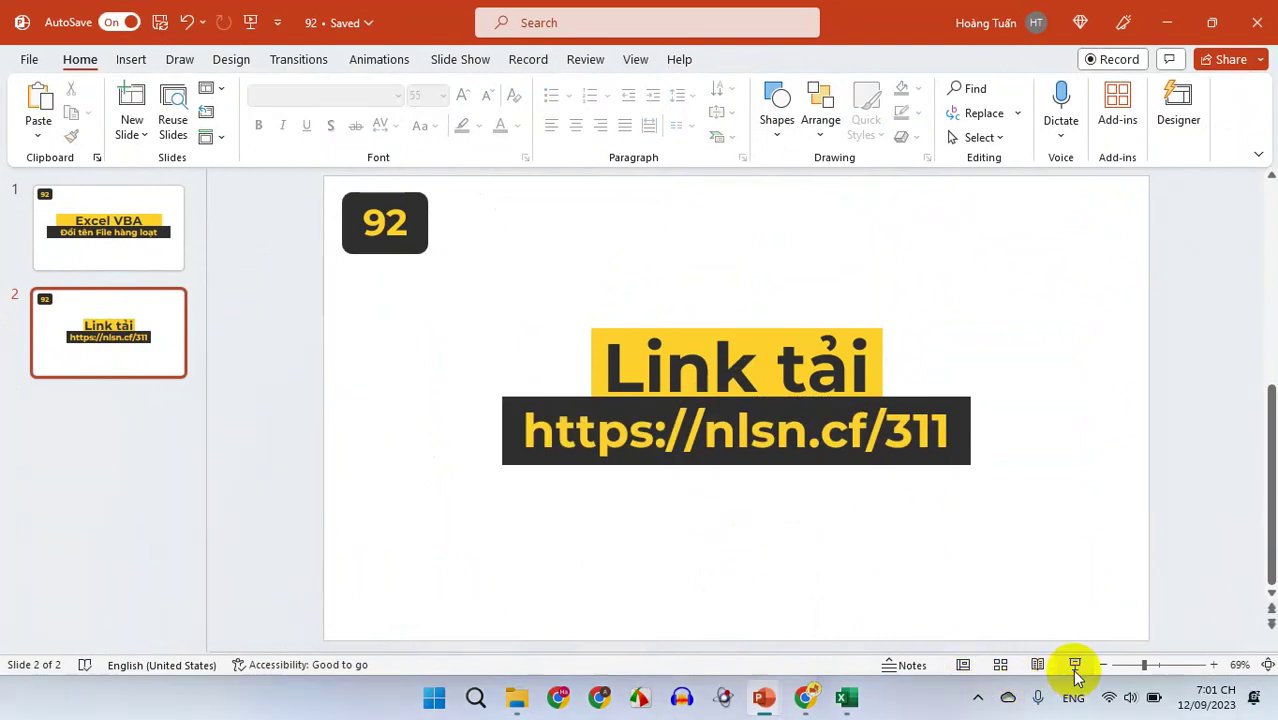
left_click(1074, 664)
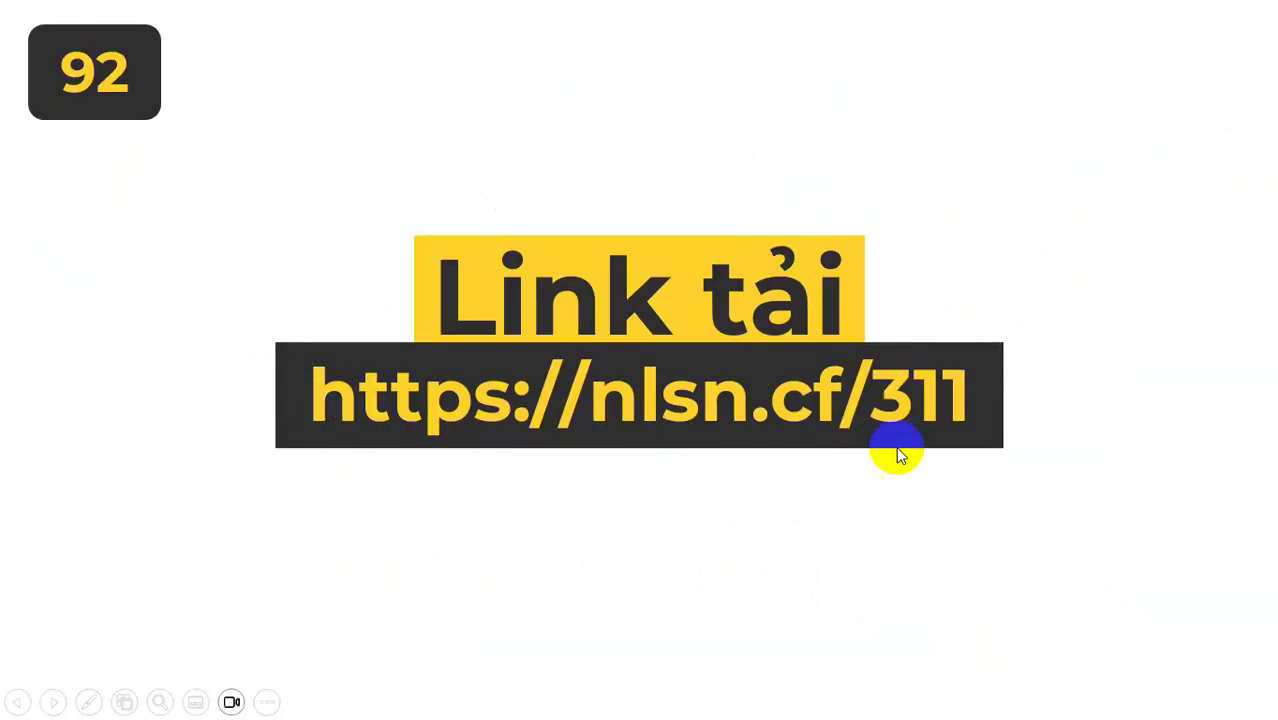